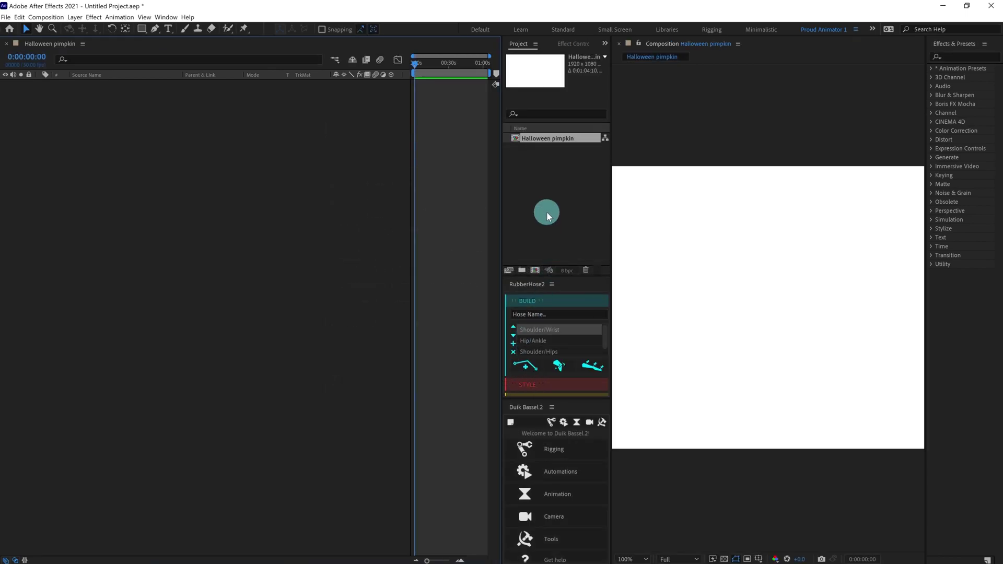
Step: Import the Illustrator file "Halloween Pumpkin fake 3D" as a layered composition
double_click(546, 211)
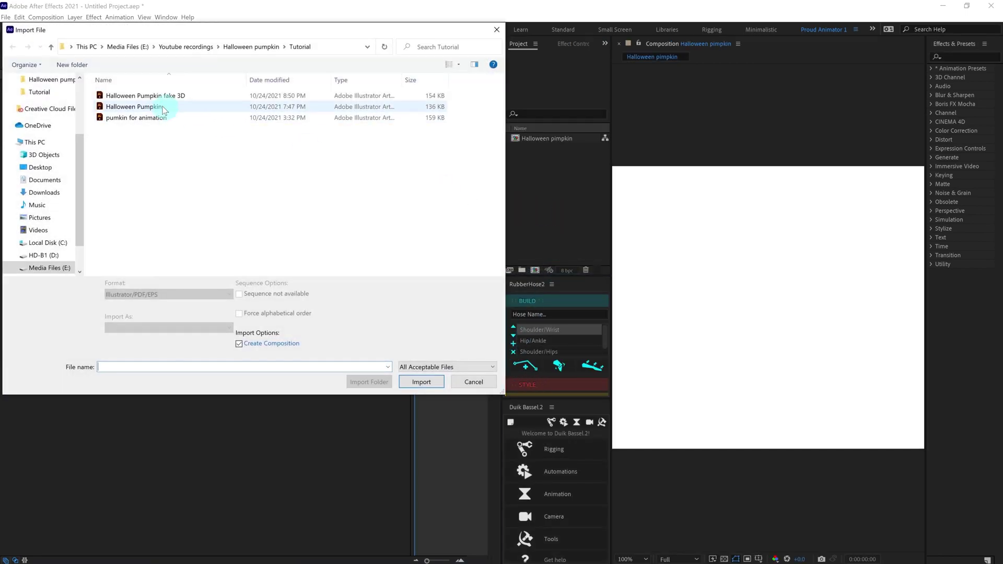
left_click(167, 327)
left_click(172, 346)
left_click(419, 382)
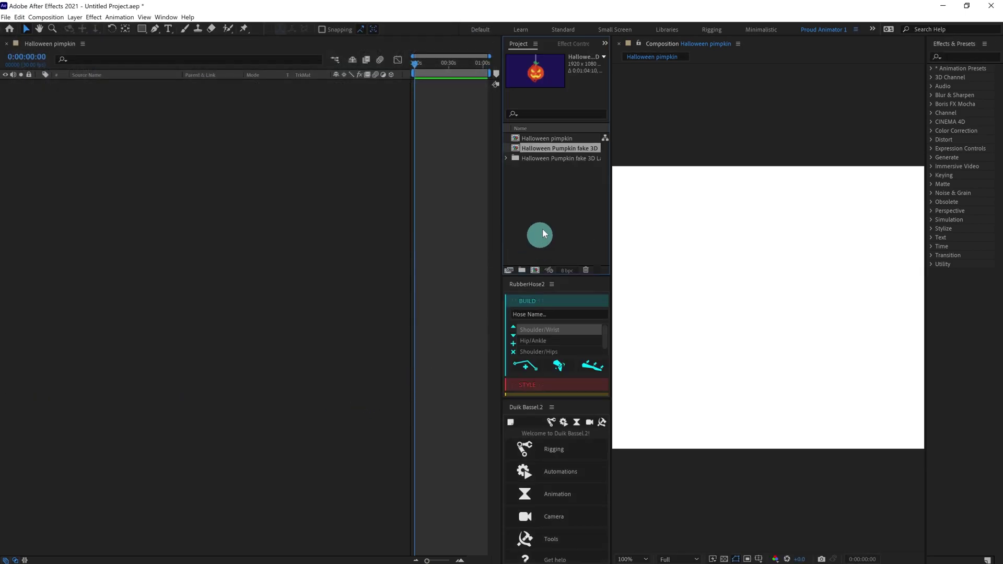
Step: Add the Halloween Pumpkin fake 3D composition to the Halloween pimpkin timeline and open it to show its layers
left_click_drag(529, 149, 122, 100)
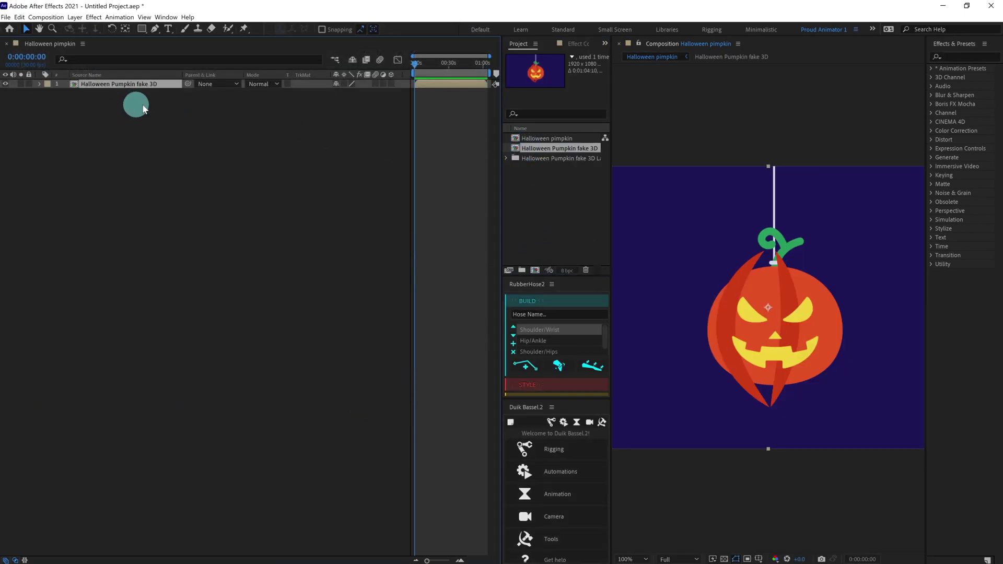
scroll(756, 252, "down", 1)
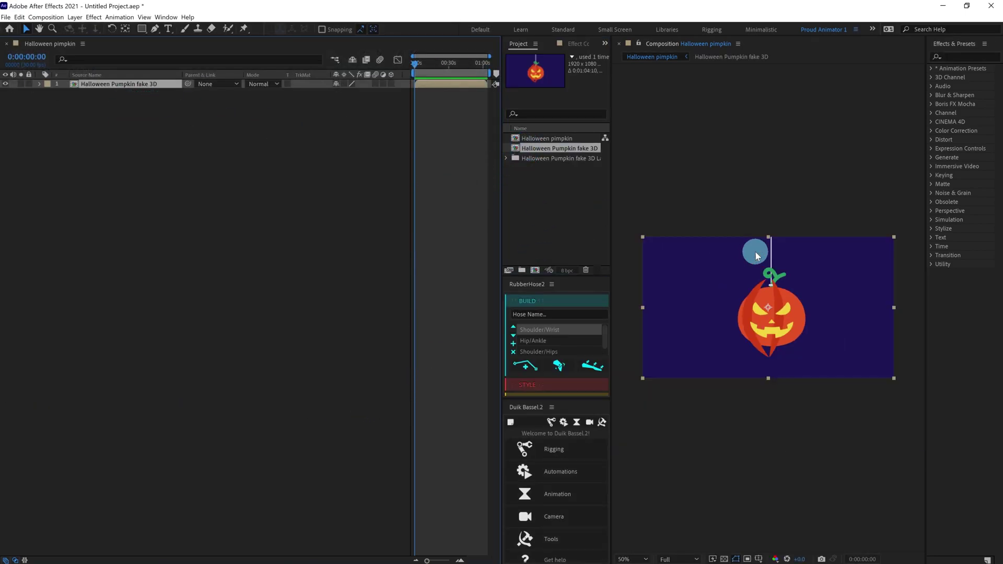
double_click(123, 84)
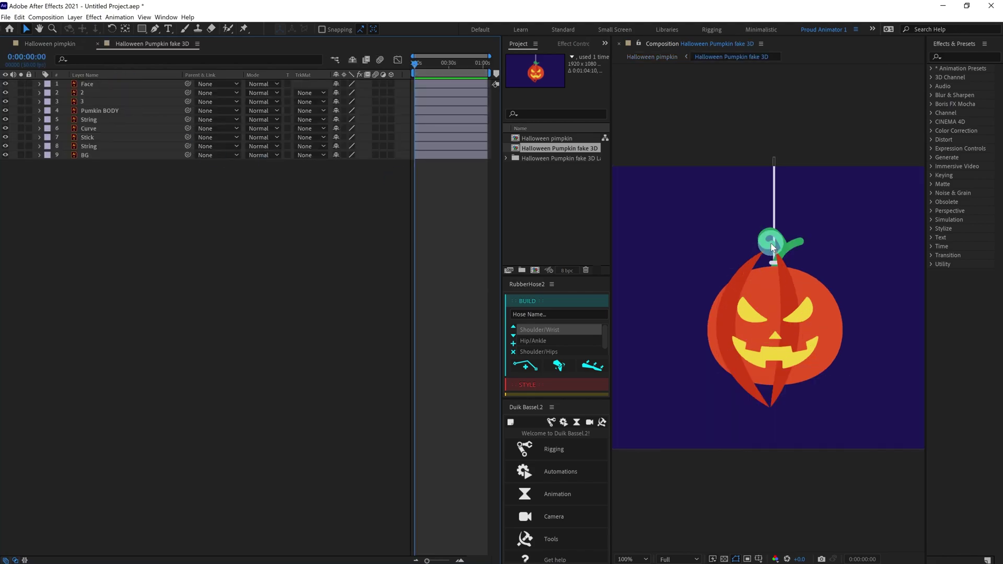
Step: Pre-compose the layers from Face through Stick as "Pumpkin", leaving out the lower String and BG, and open the new composition
left_click(101, 87)
left_click(99, 138, "ctrl")
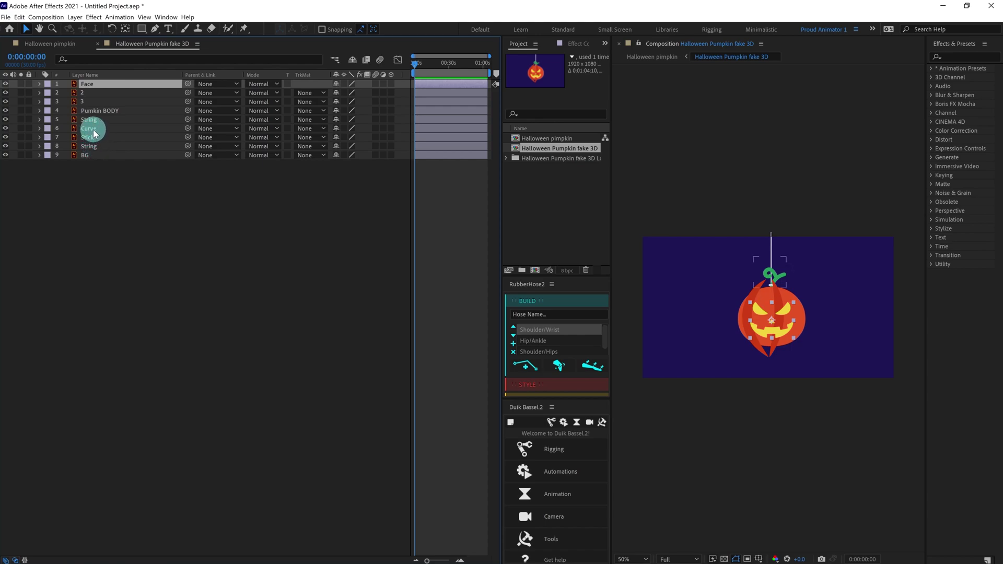
left_click(94, 129, "shift")
key("slash")
left_click_drag(797, 299, 783, 319)
key("ctrl+z")
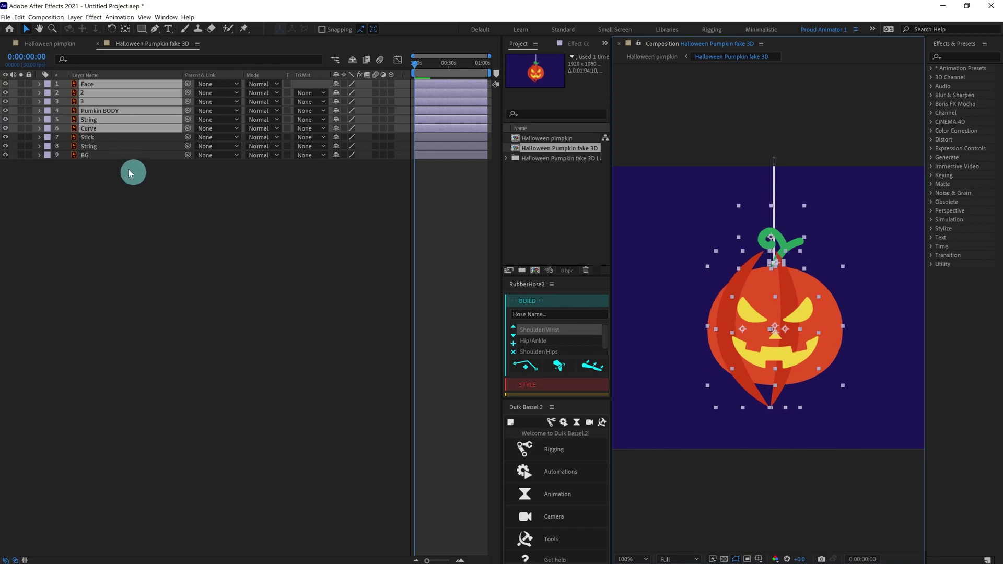
left_click(104, 137, "ctrl")
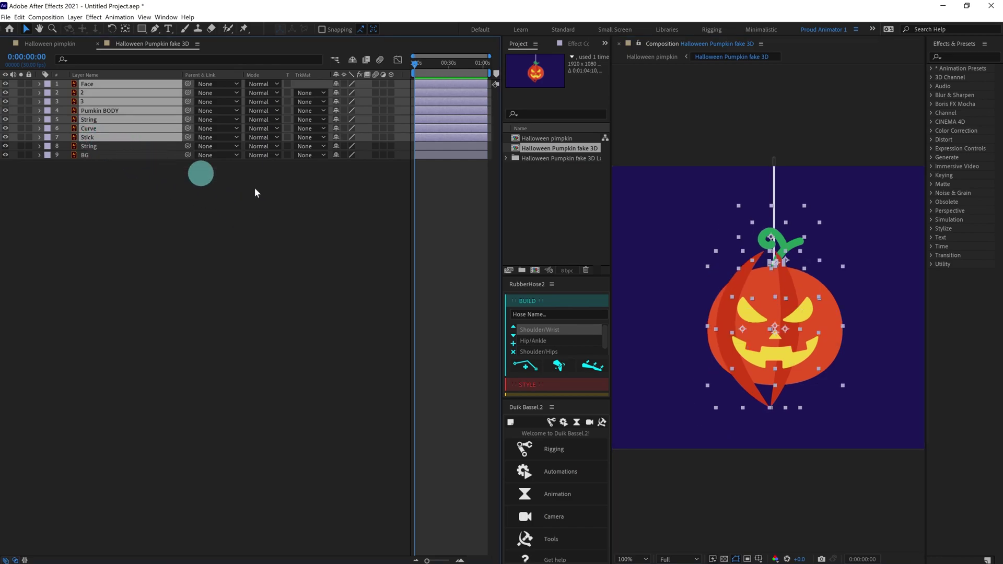
right_click(123, 120)
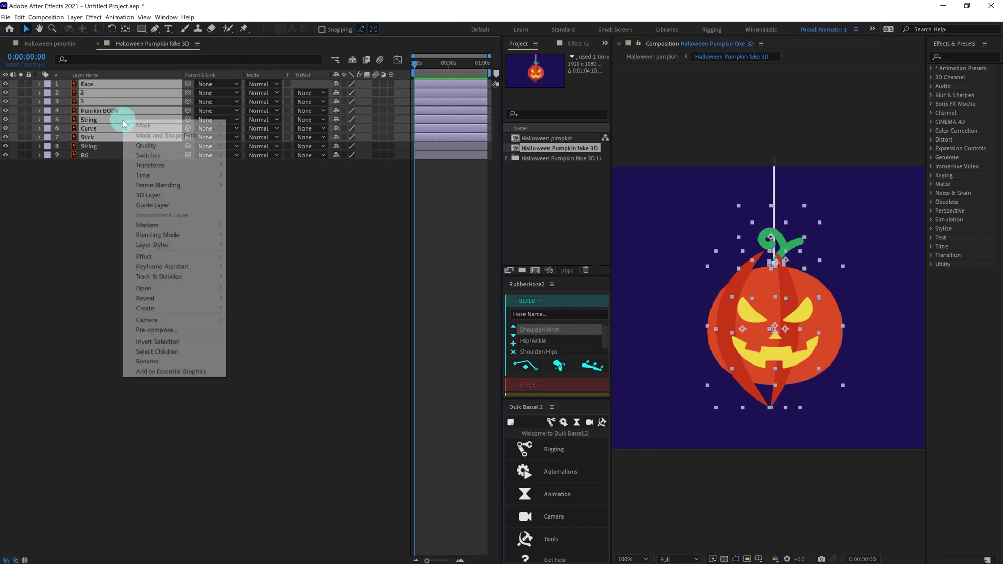
left_click(174, 330)
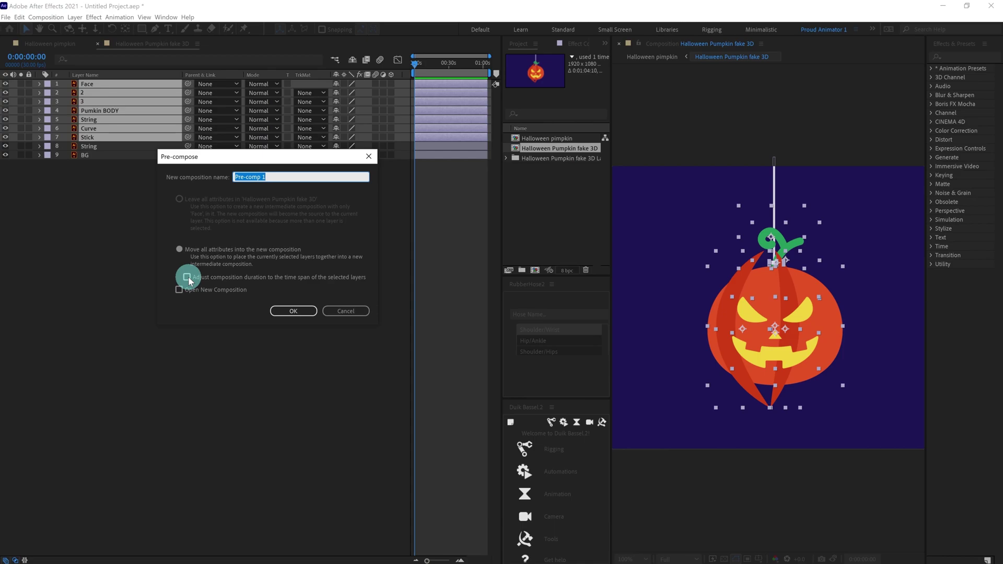
type("Pumpkin")
left_click(309, 312)
double_click(101, 85)
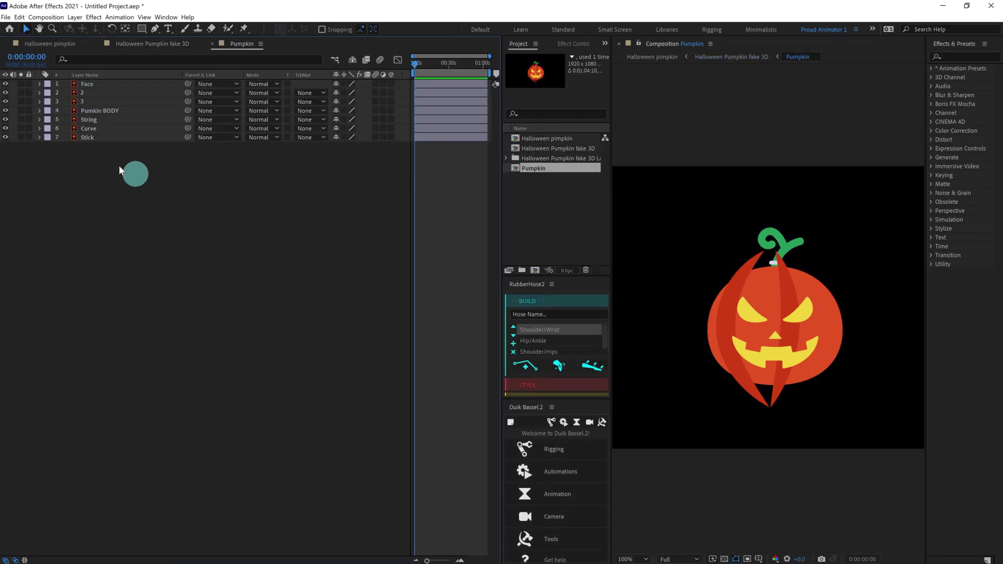
Step: Create shapes from the vector layers 2 and 3, the two dark stripes on the pumpkin
left_click(751, 287)
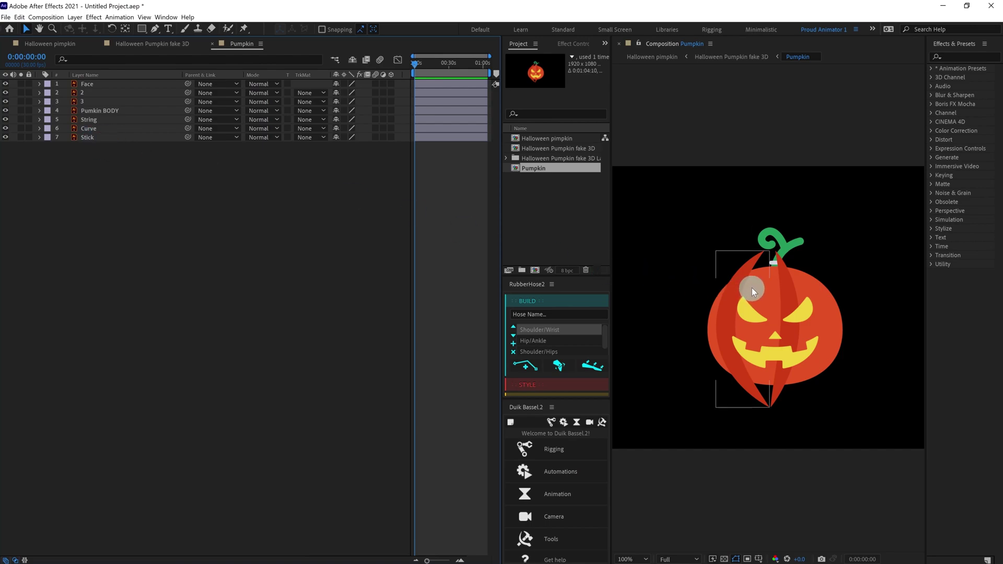
left_click(743, 283)
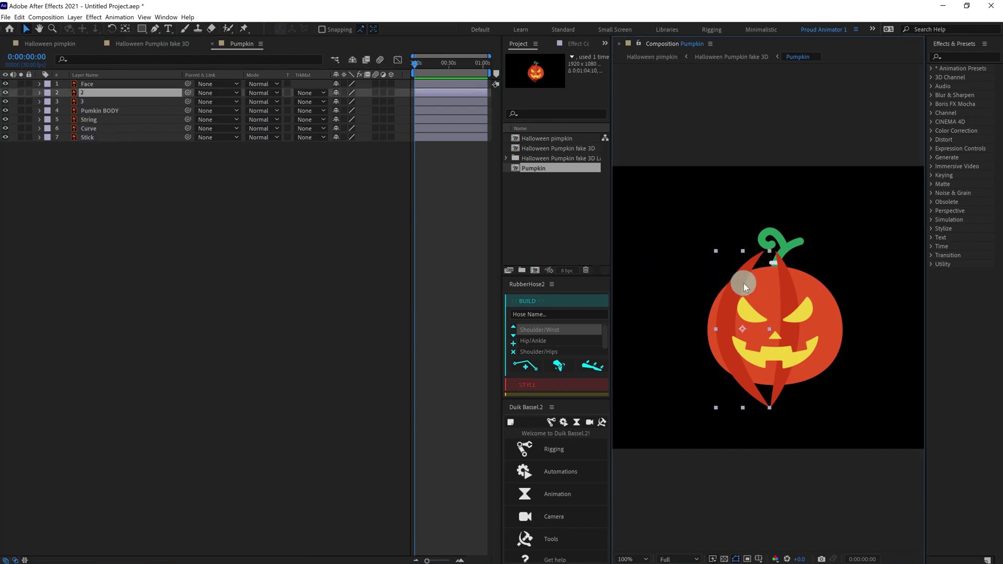
left_click(788, 287, "shift")
mouse_move(781, 292)
left_mouse_down()
mouse_move(800, 290)
mouse_move(791, 293)
left_mouse_up()
key("ctrl+z")
right_click(89, 101)
mouse_move(115, 288)
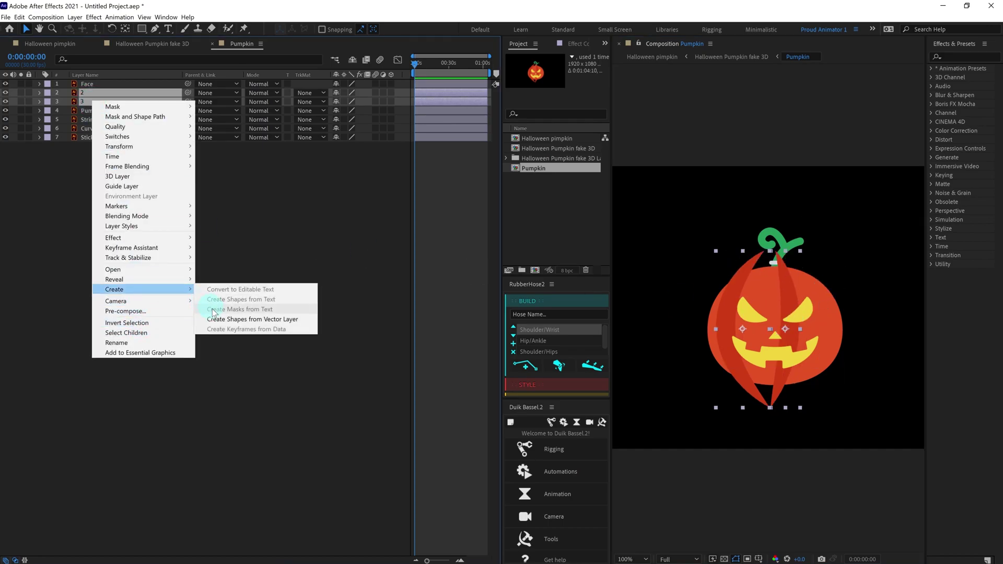
left_click(251, 318)
Step: Move the two stripe outline layers directly below Face and delete the original Illustrator layers 2 and 3
left_click_drag(95, 113, 98, 99)
left_click(87, 111)
left_click(82, 121, "shift")
key("Delete")
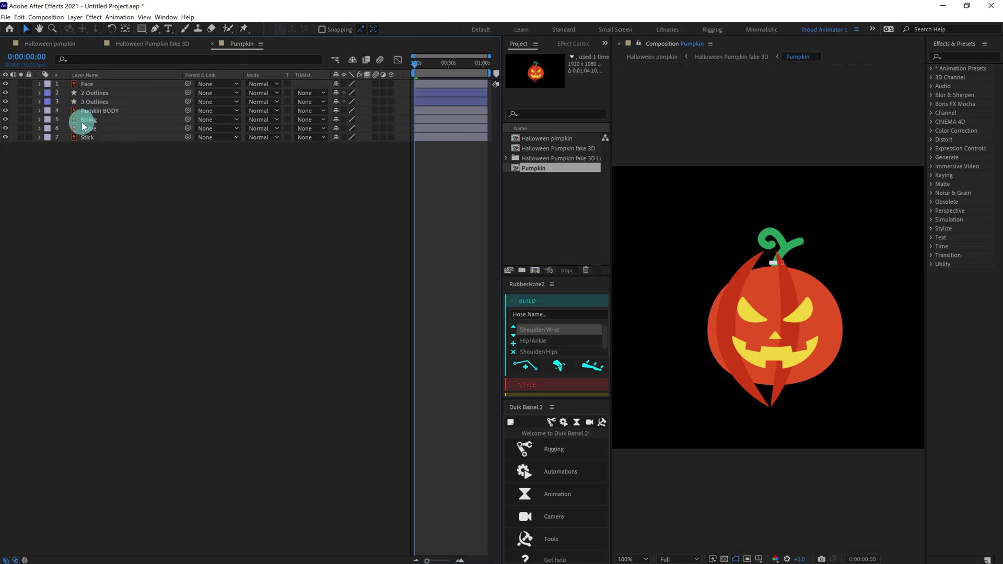
Step: Rename the 2 Outlines and 3 Outlines shape layers to "2" and "3"
left_click(88, 94)
key("Return")
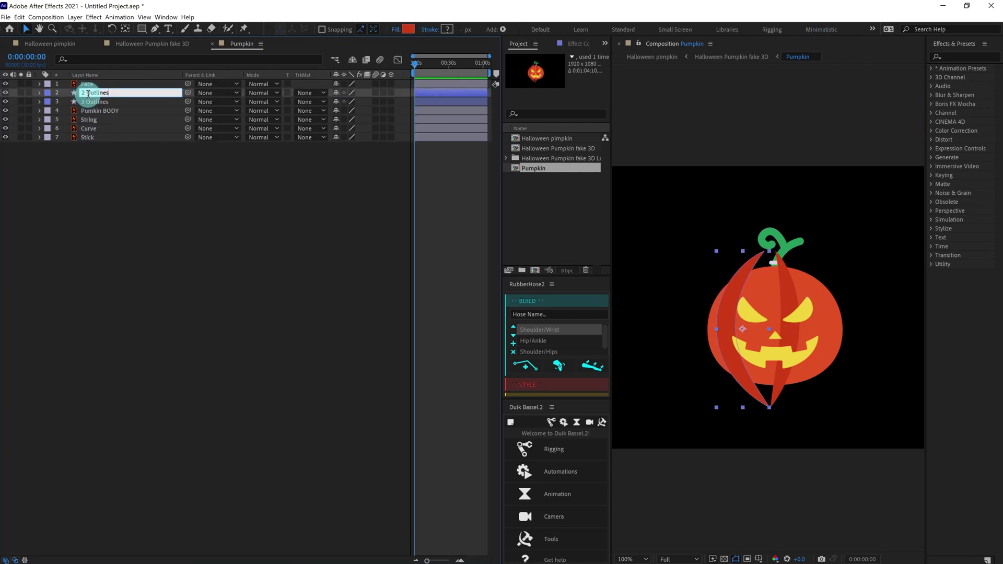
type("2")
key("Tab")
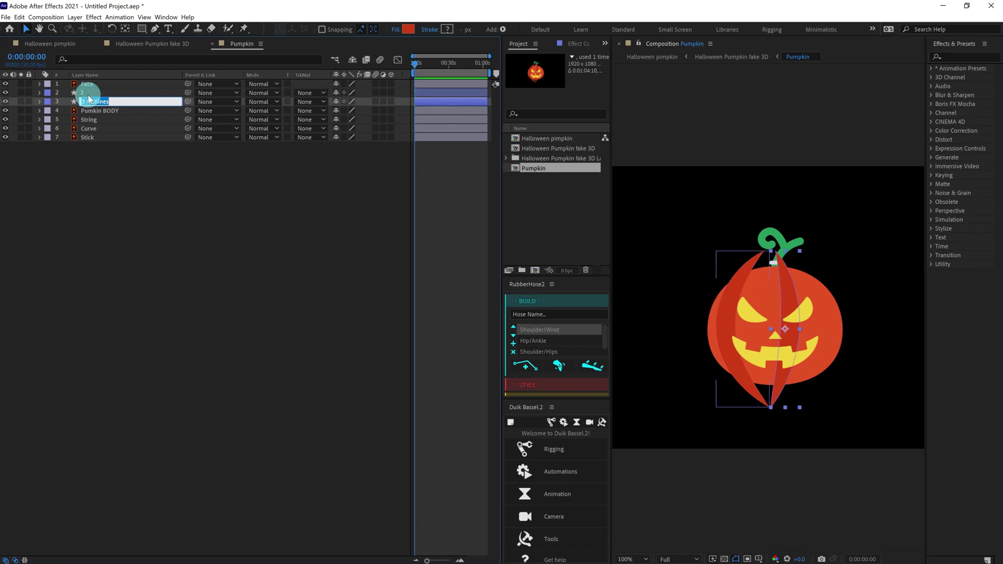
type("3")
key("Return")
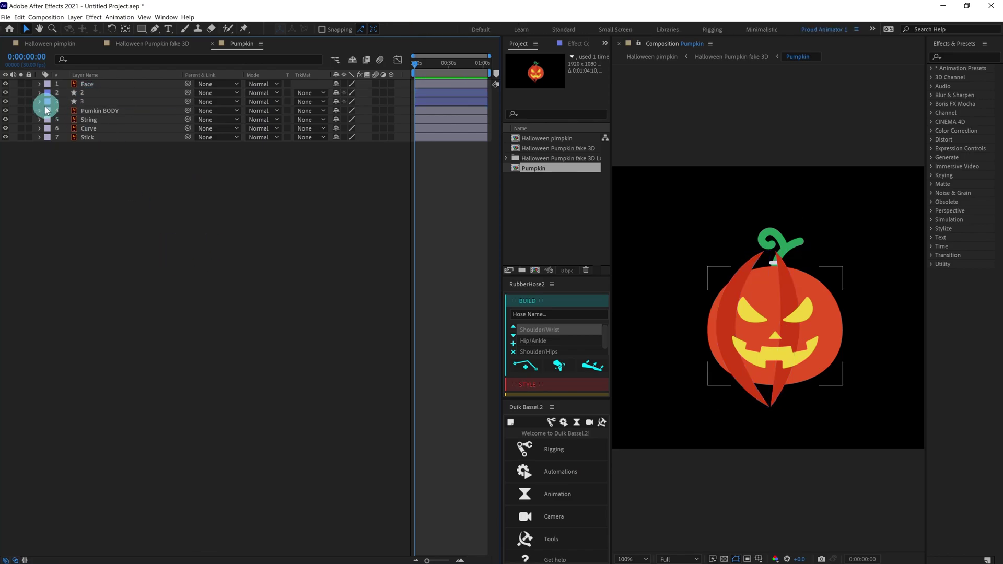
Step: Expand Group 1 in shape layer 3 and select Path 1 to edit its vertices
left_click(39, 101)
left_click(49, 110)
left_click(58, 120)
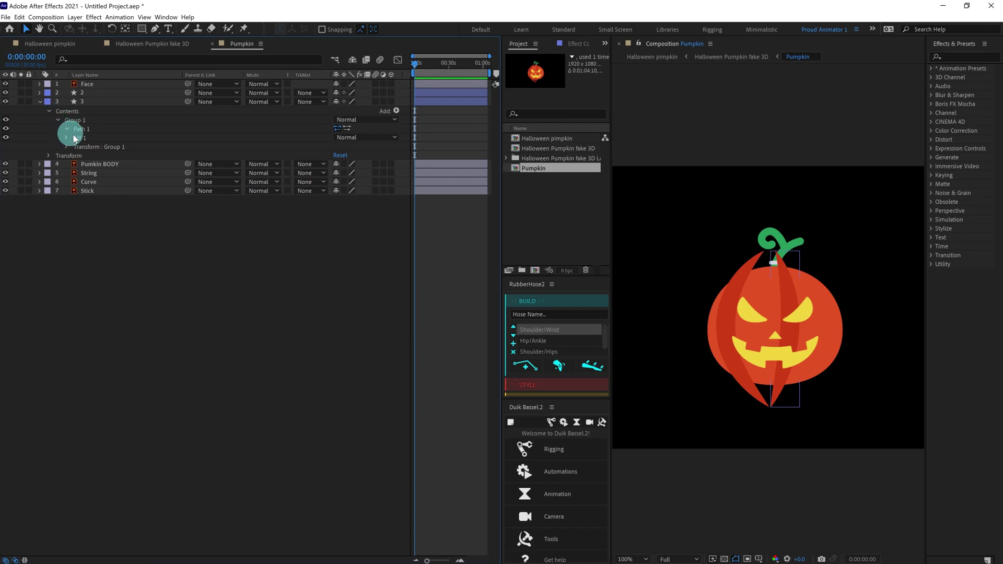
left_click(83, 129)
scroll(820, 376, "up", 1)
mouse_move(853, 362)
left_mouse_down()
mouse_move(819, 376)
mouse_move(805, 347)
left_mouse_up()
key("v")
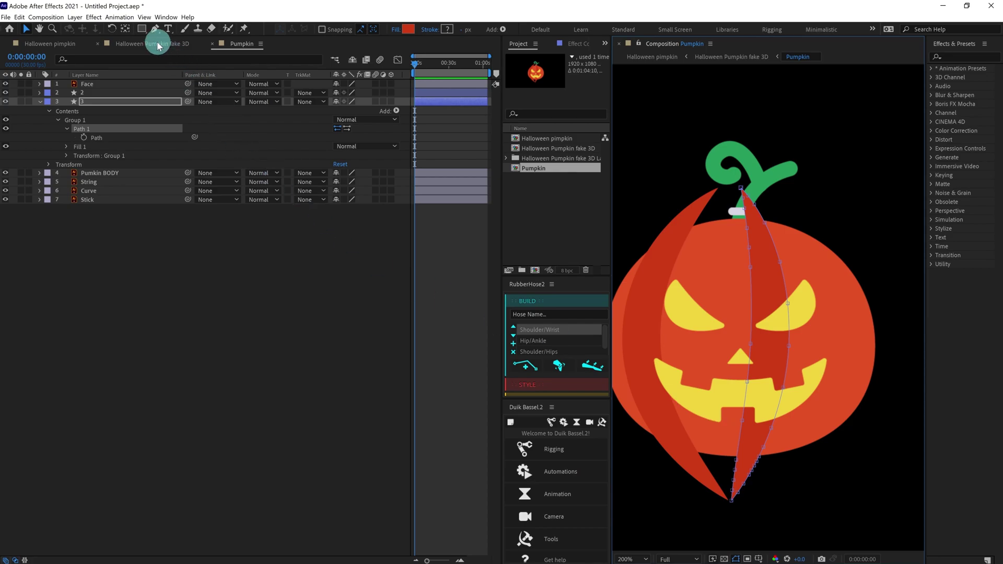
Step: Delete the surplus vertices along the central stripe's path, keeping its tips and middle points
left_click(733, 215)
left_click_drag(744, 200, 747, 222)
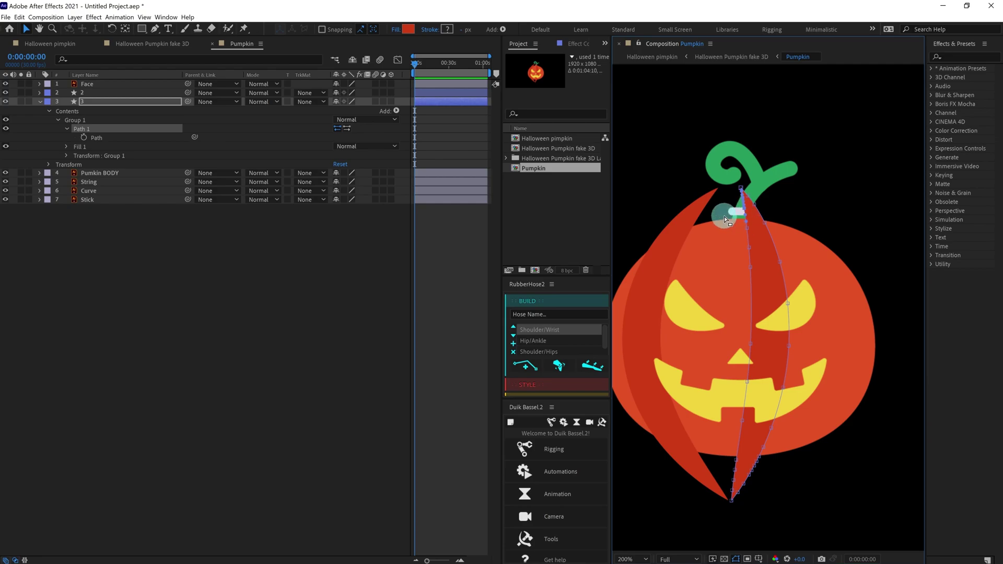
key("Delete")
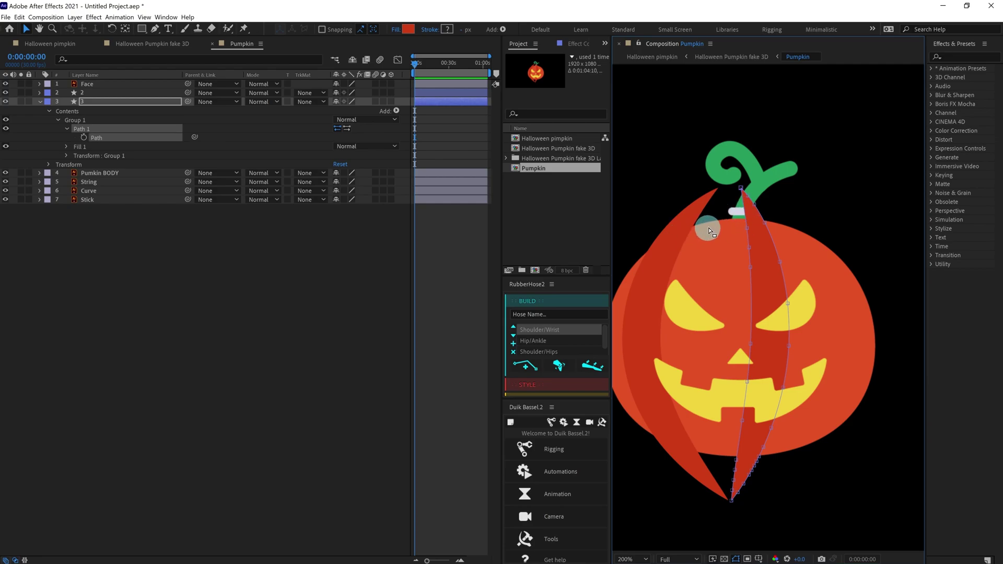
left_click_drag(777, 238, 819, 290)
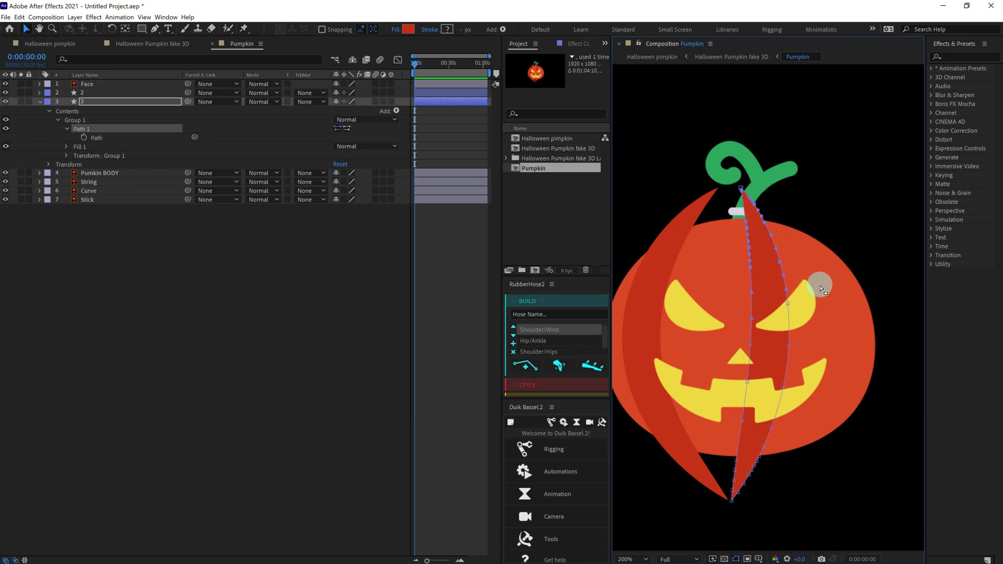
left_click(819, 287)
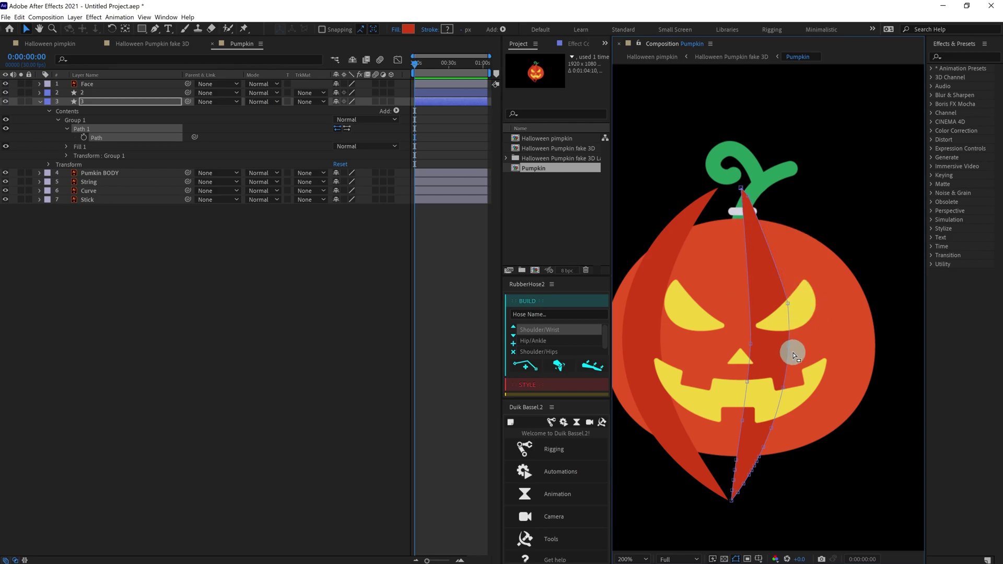
left_click_drag(807, 287, 775, 314)
key("Delete")
left_click_drag(823, 373, 701, 495)
key("Delete")
left_click_drag(764, 199, 741, 194)
key("Delete")
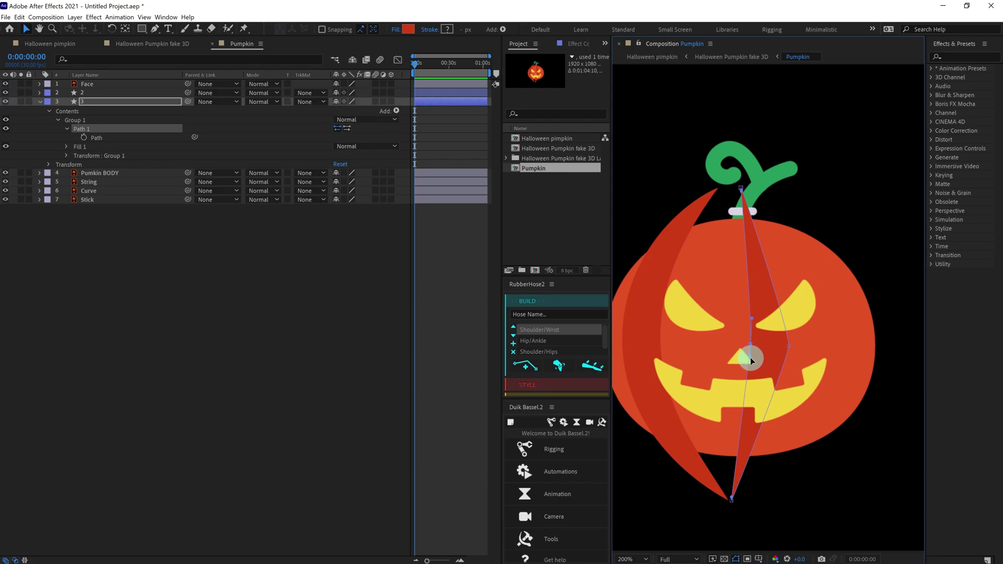
Step: Remove the remaining extra point of the central stripe and bend its sides back into smooth curves
left_click(748, 386)
left_click(793, 349)
left_click(781, 360)
left_click_drag(790, 349, 783, 418)
left_click_drag(791, 326, 784, 301)
left_click(477, 340)
left_click(650, 264)
Step: Select Path 1 of shape layer 2 and delete its surplus vertices, keeping the tips and middle points
left_click(40, 92)
left_click(56, 112)
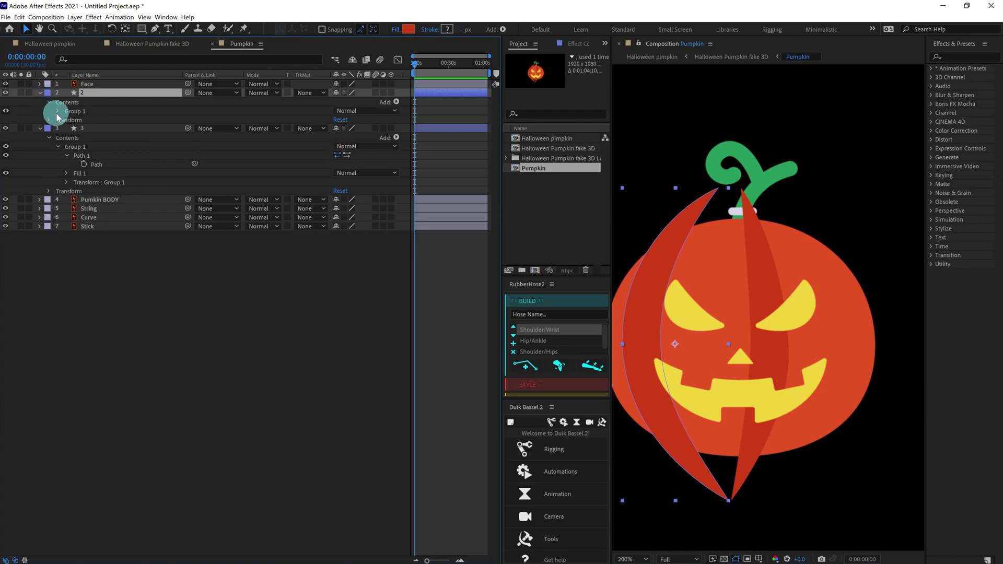
left_click(128, 121)
left_click_drag(636, 191, 711, 282)
key("Delete")
left_click_drag(718, 332, 804, 290)
left_click_drag(679, 231, 757, 296)
left_click_drag(698, 306, 817, 449)
key("Delete")
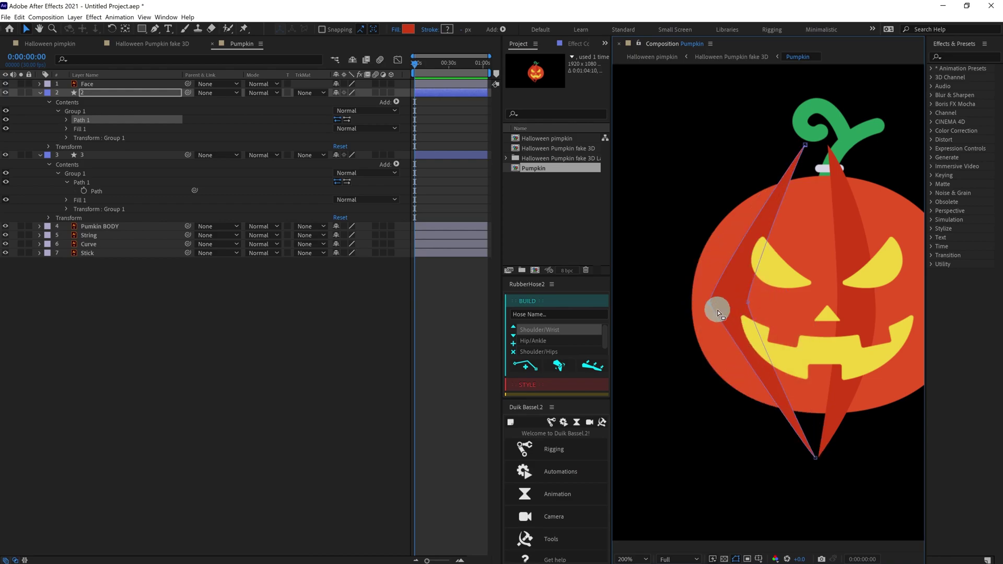
Step: Curve both sides of stripe 2 by pulling handles from its middle vertices with the Convert Vertex tool
left_click_drag(709, 306, 705, 222)
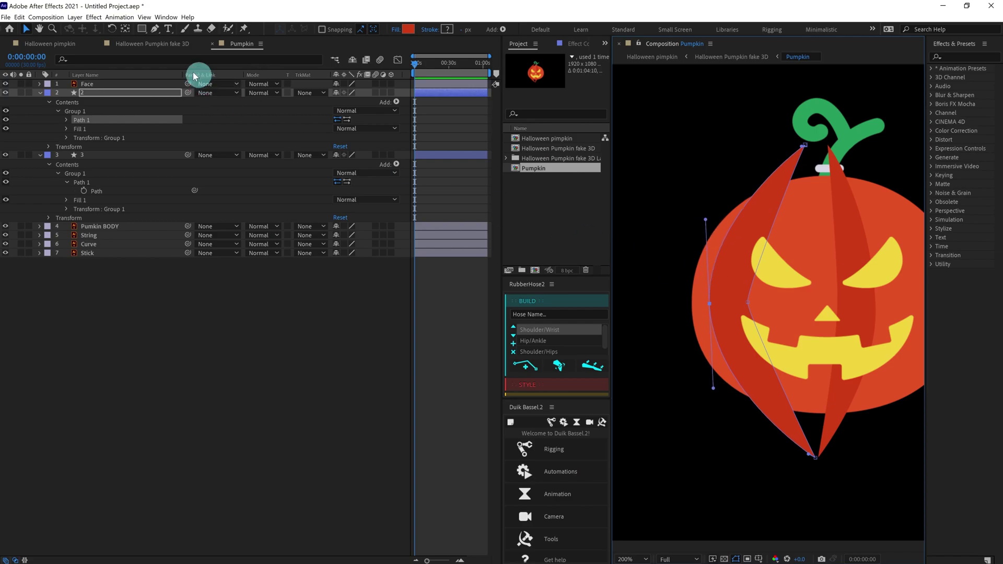
left_click(155, 30)
left_click_drag(156, 33, 186, 68)
left_click_drag(704, 324, 754, 382)
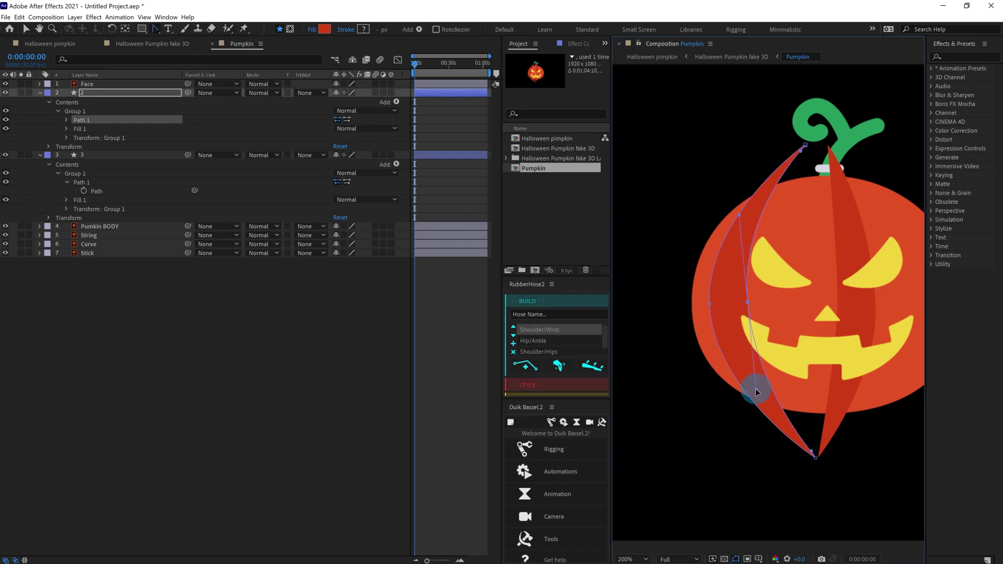
key("v")
left_click(380, 342)
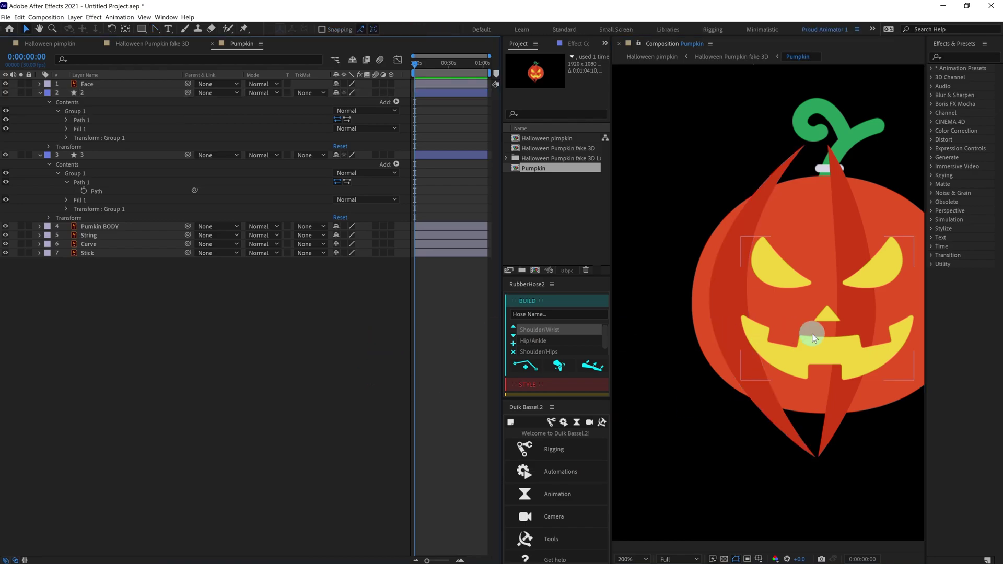
Step: Create shapes from the String, Curve and Stick vector layers
scroll(816, 335, "down", 1)
scroll(831, 339, "up", 2)
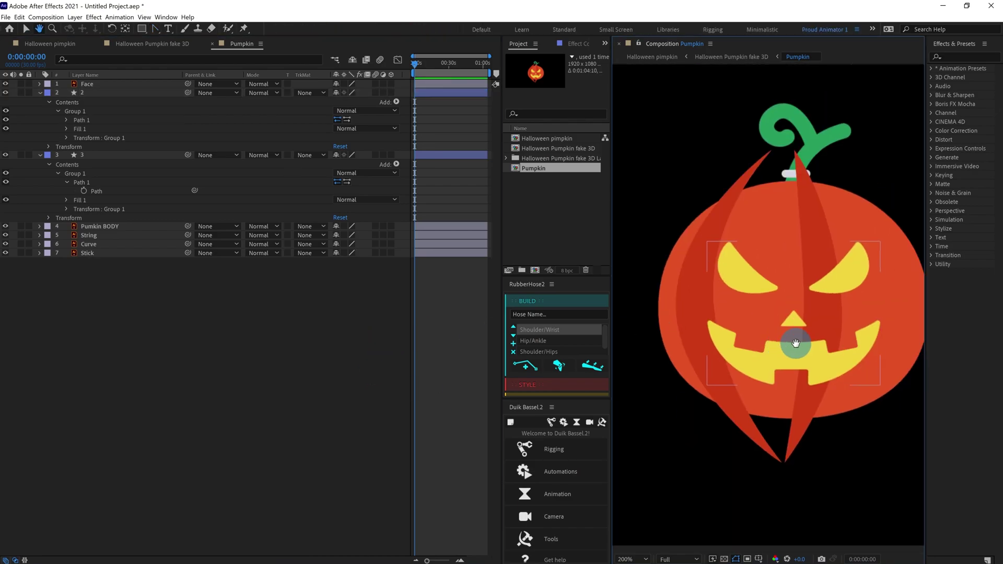
left_click(90, 236)
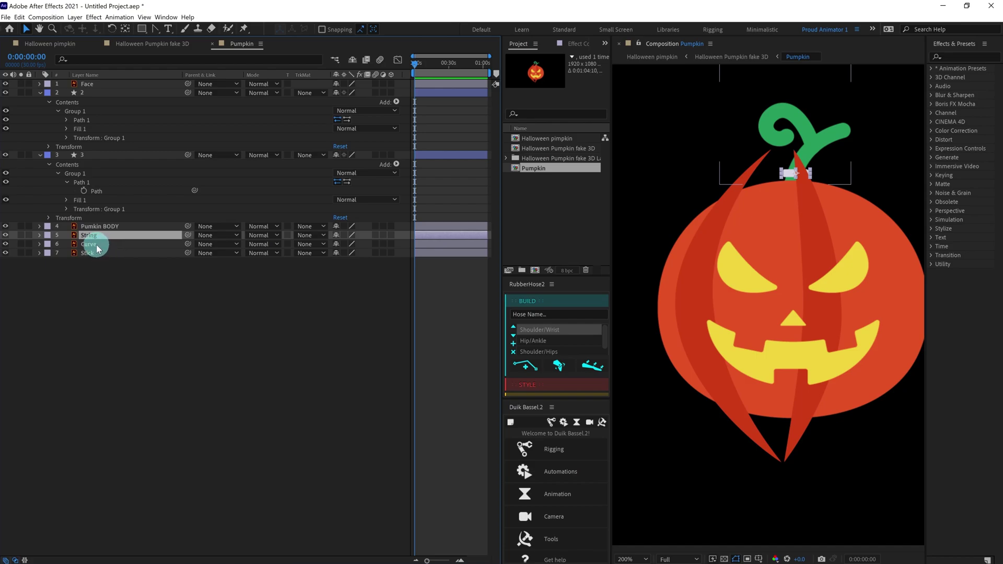
left_click(95, 244, "shift")
left_click(92, 253, "shift")
right_click(95, 257)
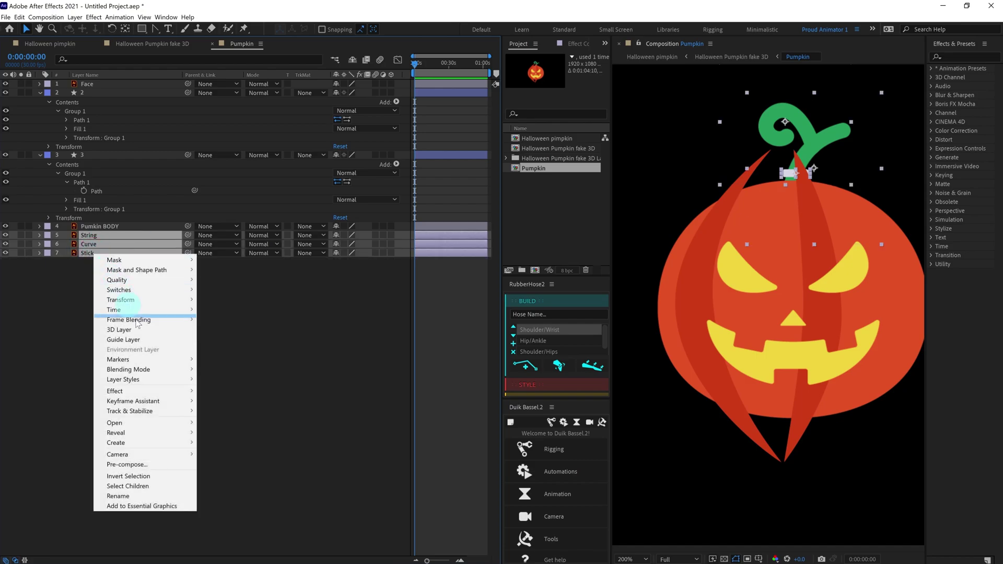
mouse_move(156, 442)
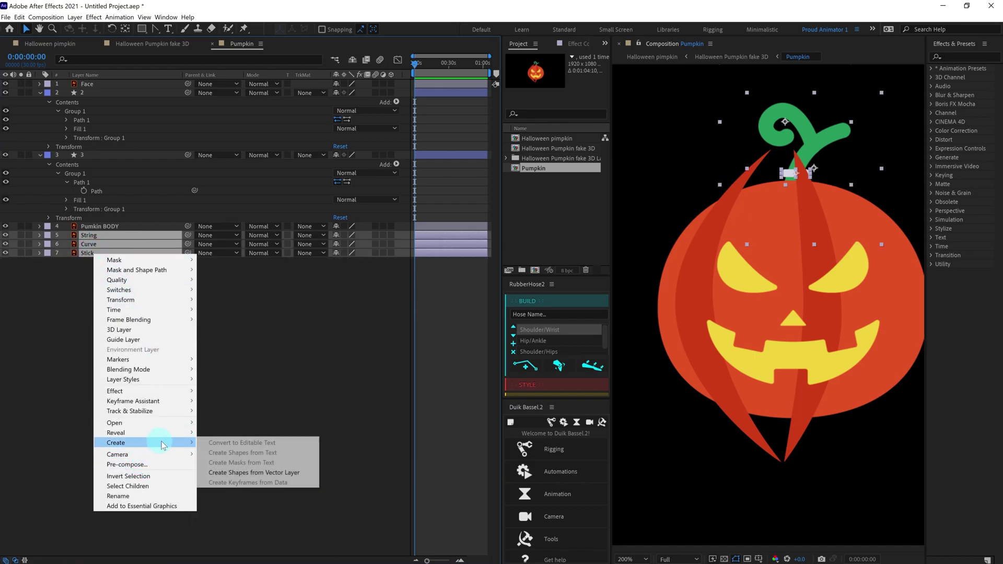
left_click(208, 472)
Step: Place the new outline layers below Pumkin BODY and delete the original String, Curve and Stick layers
left_click_drag(99, 253, 95, 233)
left_click(90, 262)
left_click(88, 279, "shift")
left_click(96, 264)
key("Delete")
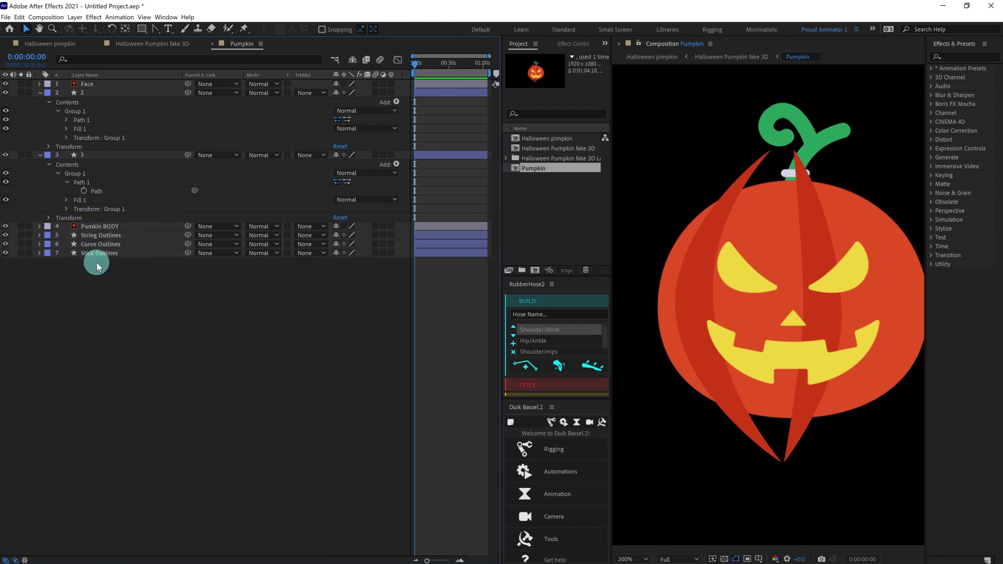
Step: Rename the three outline layers Stick, Curve and String by removing the word Outlines from their names
left_click(108, 256)
key("Return")
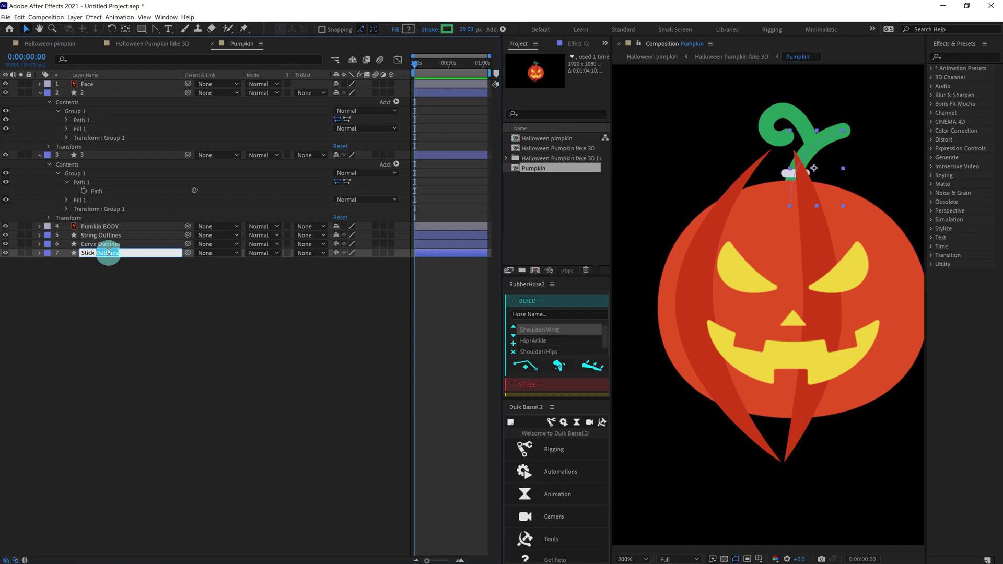
key("Return")
key("ctrl+Up")
key("Return")
key("ctrl+Left")
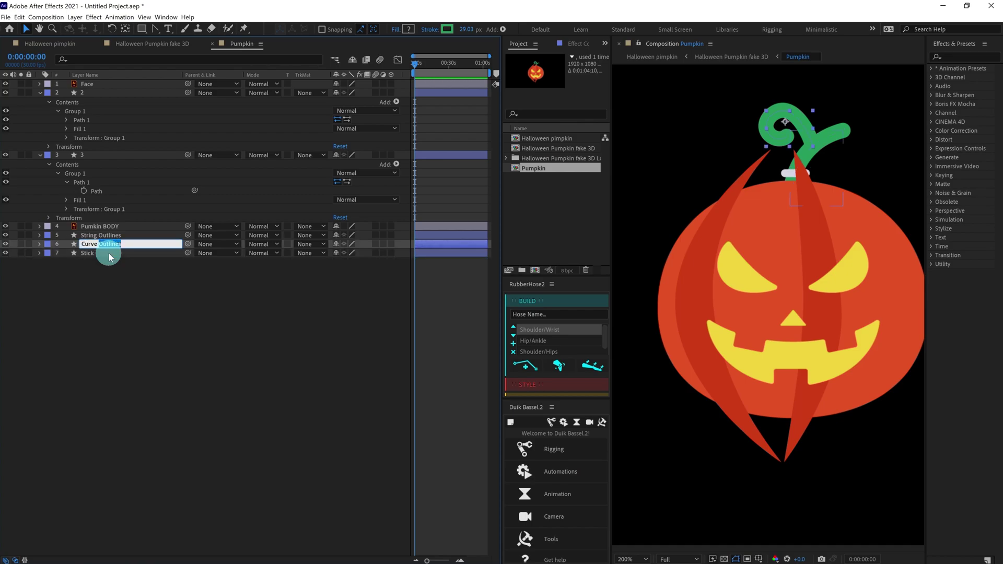
key("BackSpace")
key("BackSpace")
key("shift+Tab")
key("BackSpace")
key("BackSpace")
left_click(189, 362)
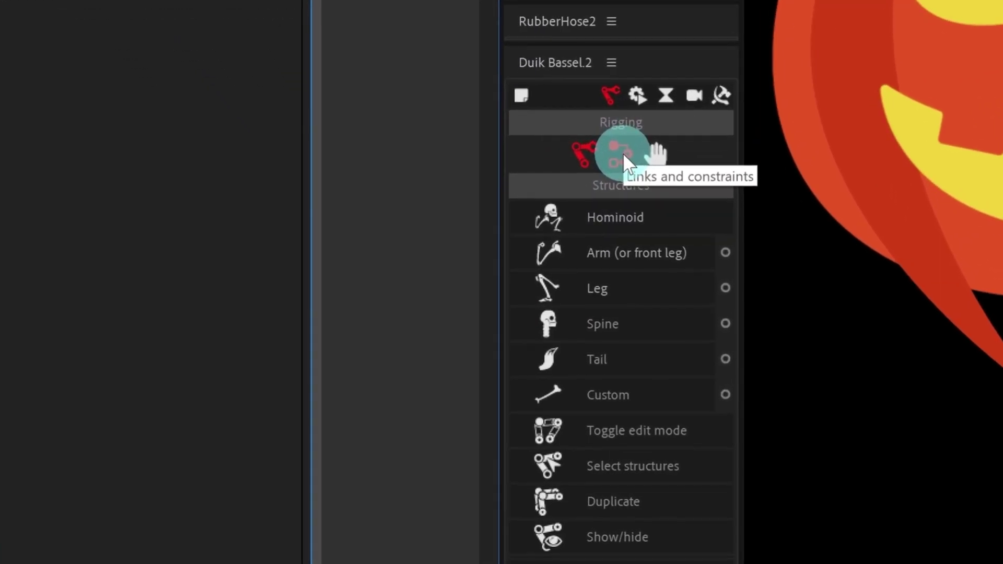
Step: Create a slider controller with Duik's Connector from the rigging links and constraints
left_click(627, 163)
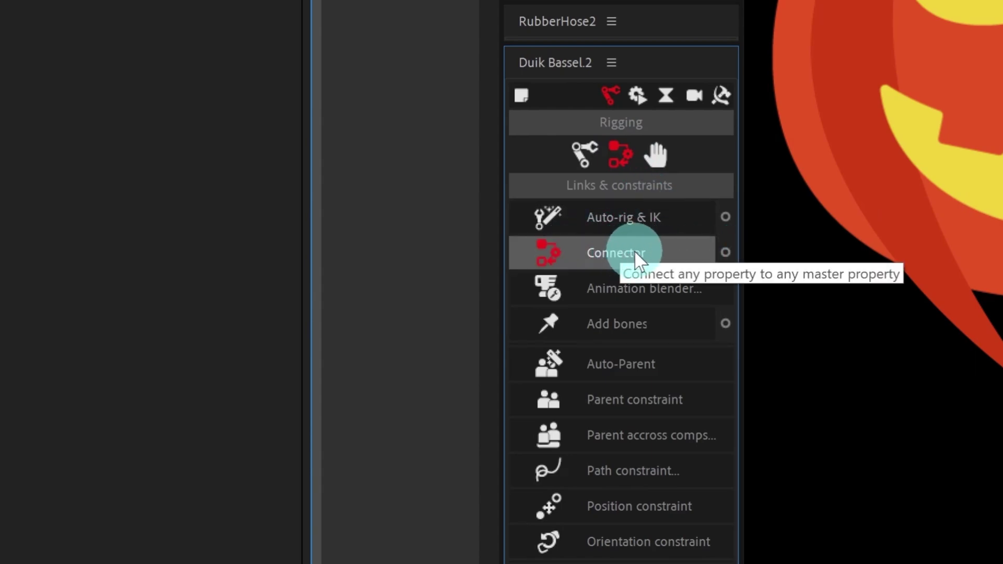
left_click(725, 256)
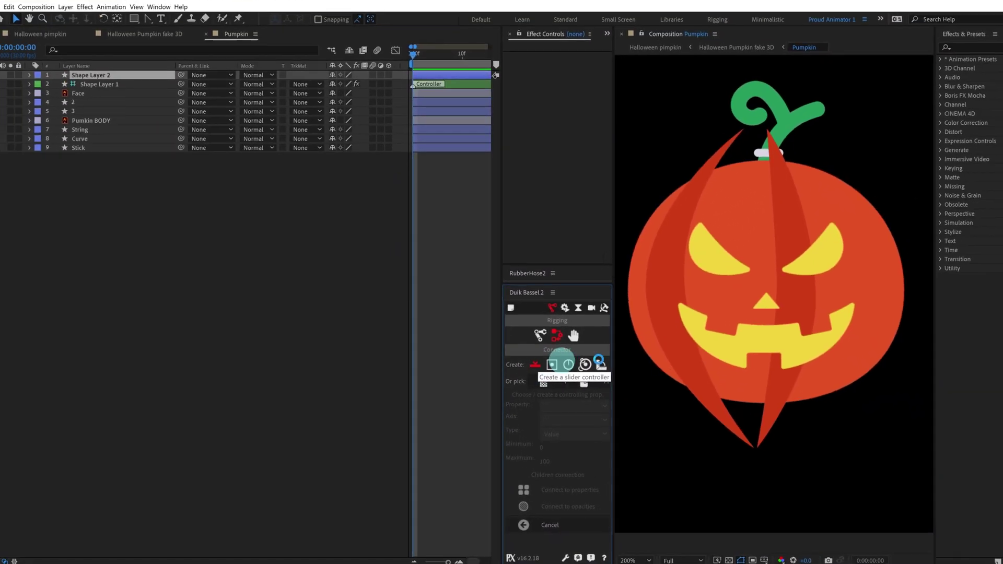
left_click(577, 222)
scroll(789, 327, "down", 2)
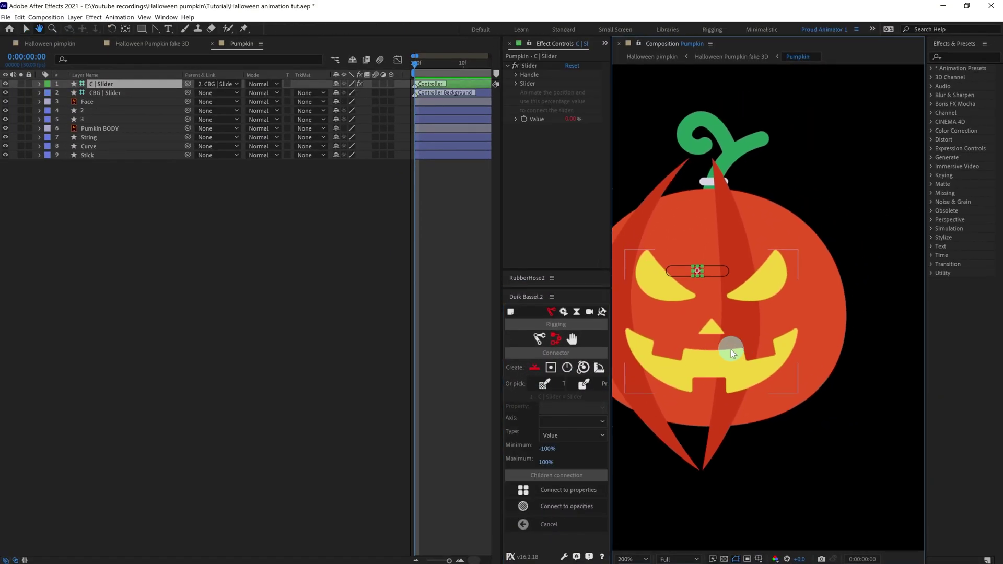
Step: Move the slider controller and its background out to the empty area right of the pumpkin
key("v")
left_click(744, 292)
left_click_drag(744, 291, 840, 315)
left_click(620, 262)
Step: Set the Pumpkin composition's background color to white
left_click(46, 17)
left_click(65, 39)
left_click(390, 324)
left_click_drag(395, 197, 388, 171)
left_click(615, 174)
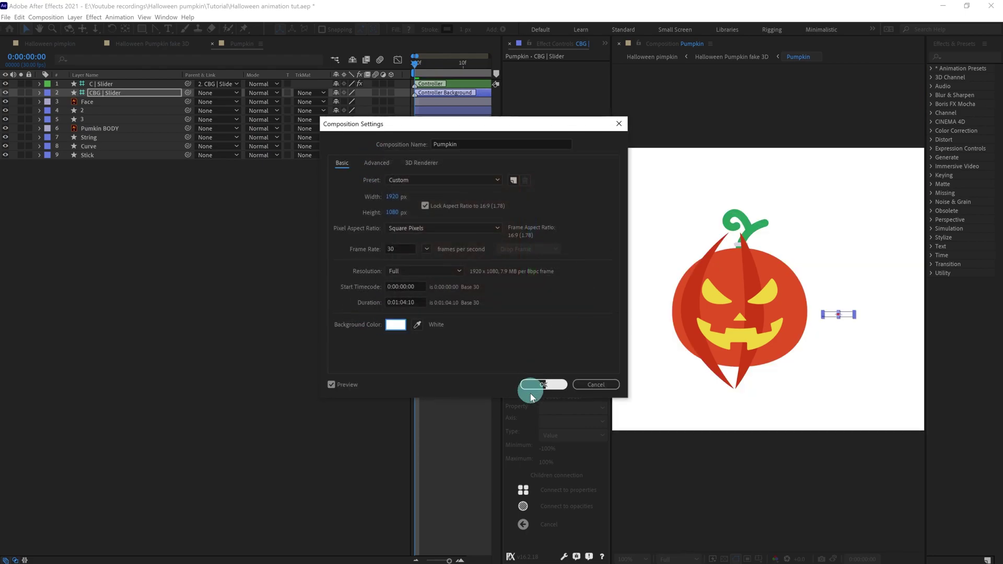
left_click(543, 385)
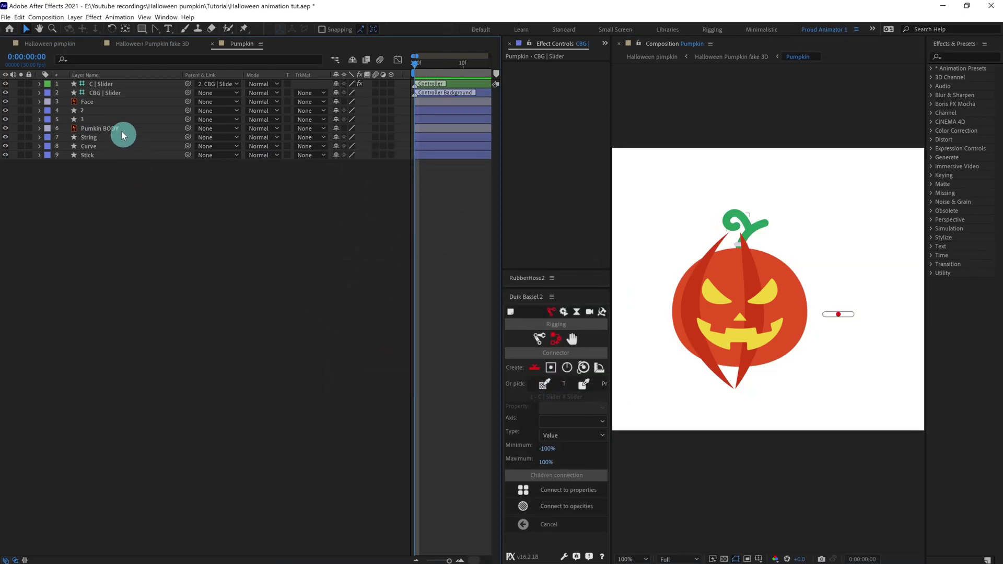
Step: Separate the Face layer's Position into X and Y dimensions
left_click(93, 102)
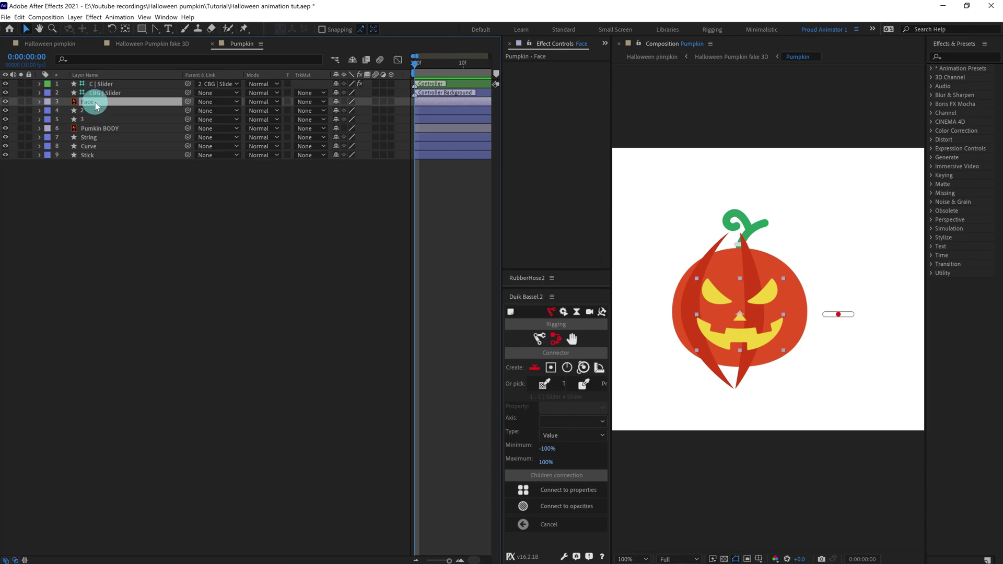
key("p")
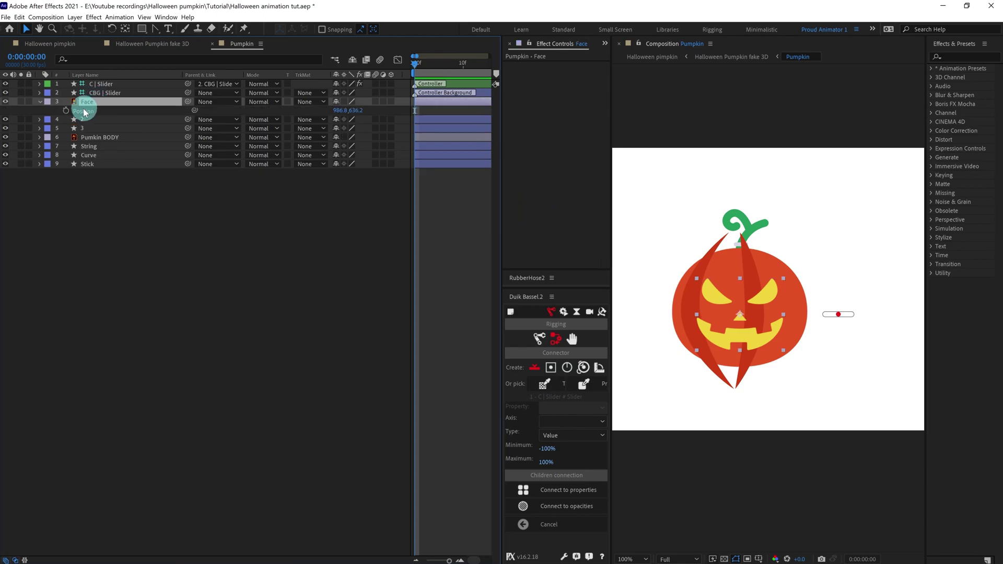
right_click(82, 111)
left_click(107, 134)
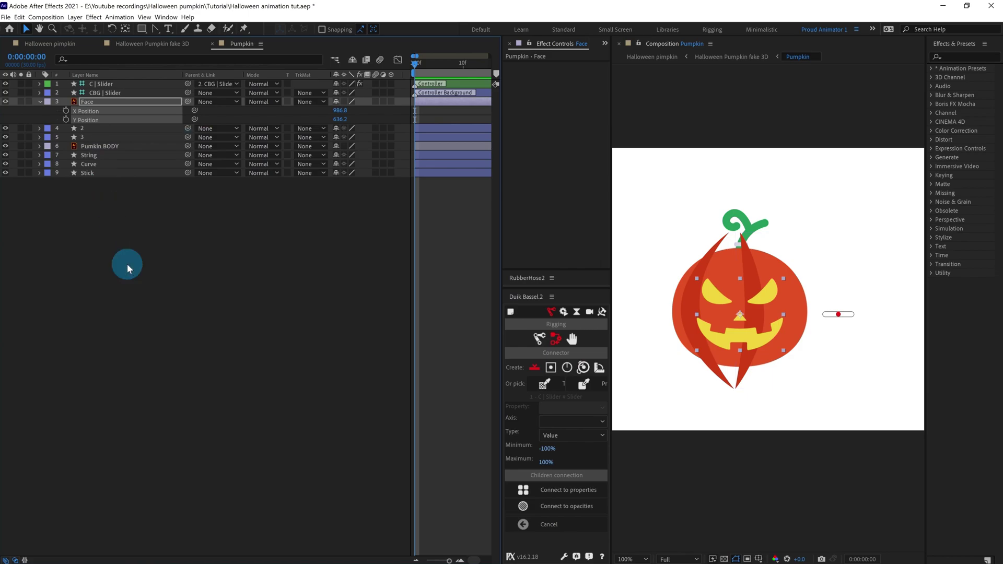
Step: Add X Position keyframes to the Face layer at frames 0, 4 and 8
left_click(66, 111)
left_click(32, 57)
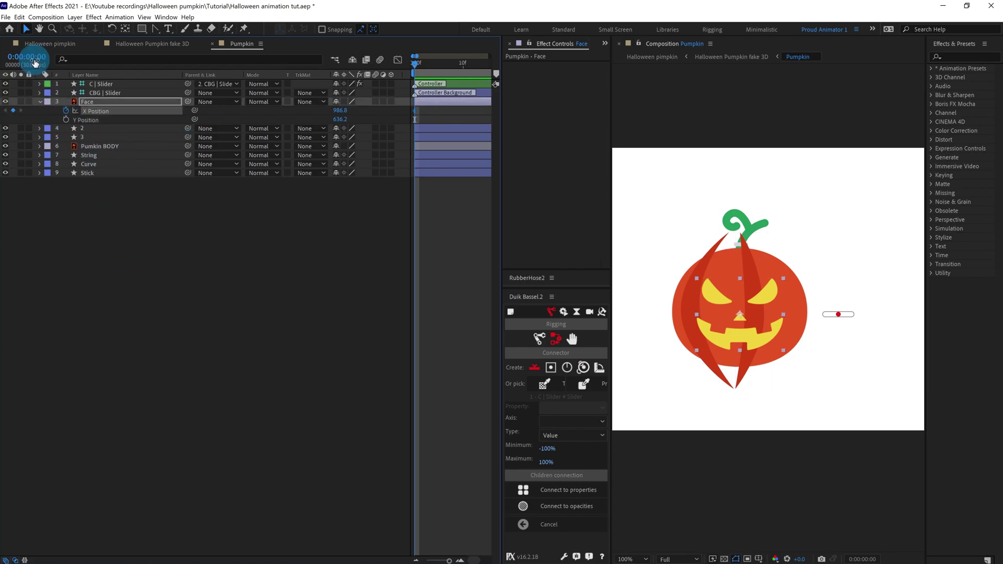
type("+4")
key("Return")
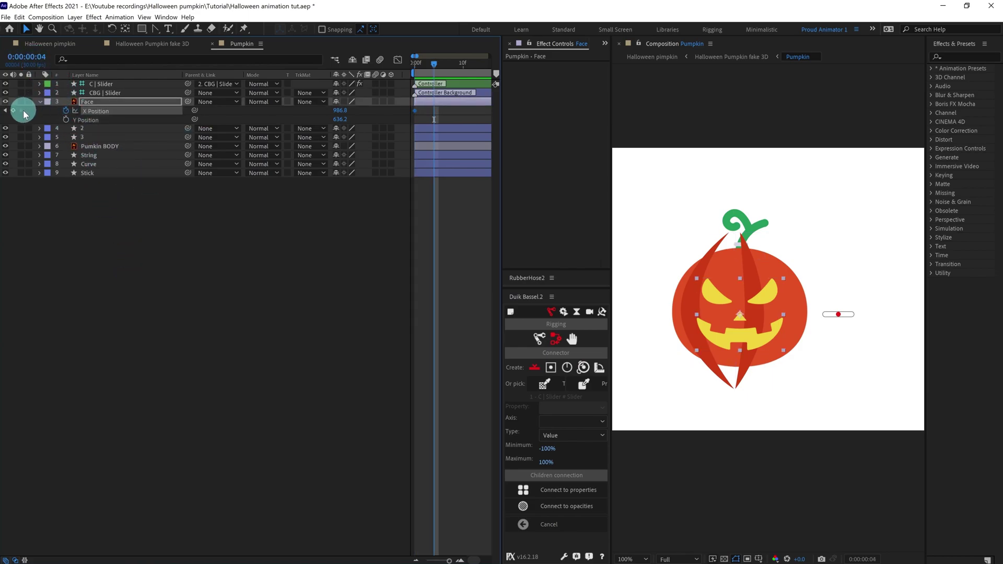
left_click(14, 58)
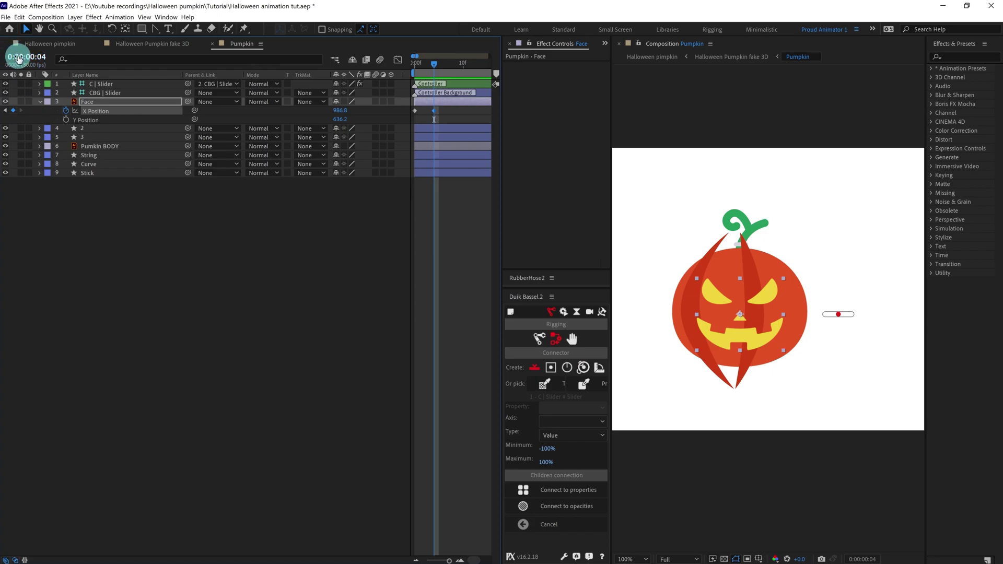
type("+4")
key("Return")
left_click(13, 110)
Step: Shift the Face left to X Position 904.8 at frame 0 and toward the pumpkin's right side at frame 8
left_click(185, 235)
key("j")
key("j")
left_click(884, 331)
left_click_drag(770, 308, 748, 307)
left_click(242, 303)
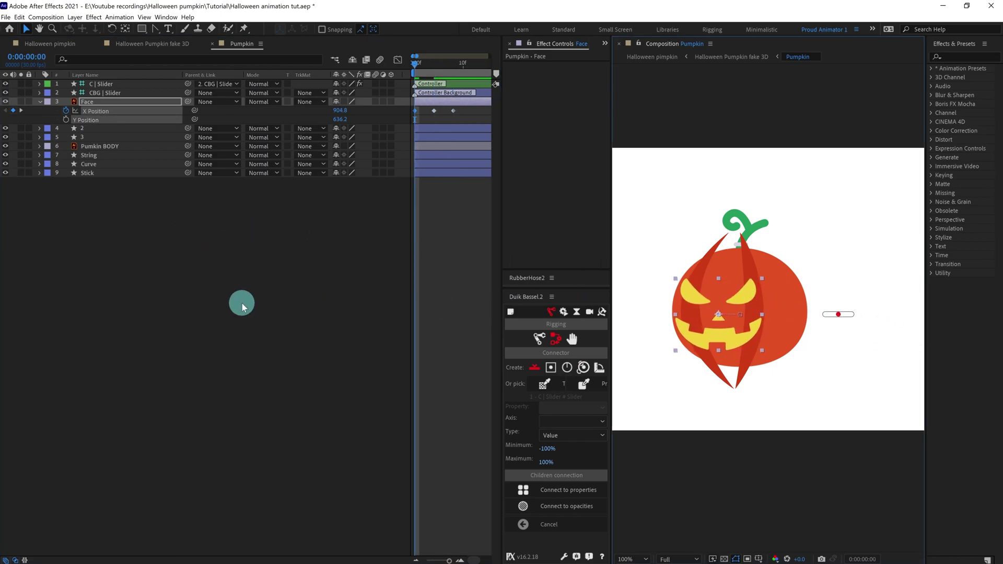
key("k")
key("k")
left_click_drag(752, 289, 781, 300)
Step: Select the Face's X Position keyframes and connect the property to the slider with a range of -100% to 100%
left_click(453, 215)
left_click_drag(461, 107, 395, 113)
left_click(545, 505)
left_click(546, 491)
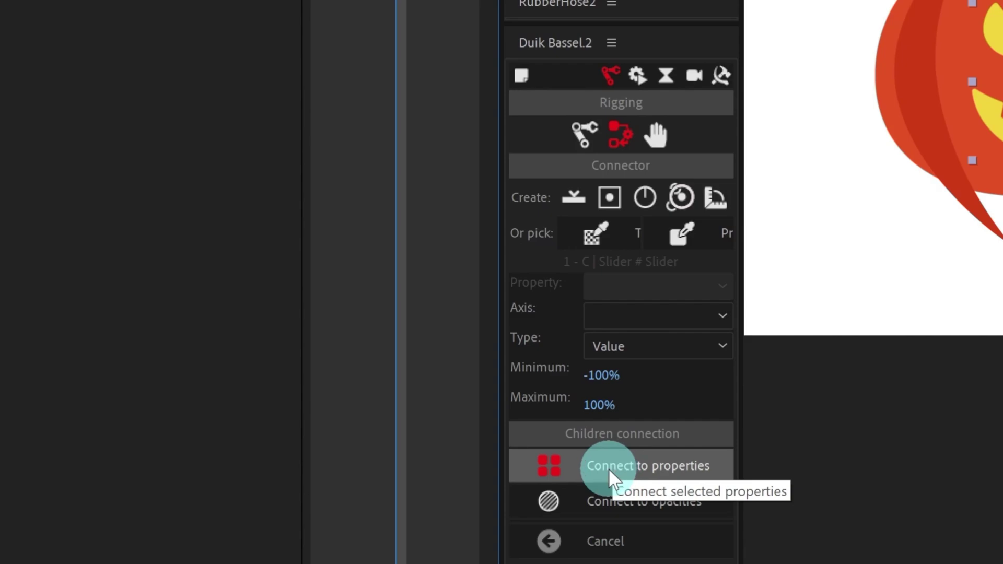
left_click(608, 466)
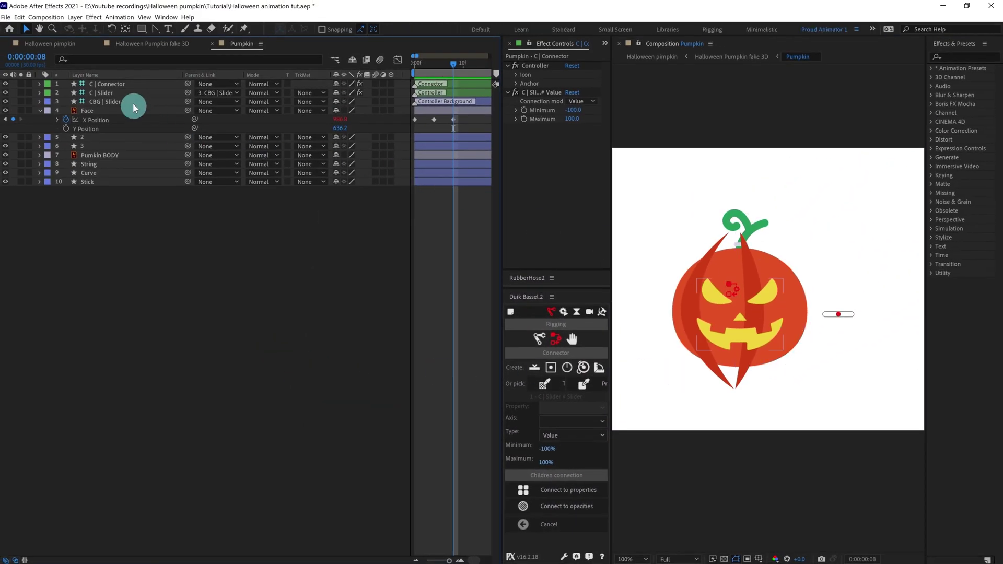
Step: Test the Face's sideways movement by sliding the C | Slider controller's handle
left_click(128, 84)
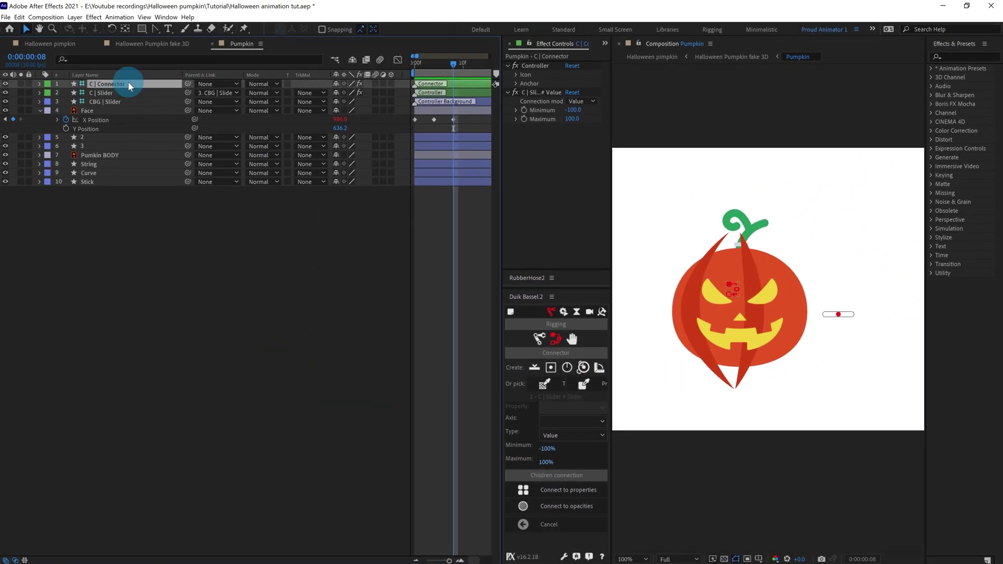
scroll(837, 325, "up", 2)
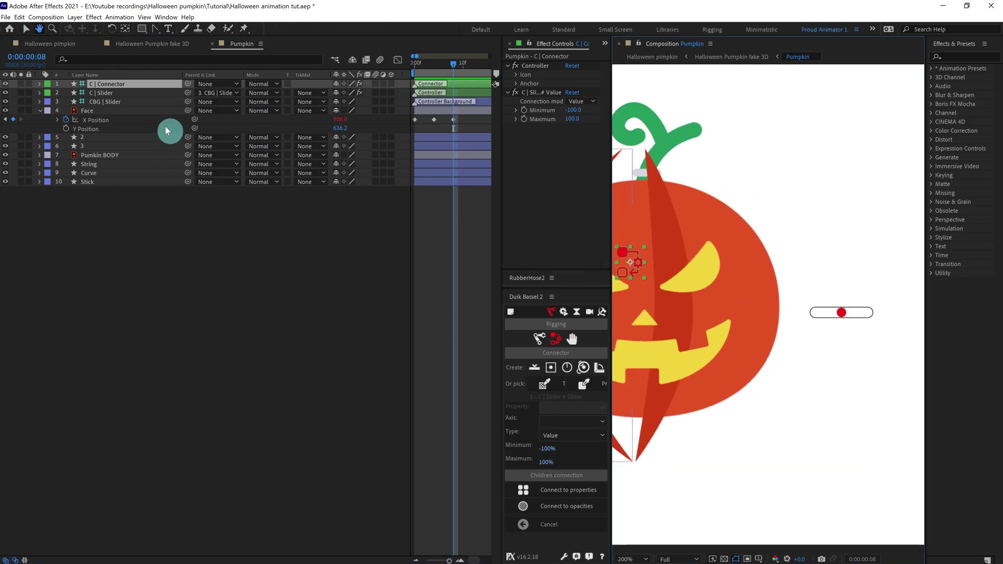
left_click(107, 93)
left_click_drag(842, 315, 826, 290)
scroll(840, 312, "down", 1)
scroll(826, 292, "up", 1)
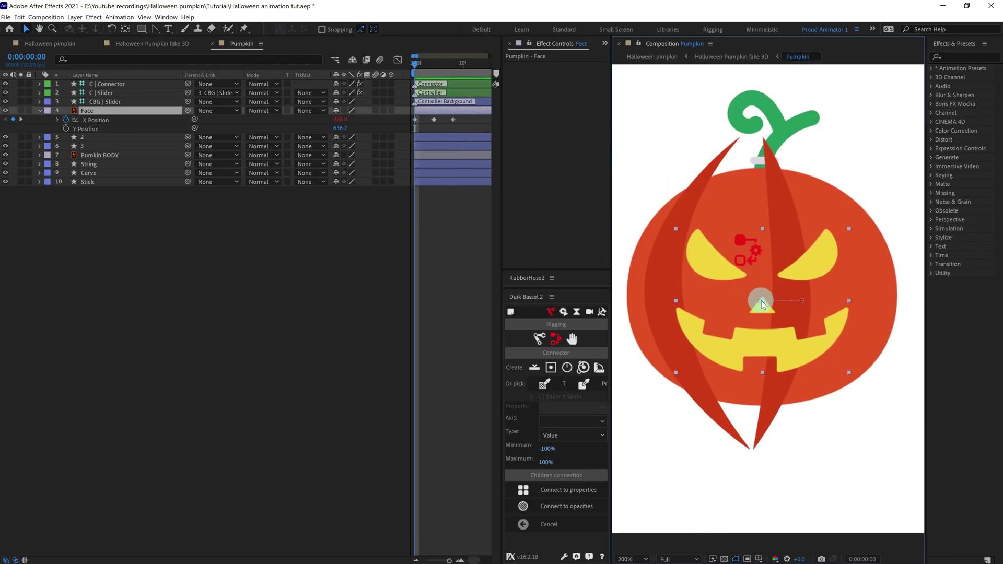
Step: Try moving the Face further left at frame 0 and undo the slider's test movement
left_click(753, 300)
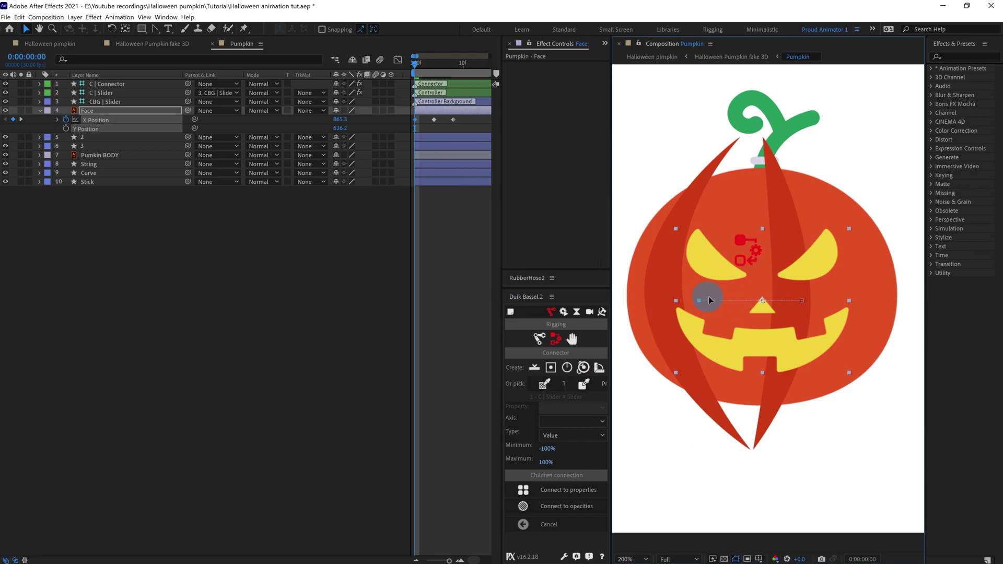
scroll(720, 298, "down", 1)
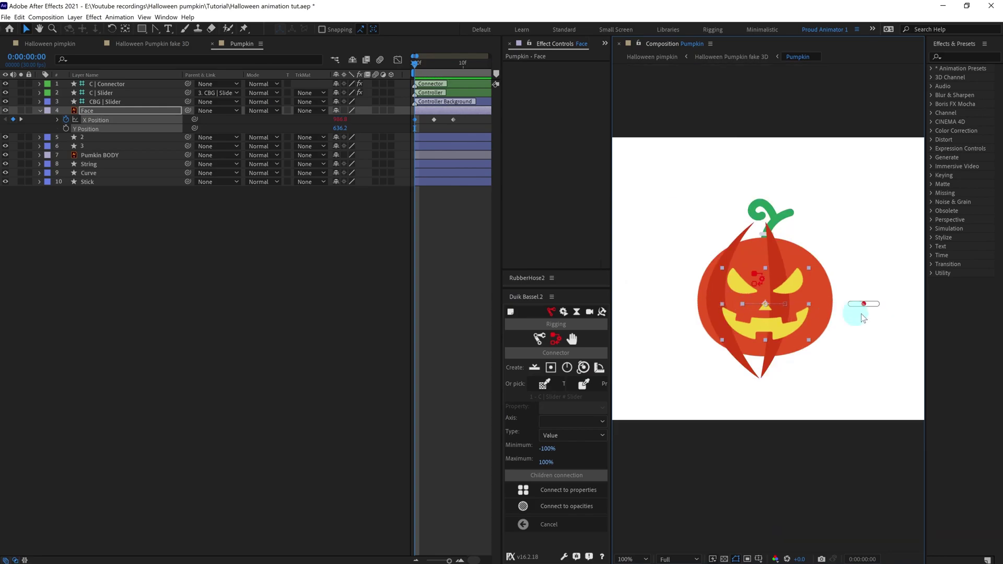
left_click_drag(863, 307, 830, 307)
key("ctrl+z")
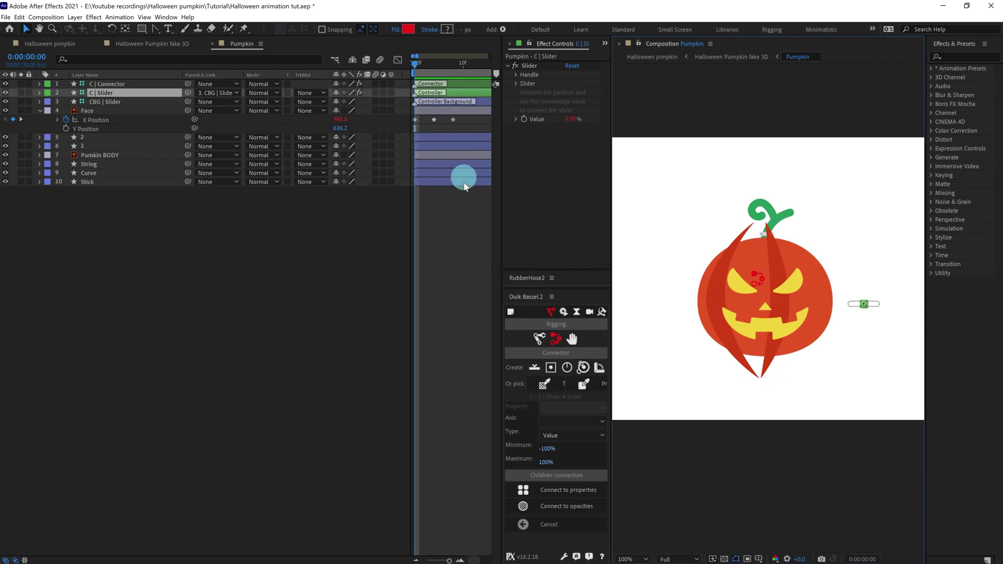
Step: Pre-compose stripe layers 2 and 3 into a composition named Lines
left_click(94, 137)
left_click(85, 146, "shift")
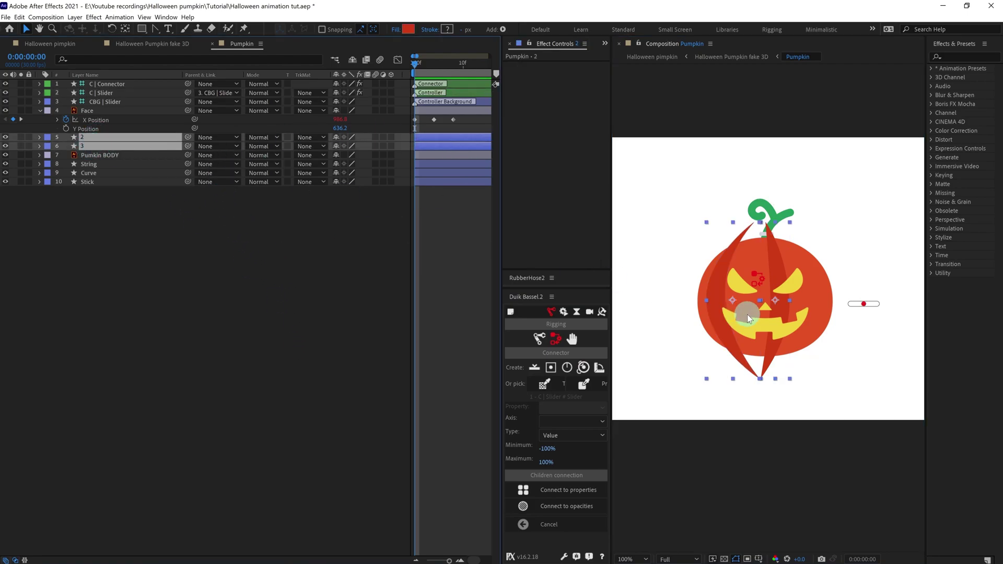
right_click(128, 142)
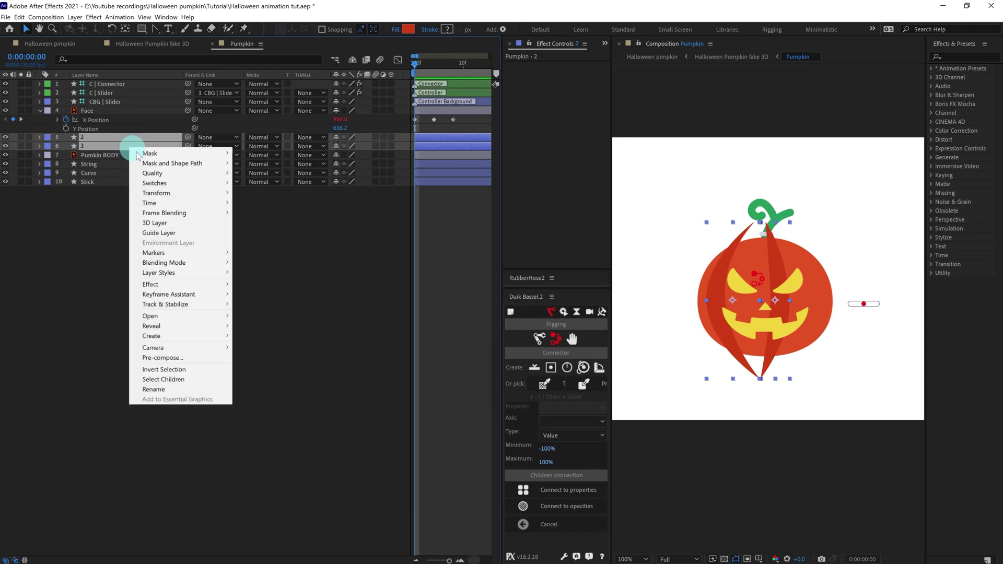
left_click(202, 358)
type("Lines")
key("Return")
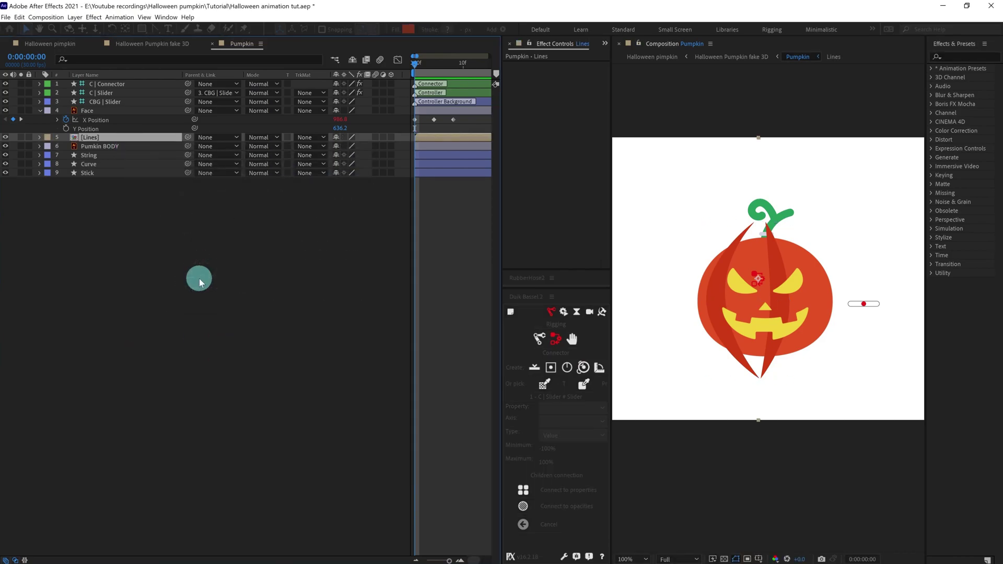
Step: Open the Lines composition and start Path keyframes at frame 0 for stripe layers 2 and 3
double_click(96, 137)
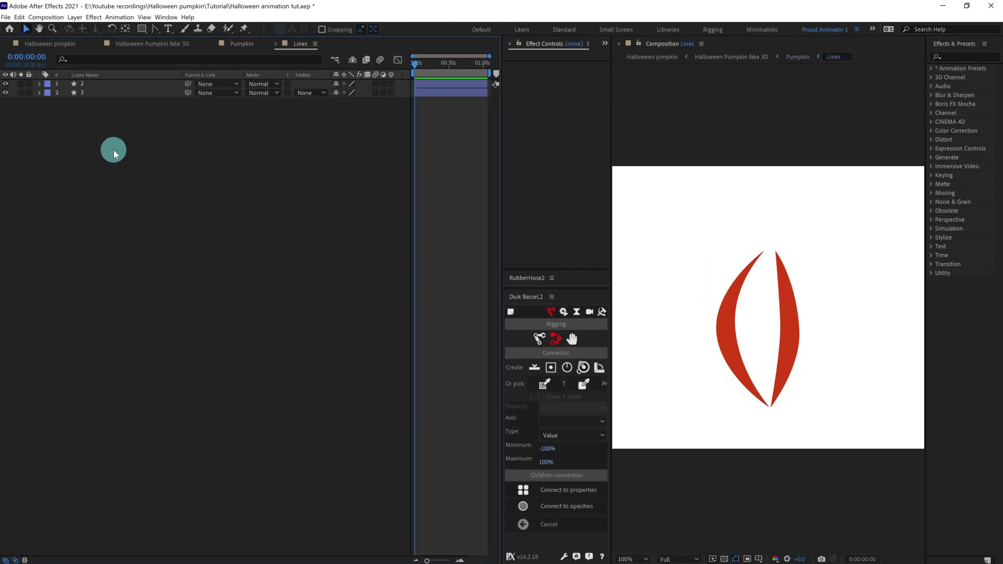
left_click(85, 84)
left_click(85, 93, "shift")
left_click(40, 93)
left_click(48, 94)
left_click(49, 93)
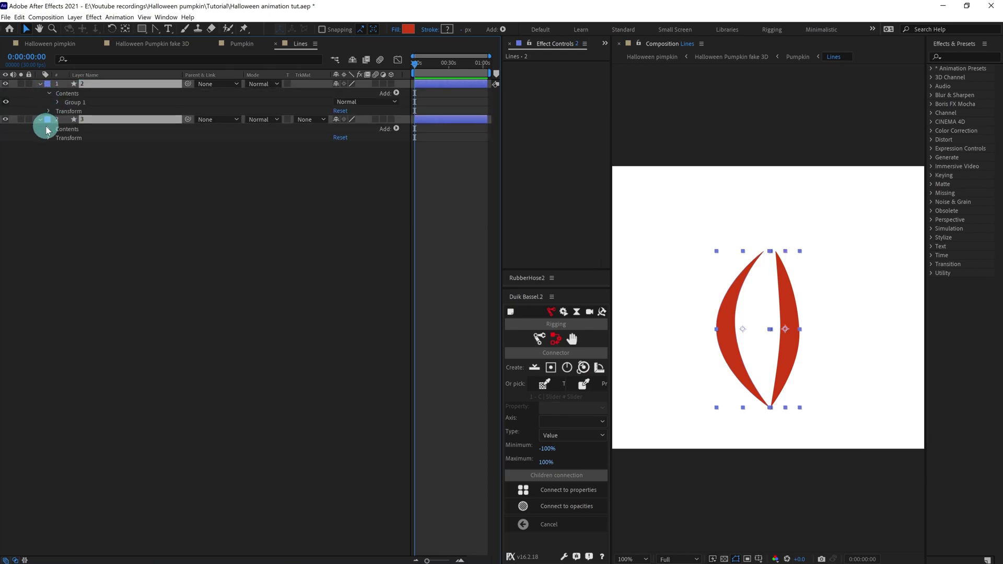
left_click(58, 138)
left_click(67, 147)
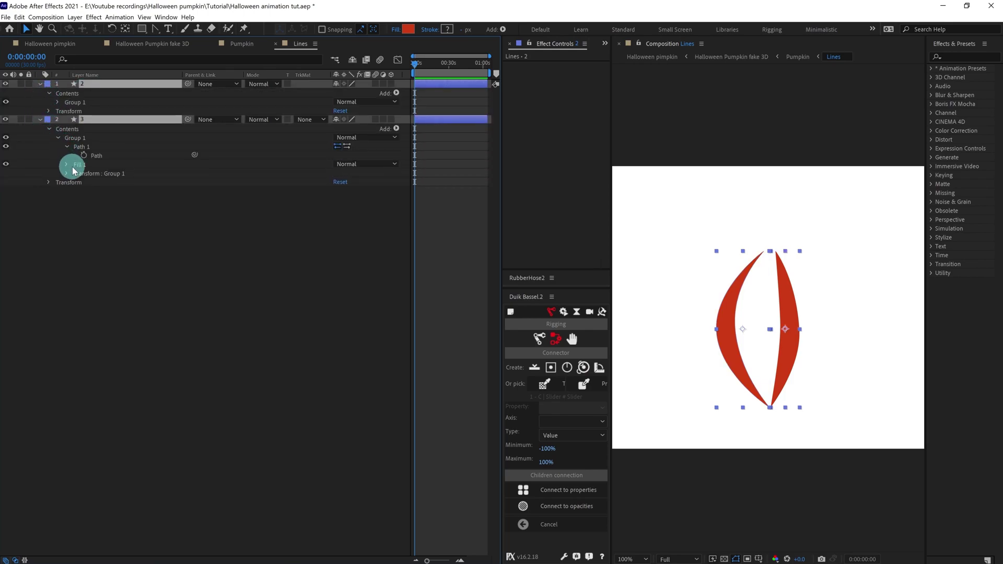
left_click(84, 155)
left_click(56, 102)
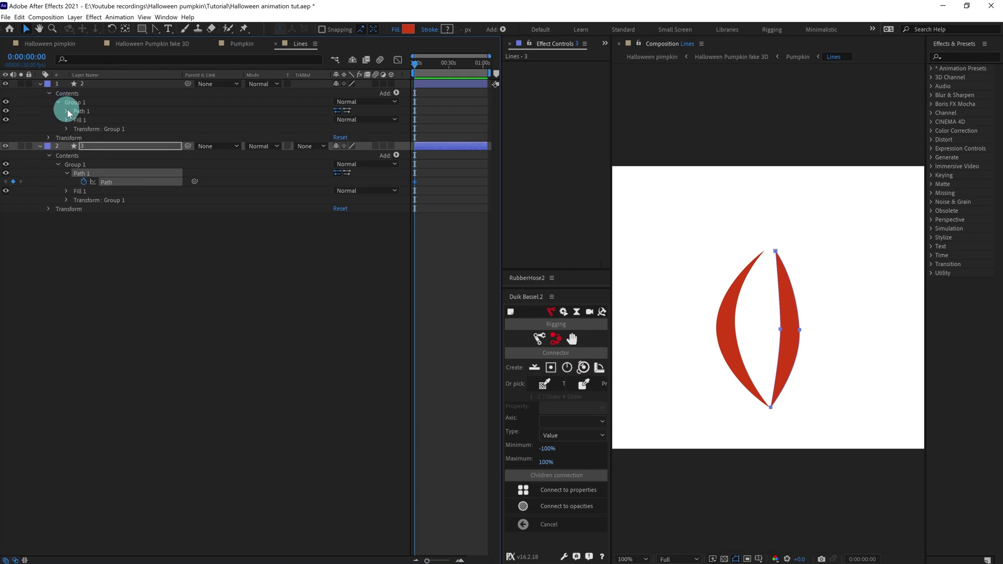
left_click(67, 111)
left_click(84, 119)
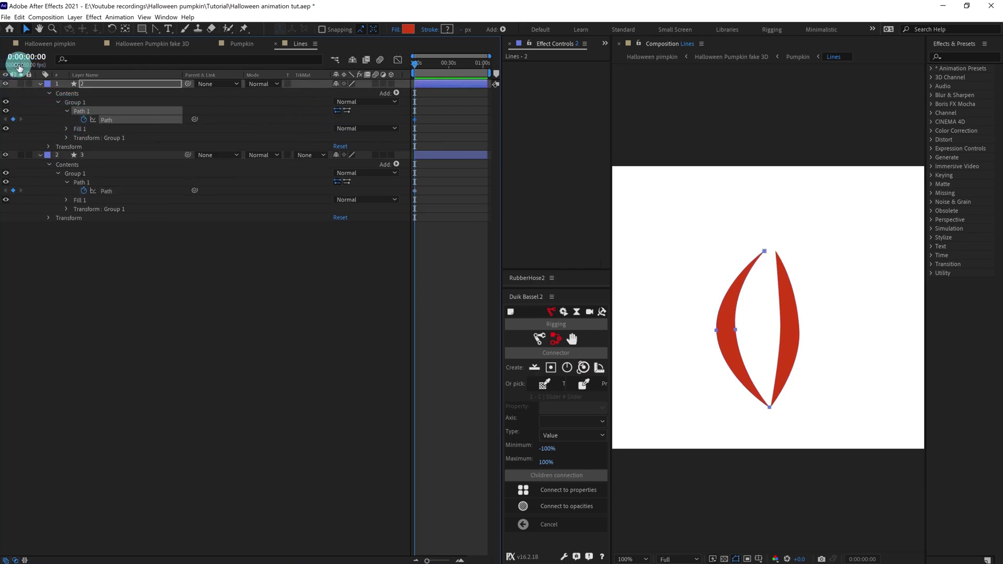
Step: Add Path keyframes for both stripe layers at frame 4
type("+4")
left_click(13, 120)
left_click(13, 191)
Step: Add Path keyframes for both stripe layers at frame 8
key("equal")
key("equal")
key("equal")
key("equal")
key("equal")
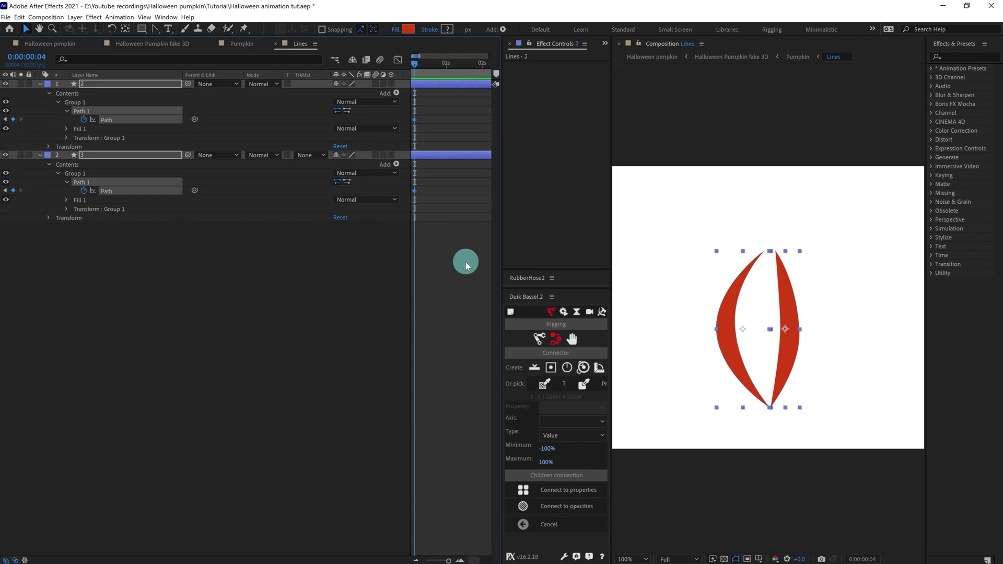
scroll(460, 270, "up", 2)
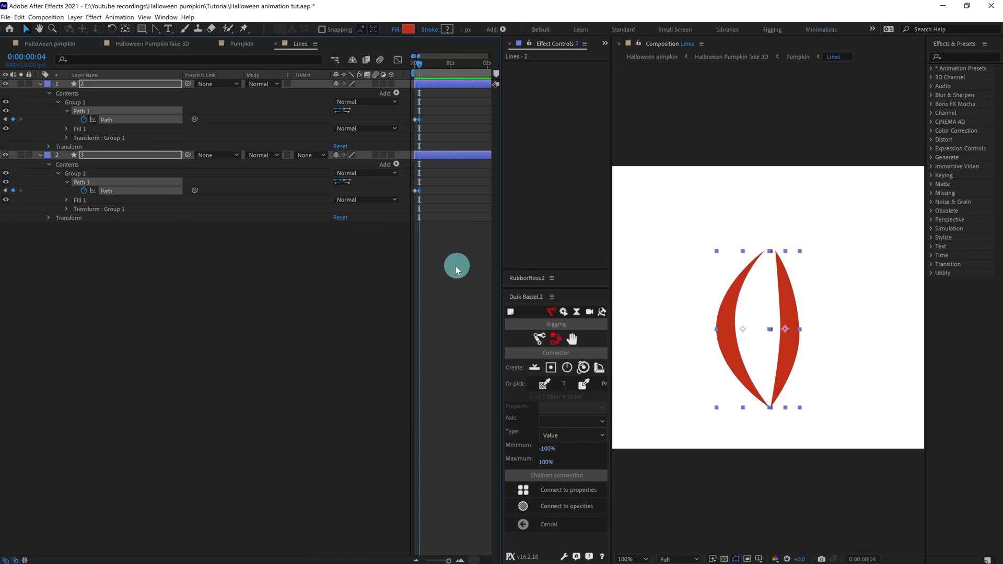
scroll(438, 266, "up", 2)
key("equal")
left_click_drag(438, 268, 483, 277)
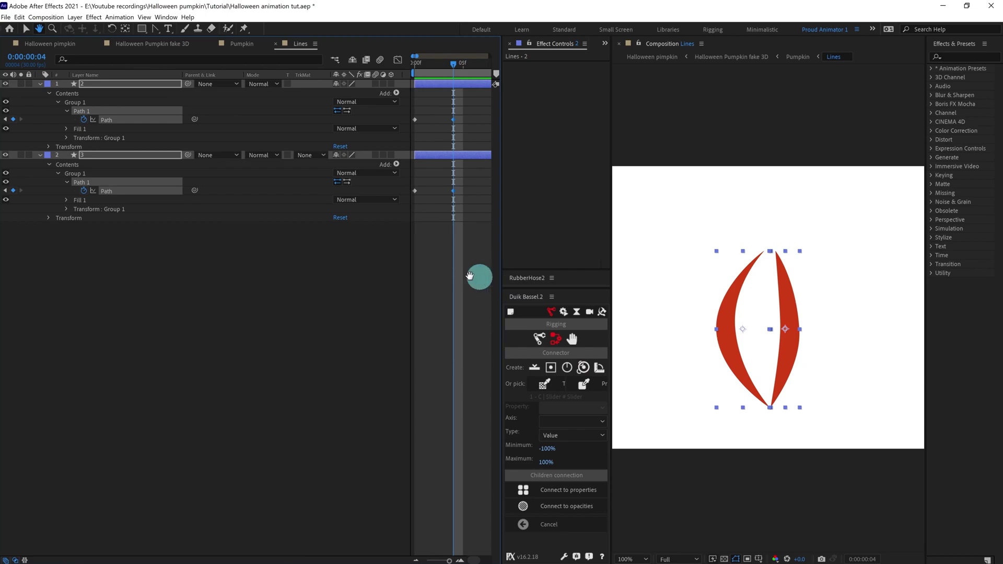
key("v")
key("Return")
scroll(455, 227, "down", 1)
left_click(13, 120)
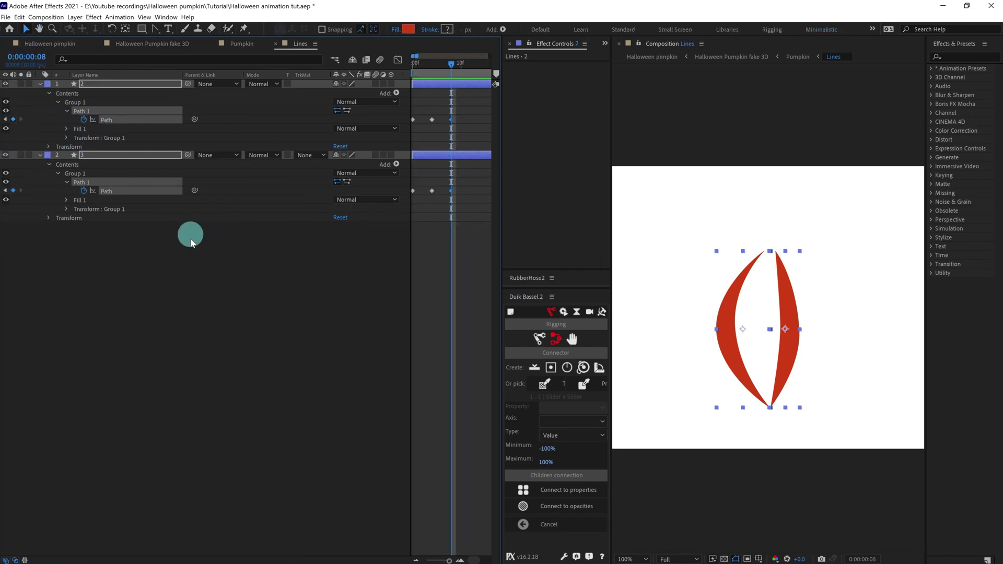
Step: Return to frame 0 and set the slider controller in the Pumpkin composition to -100%
key("Home")
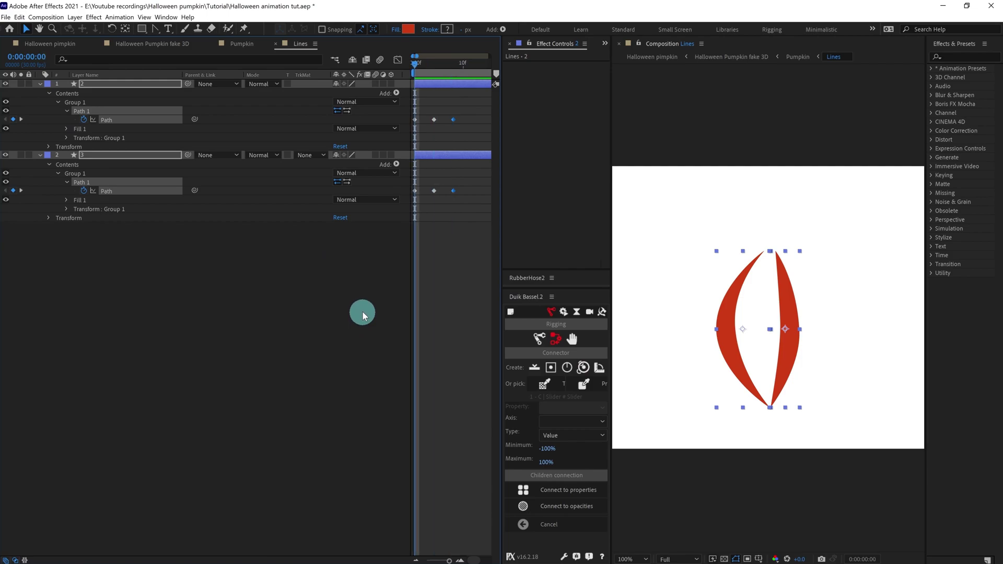
left_click(241, 44)
left_click(376, 237)
left_click(670, 208)
left_click_drag(864, 305, 842, 303)
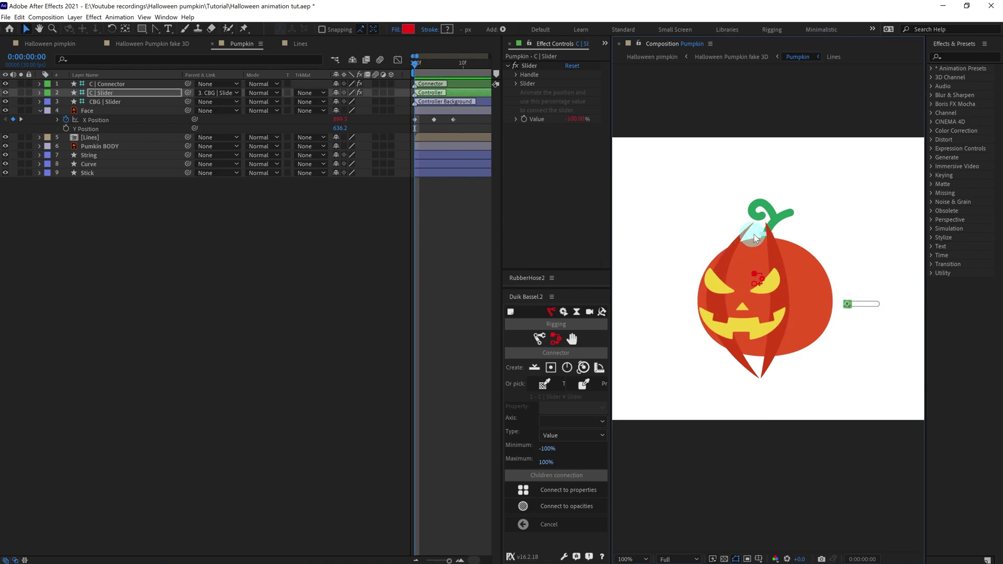
Step: In the Lines composition, reshape stripe layer 2's path at frame 0 so its middle bows further left
left_click(298, 44)
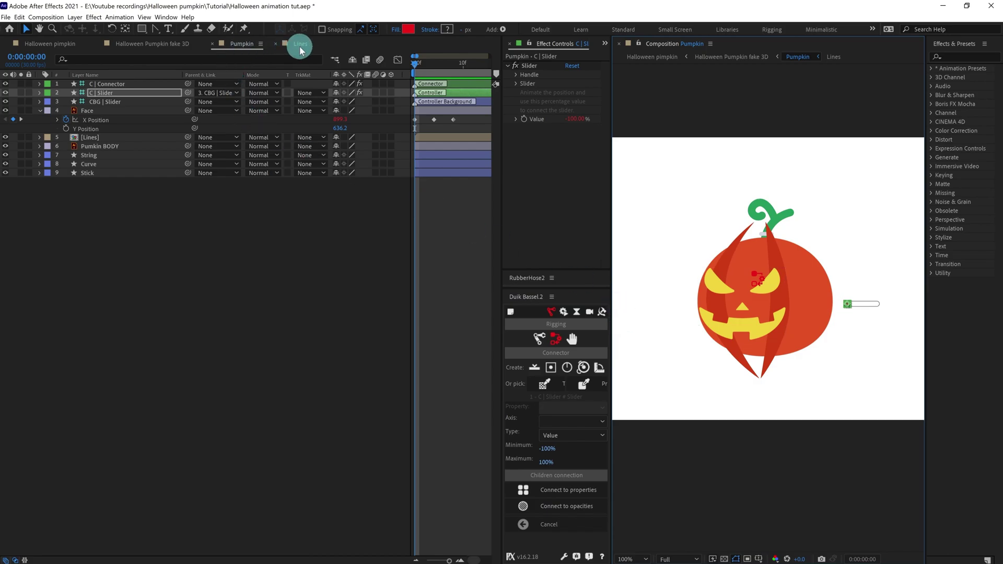
left_click(86, 108)
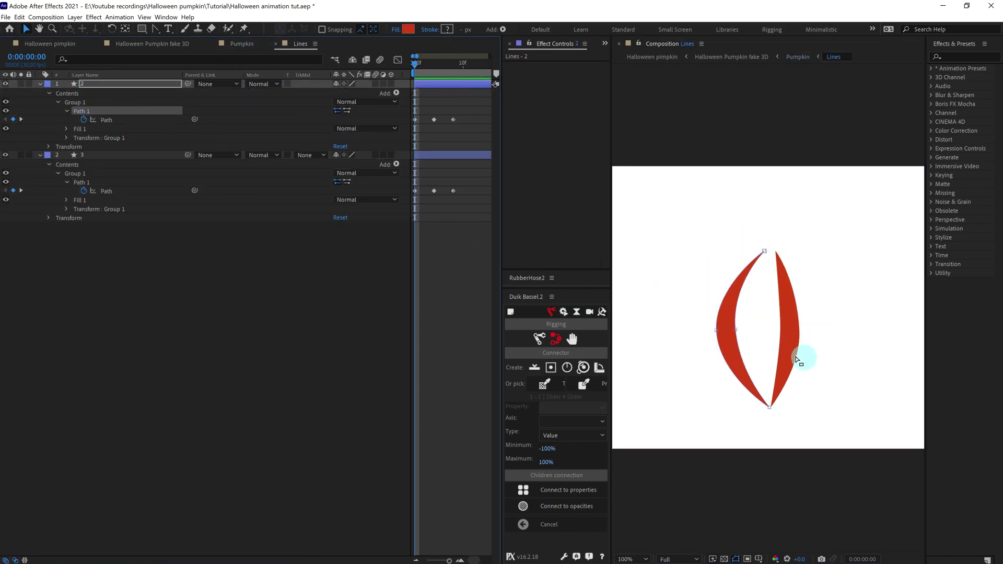
mouse_move(703, 320)
left_mouse_down()
mouse_move(738, 340)
mouse_move(713, 333)
left_mouse_up()
left_click_drag(690, 288, 706, 276)
left_click_drag(716, 373, 698, 383)
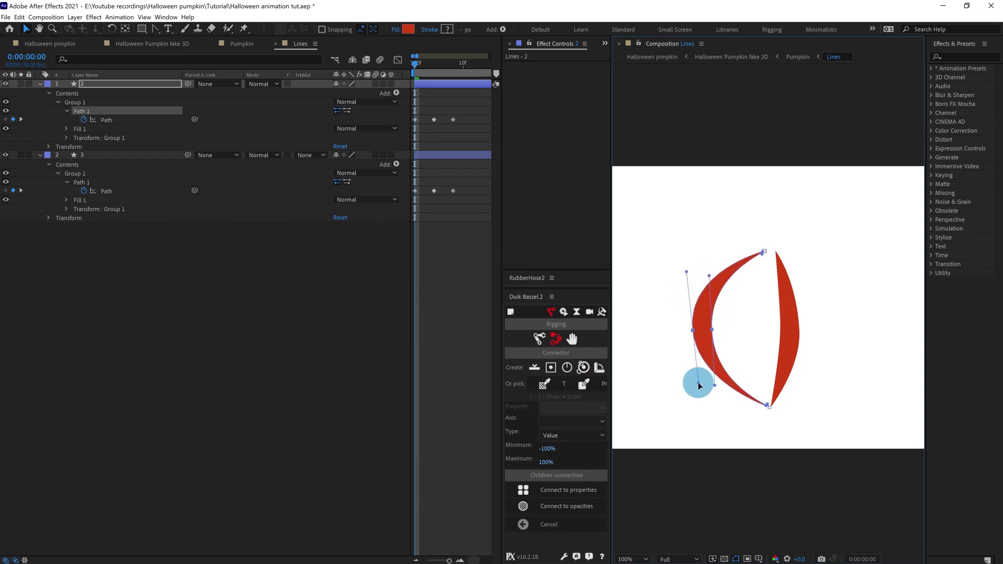
left_click(658, 307)
Step: Reshape stripe layer 3's path at frame 0 by pulling its middle left into a nearly straight, narrow stripe
left_click(83, 182)
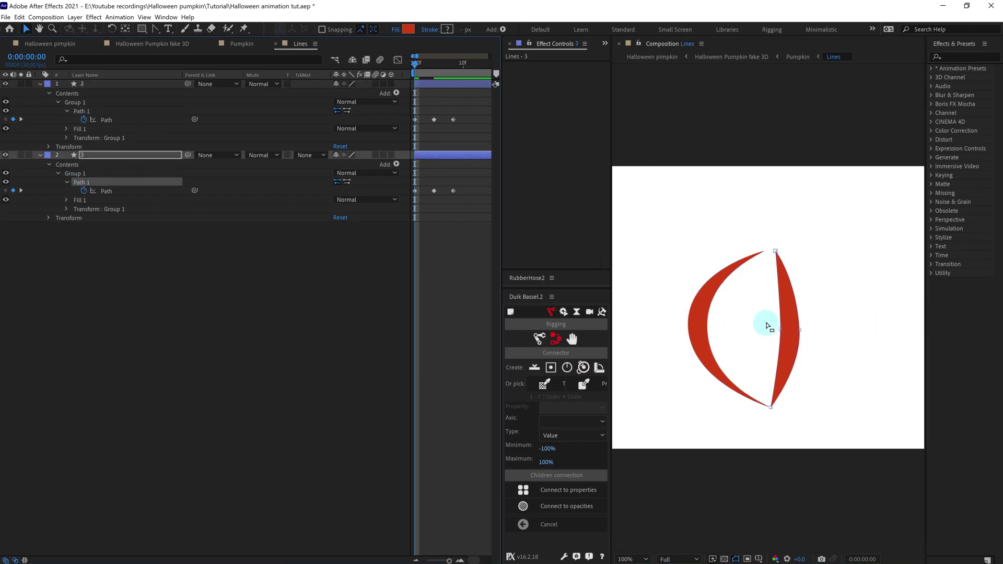
left_click_drag(799, 329, 782, 330)
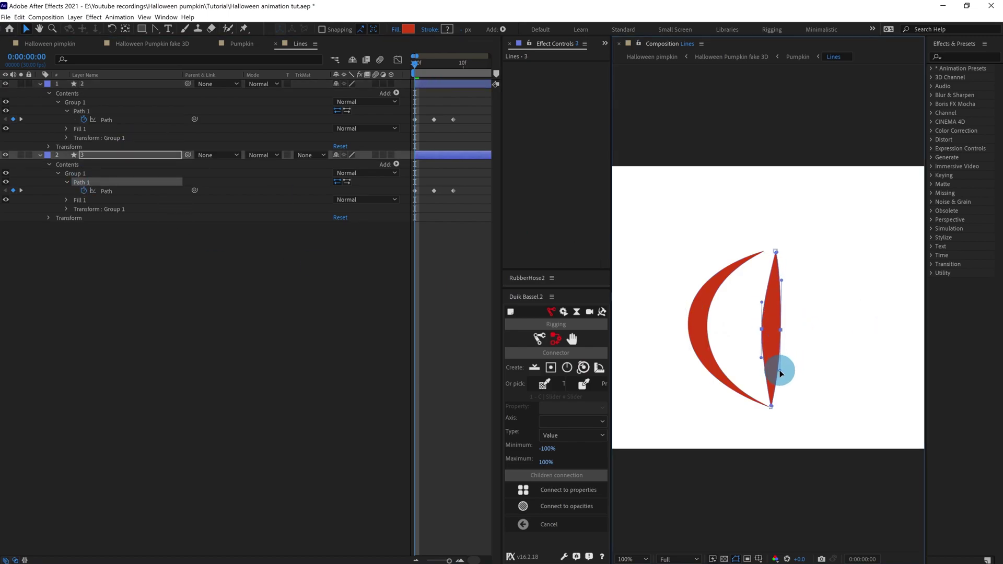
left_click(412, 299)
Step: At frame 8, straighten stripe layer 2's path toward the centre and bow stripe layer 3's path further right
key("k")
key("k")
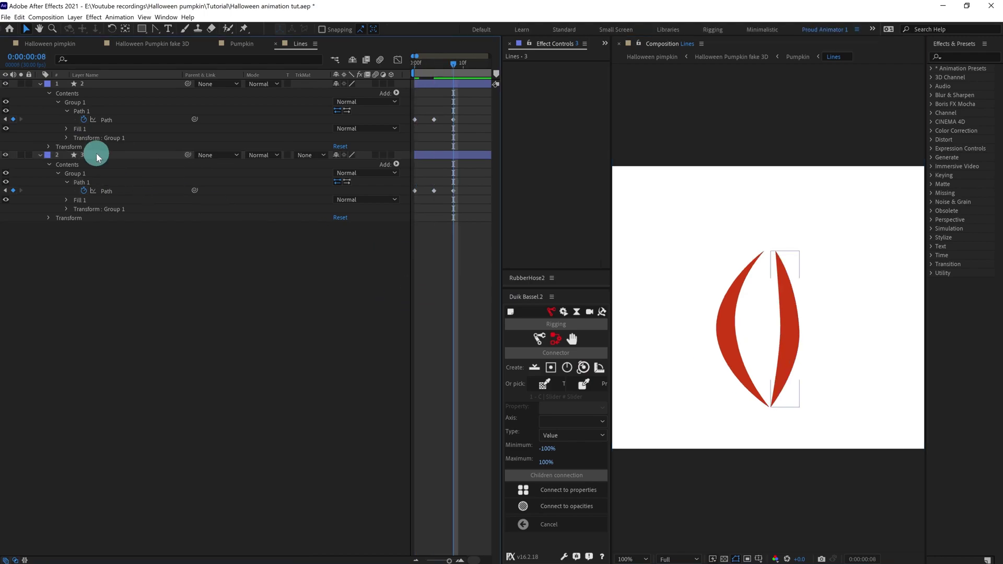
left_click(82, 113)
left_click_drag(698, 315, 807, 331)
left_click(81, 181)
left_click_drag(820, 280, 819, 268)
left_click_drag(826, 367, 826, 374)
Step: Enable time remapping on the Lines layer in the Pumpkin composition, with a Time Remap keyframe at frame 8
left_click(243, 44)
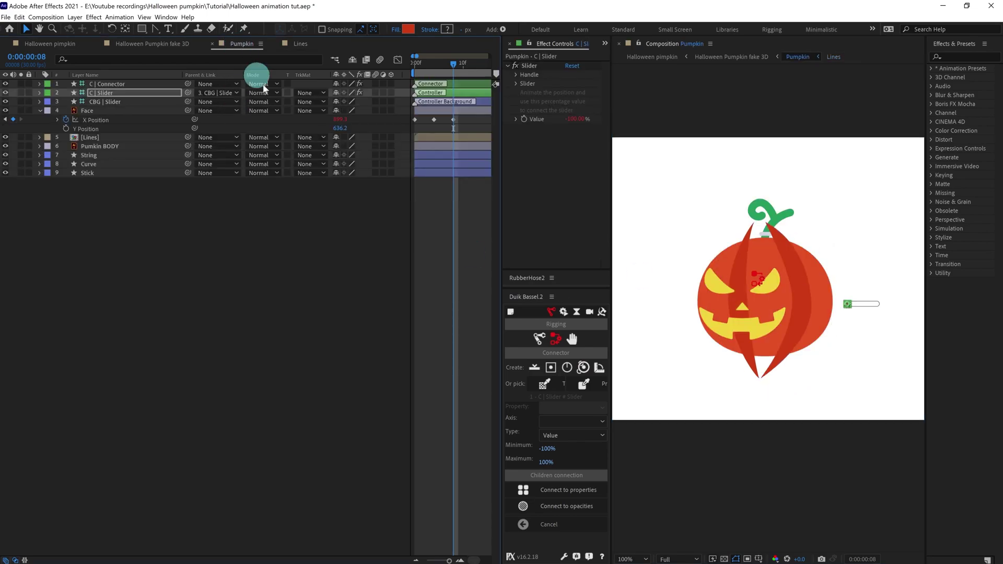
right_click(428, 140)
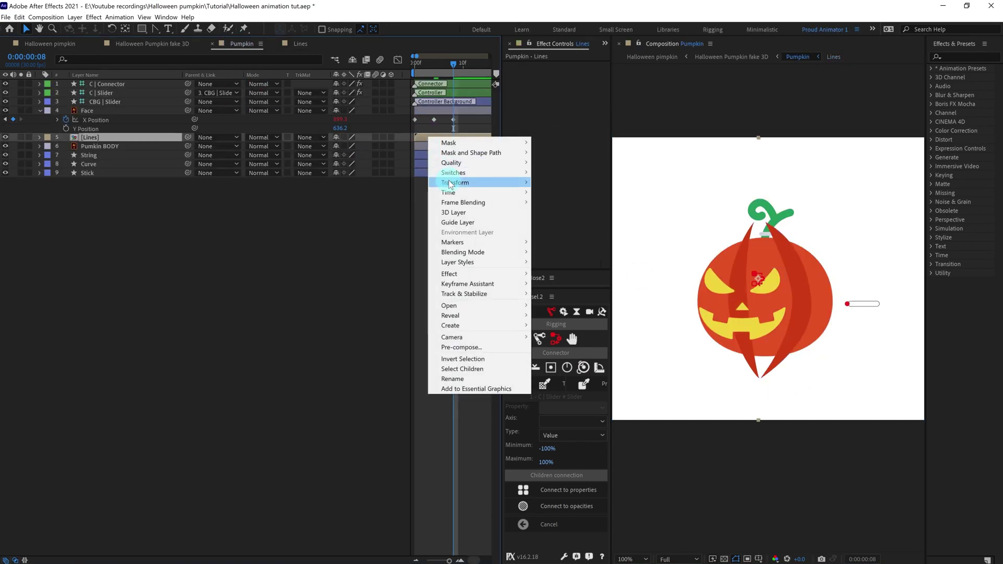
mouse_move(473, 192)
left_click(545, 193)
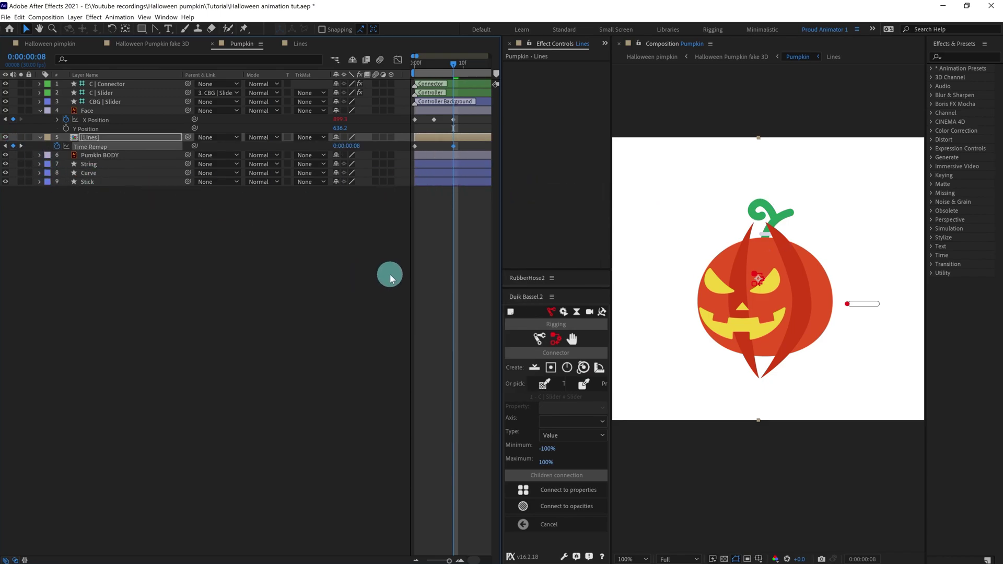
Step: Delete the Lines layer's Time Remap keyframe at the composition end and add one at frame 4
key(";")
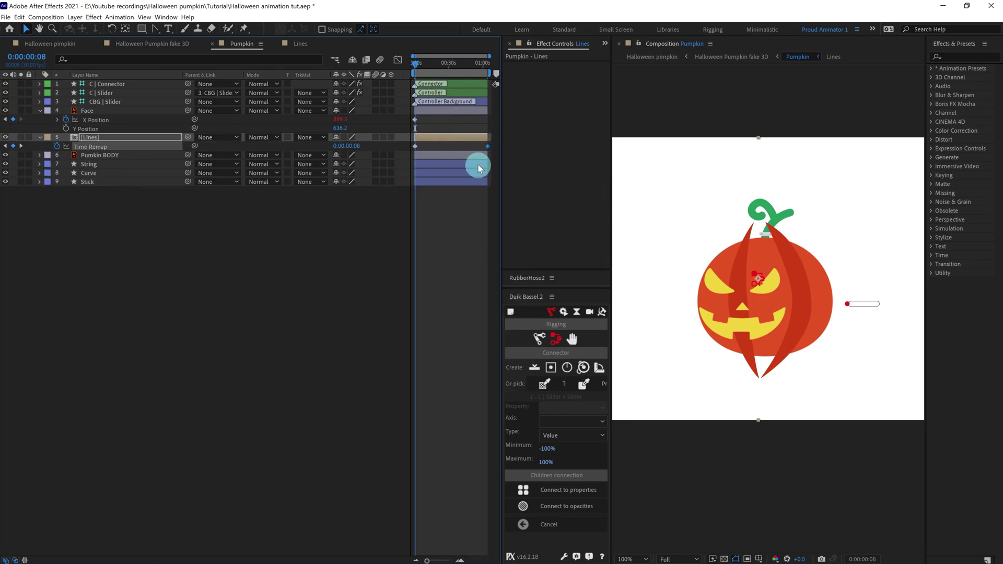
key("Delete")
key("=")
key("=")
key("=")
key("=")
key("=")
key("=")
key("space")
key("j")
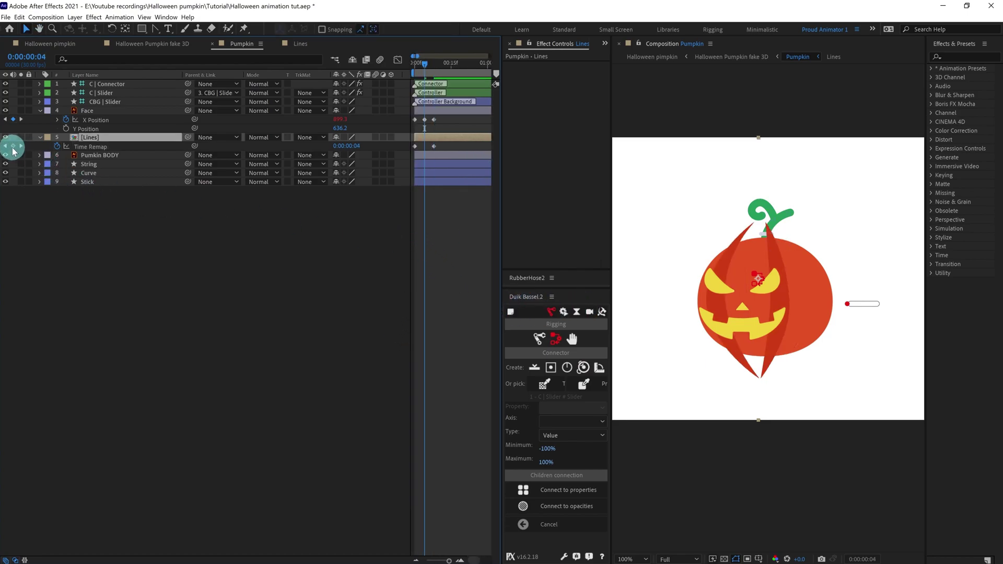
left_click(13, 146)
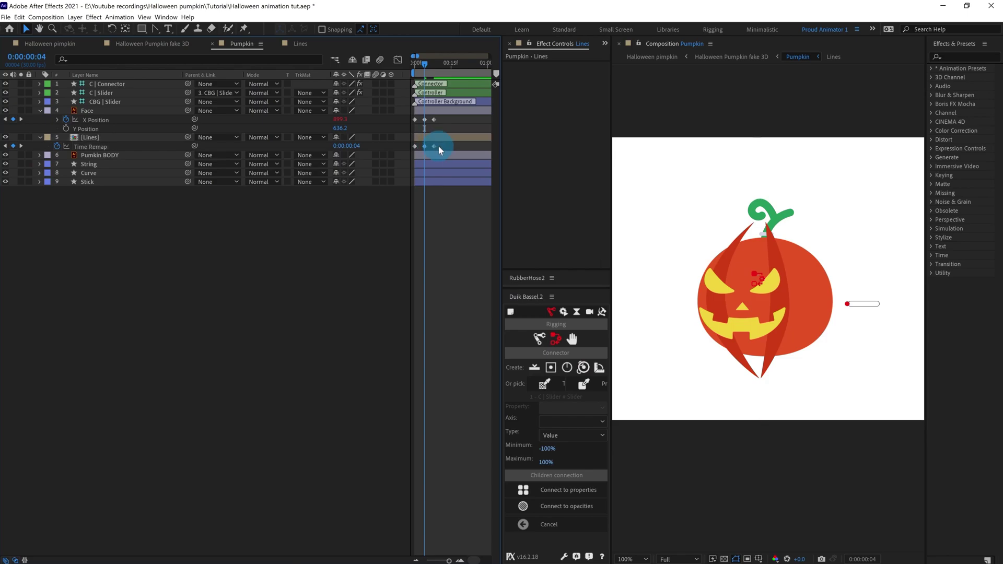
Step: Connect the Lines layer's three Time Remap keyframes to the Duik slider and test the turn by moving the slider controller
left_click_drag(440, 144, 404, 156)
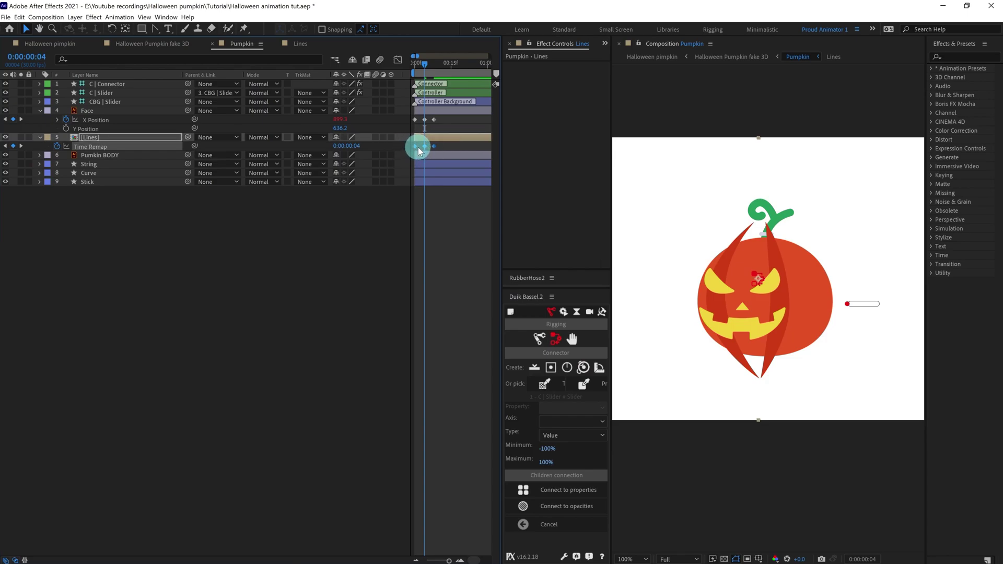
left_click(547, 491)
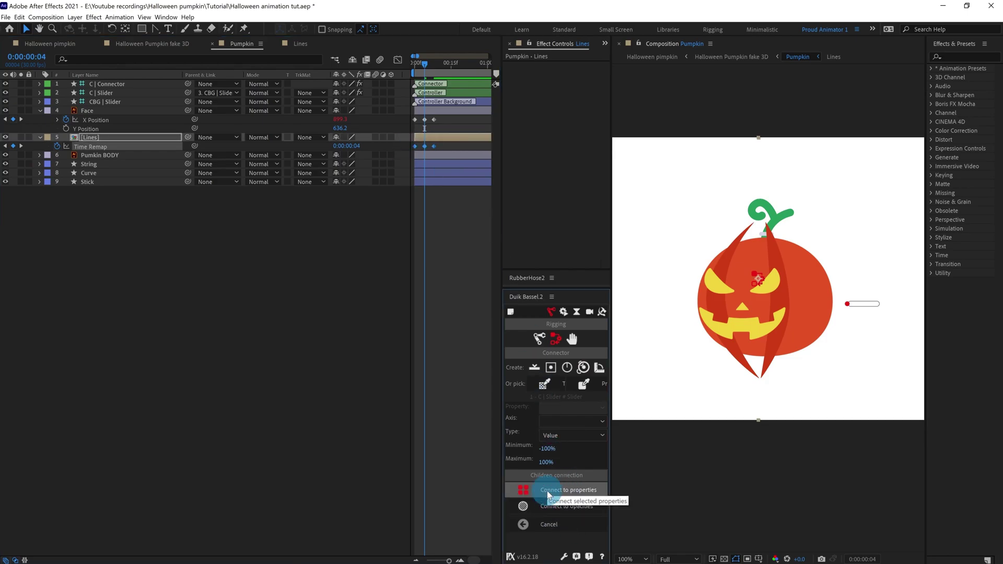
left_click(412, 324)
left_click(889, 337)
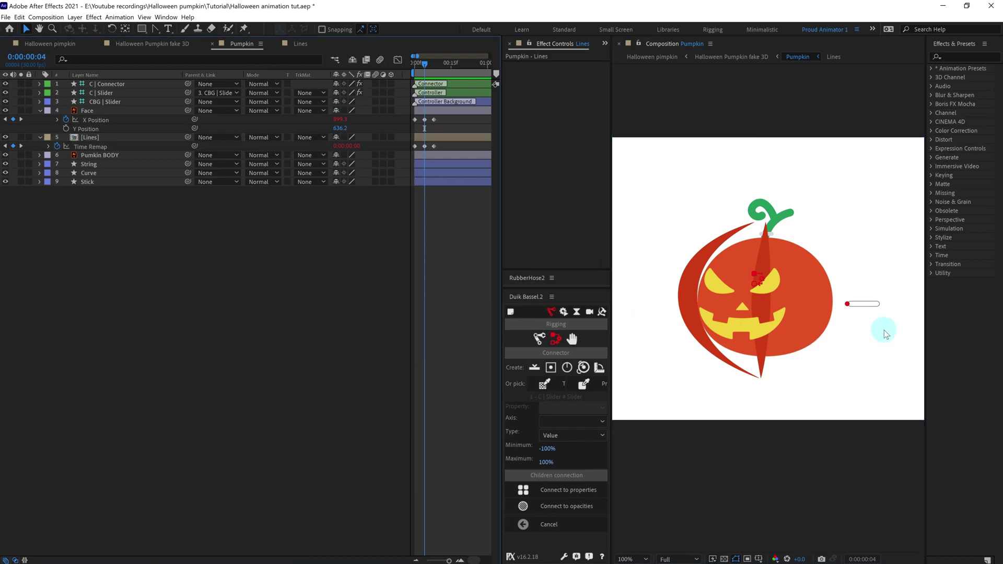
mouse_move(846, 307)
left_mouse_down()
mouse_move(888, 306)
mouse_move(836, 303)
mouse_move(888, 300)
mouse_move(855, 302)
left_mouse_up()
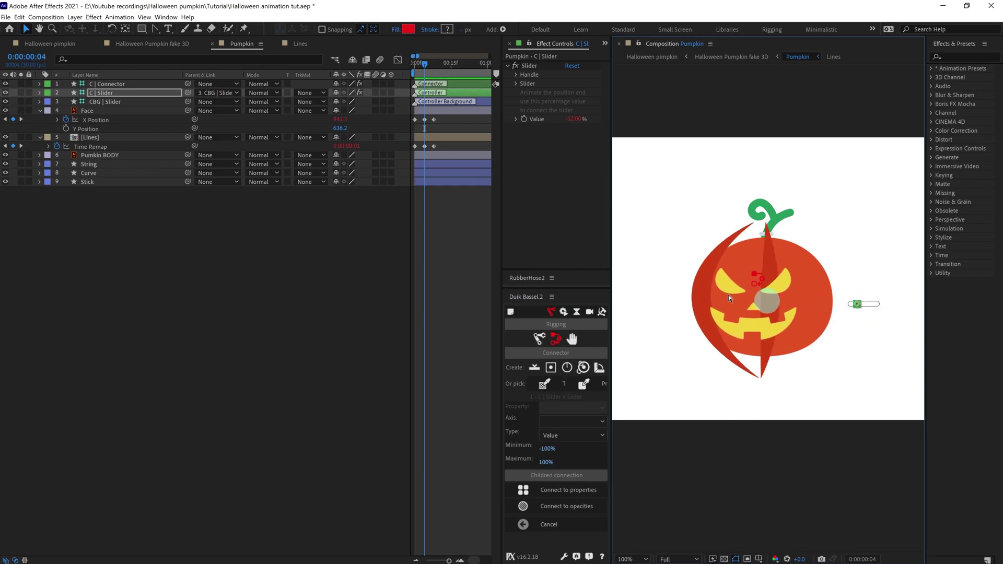
Step: Duplicate the Pumkin BODY layer, place the copy above Lines, and use it as the Lines layer's alpha matte
left_click(121, 137)
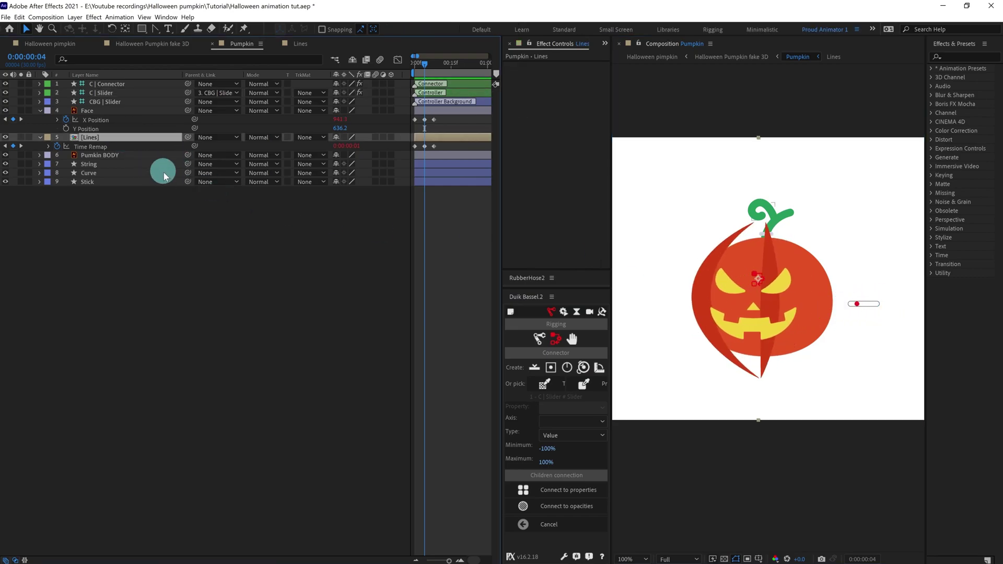
left_click(113, 156)
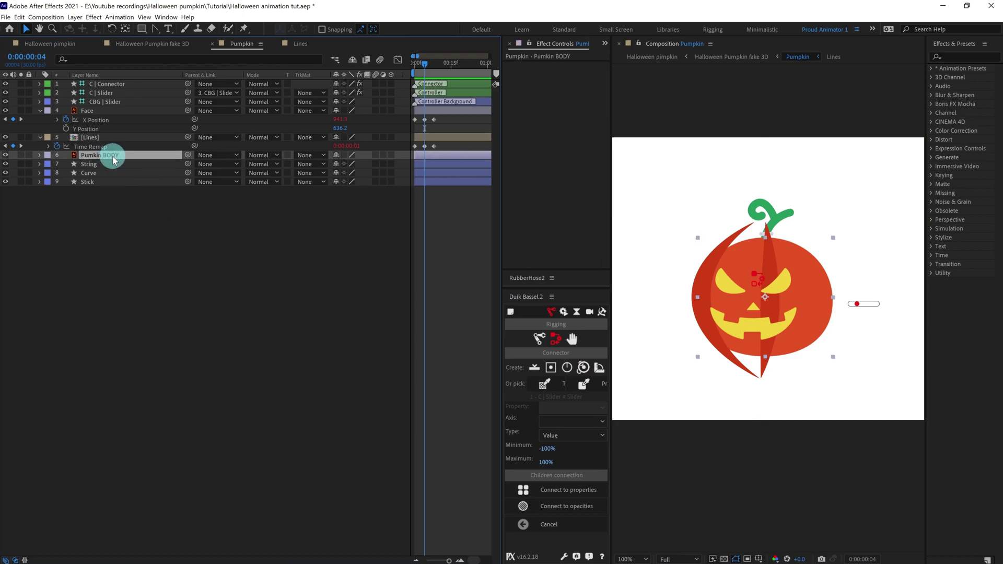
key("ctrl+d")
mouse_move(113, 156)
left_mouse_down()
mouse_move(118, 135)
mouse_move(117, 144)
left_mouse_up()
left_click(123, 146)
left_click(305, 146)
left_click(324, 169)
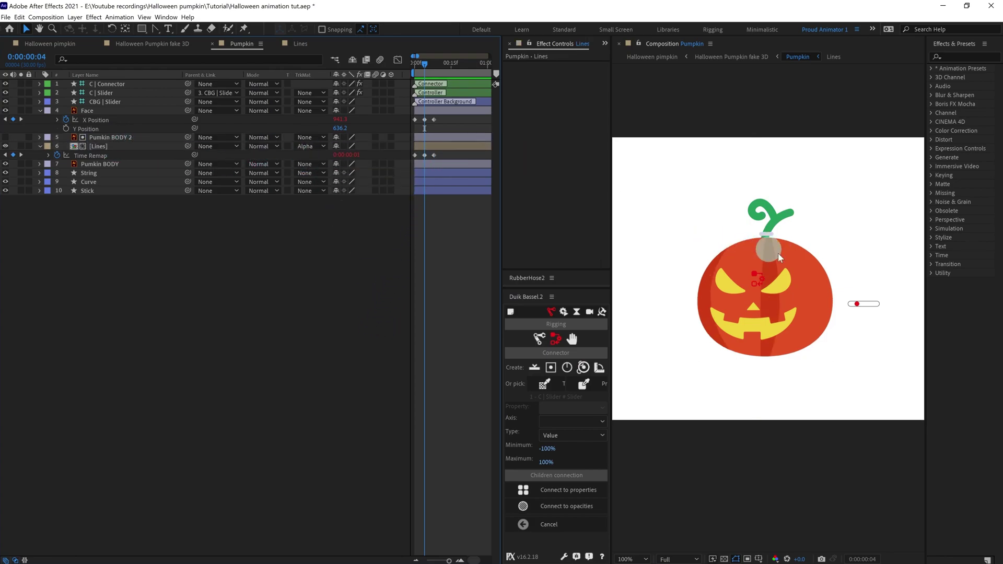
mouse_move(856, 304)
left_mouse_down()
mouse_move(885, 304)
mouse_move(850, 303)
mouse_move(867, 304)
left_mouse_up()
Step: Expand the Curve layer's contents and start Path keyframes at frame 0
left_click(89, 191)
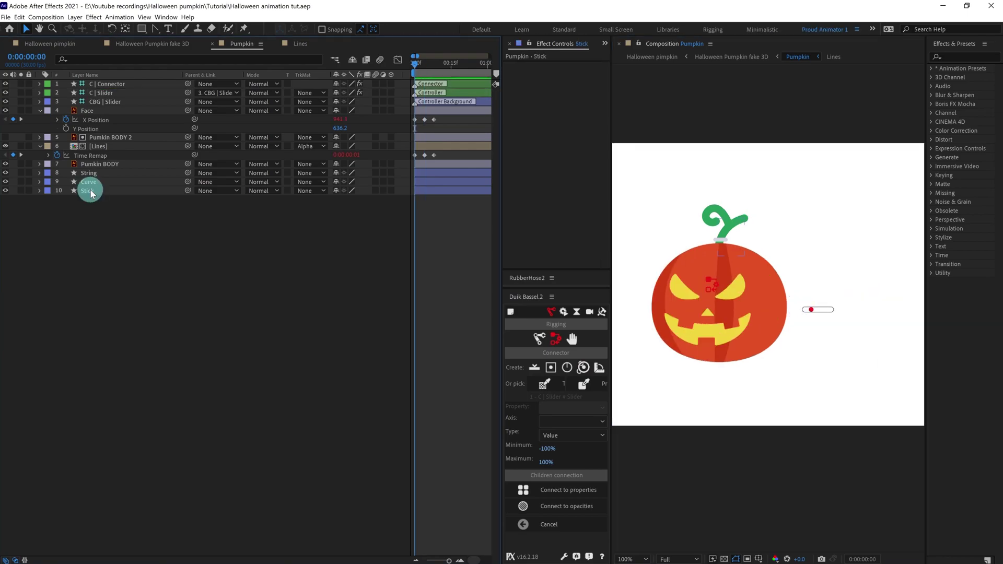
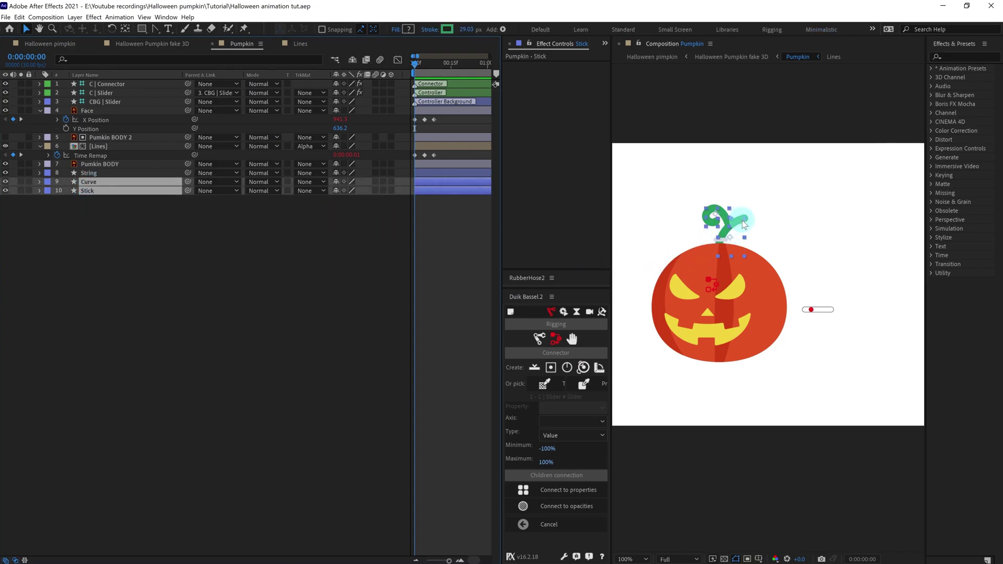
left_click(40, 191)
left_click(49, 191)
left_click(57, 200)
left_click(66, 209)
left_click(84, 217)
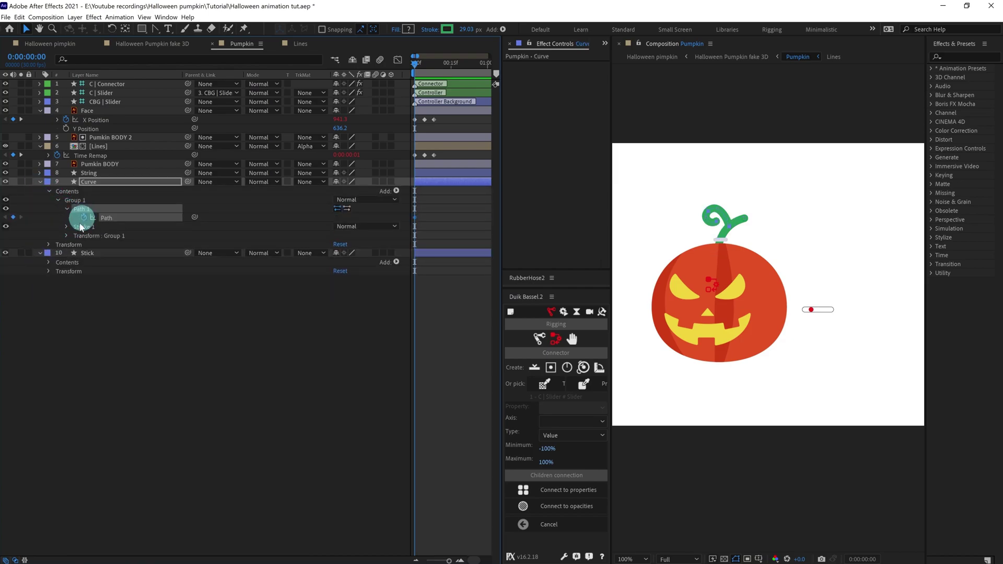
Step: Expand the Stick layer's contents and start Path keyframes at frame 0
left_click(49, 262)
left_click(59, 272)
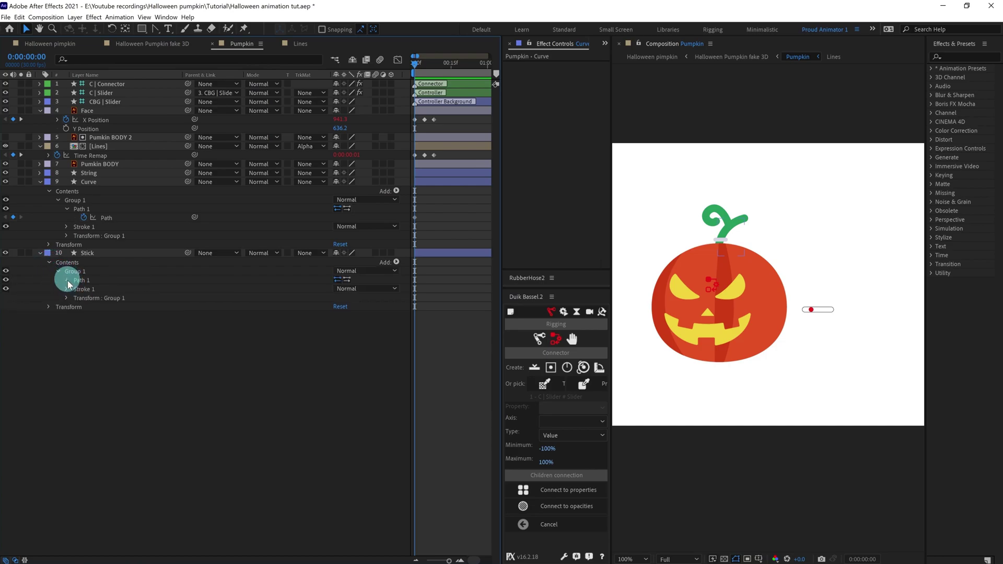
left_click(67, 280)
left_click(83, 288)
Step: Add Path keyframes for the Stick and Curve layers at frames 4 and 8
key("k")
left_click(13, 288)
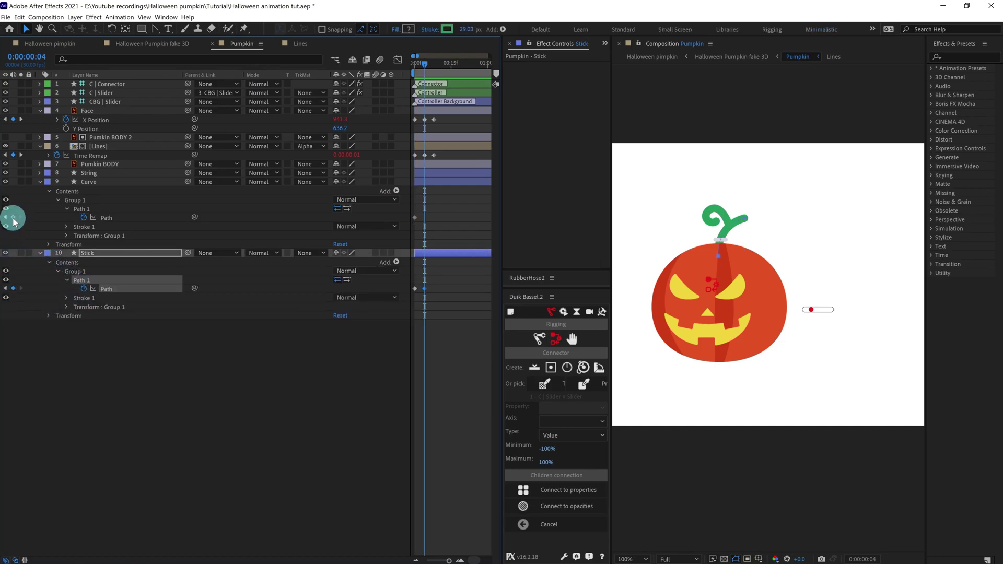
left_click(13, 218)
key("k")
left_click(13, 217)
left_click(13, 288)
Step: At frame 0, squeeze the Curve layer's path horizontally into a narrow loop
key("j")
key("j")
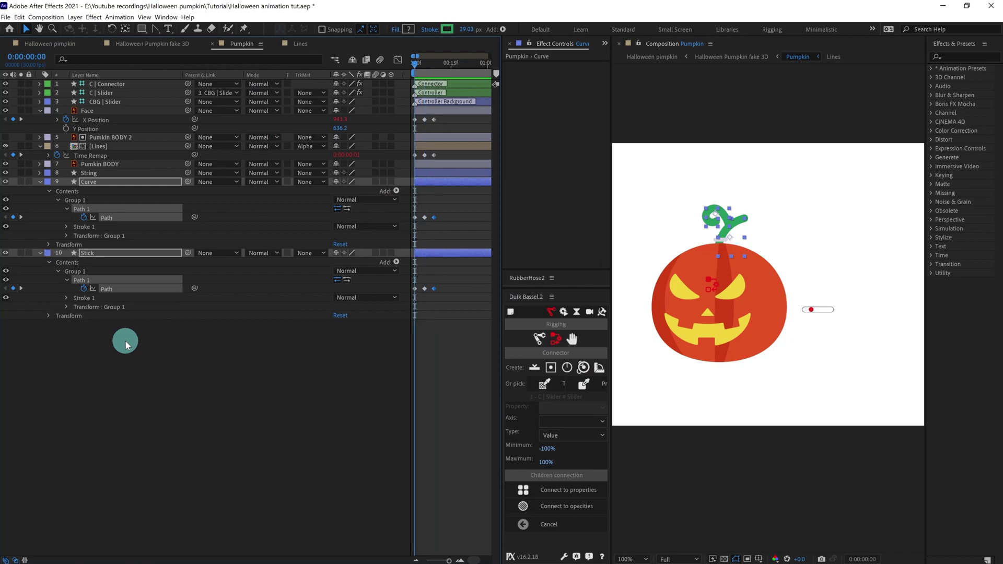
left_click(93, 208)
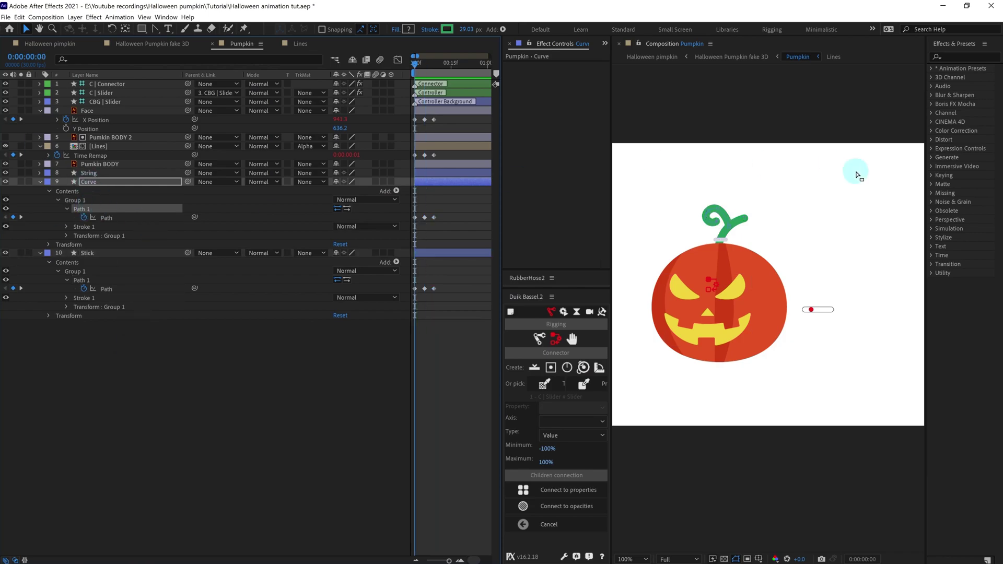
scroll(797, 185, "up", 1)
left_click_drag(762, 167, 788, 227)
double_click(715, 204)
left_click_drag(666, 182, 696, 189)
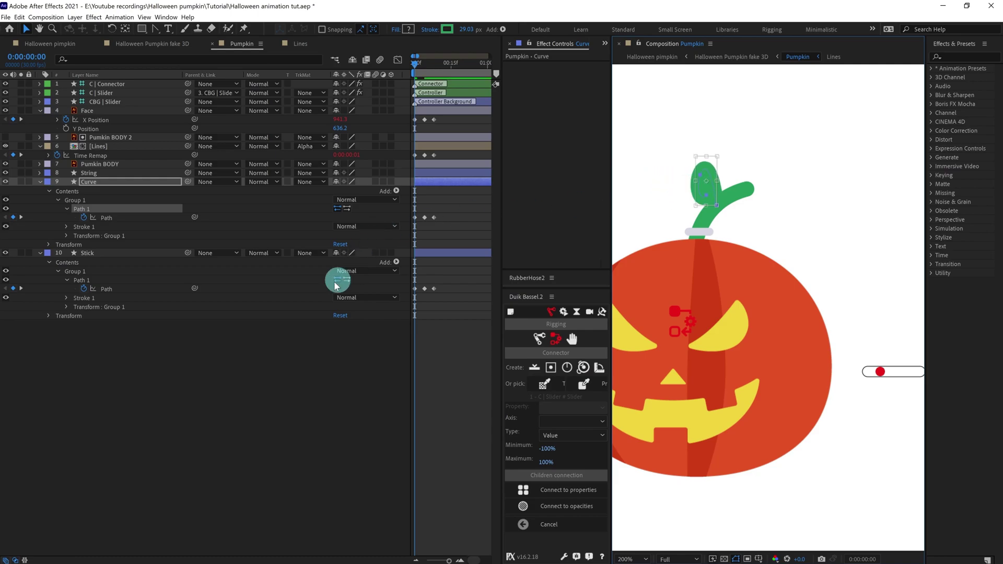
Step: At frame 0, narrow the Stick layer's path to about half its width from its right side
left_click(97, 280)
left_click(748, 191)
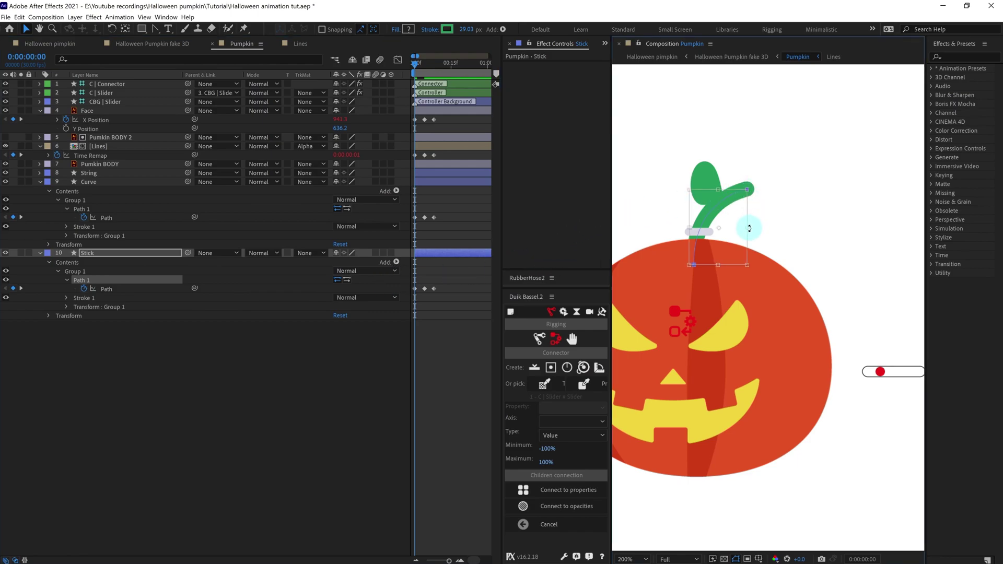
left_click_drag(747, 228, 716, 224)
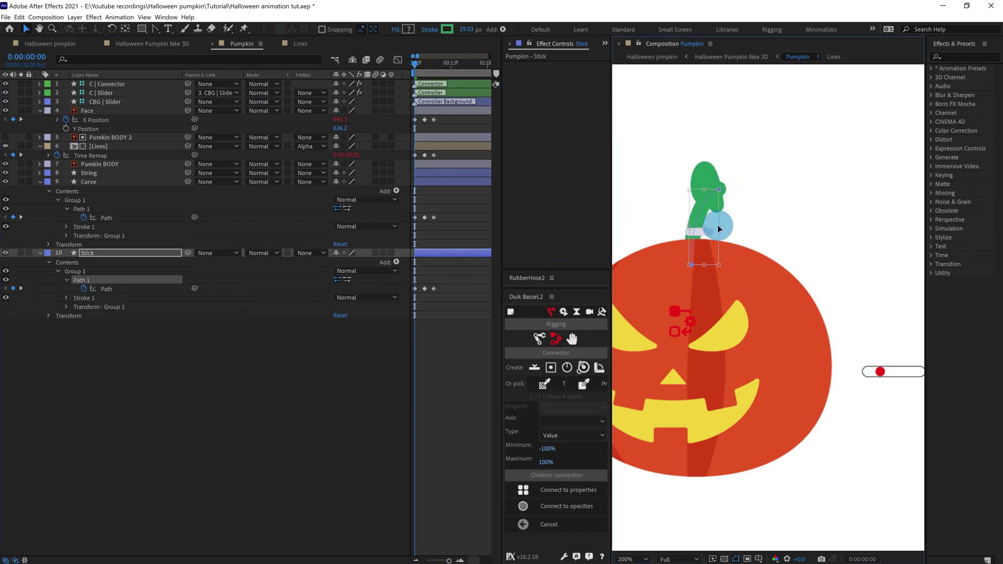
Step: Adjust the Stick path's curve handle at frame 0 to bring the stem's bend further right
left_click(100, 210)
scroll(718, 204, "up", 2)
left_click(99, 280)
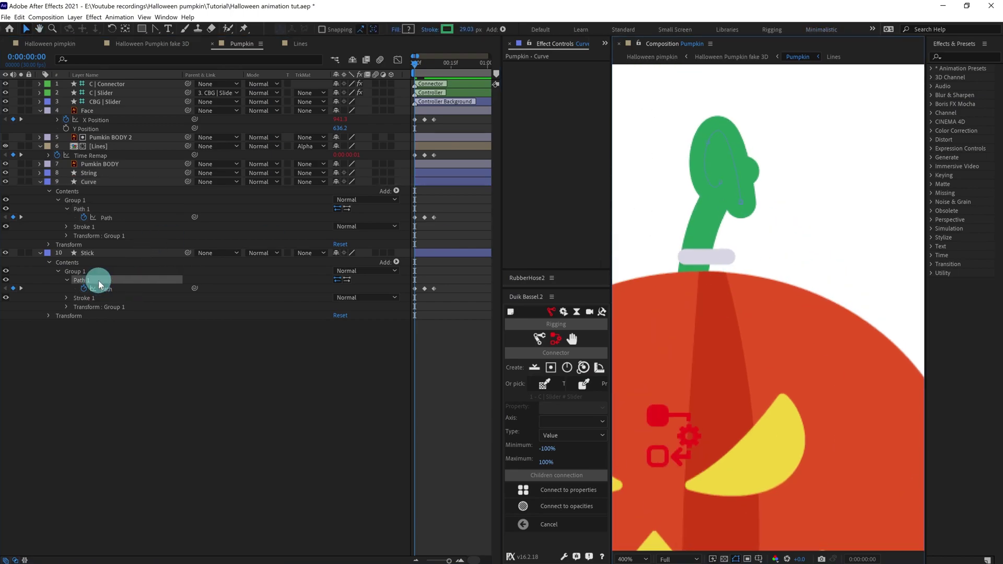
left_click(694, 316)
left_click_drag(695, 197, 711, 194)
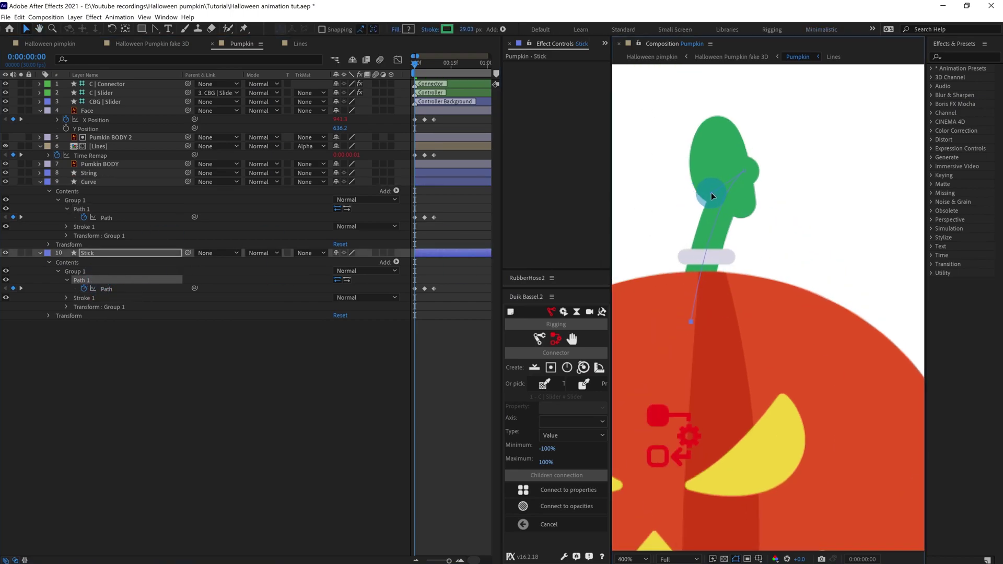
Step: Shift the Curve layer's path slightly left, away from the stick's tip
left_click(106, 217)
double_click(741, 203)
mouse_move(729, 188)
left_mouse_down()
mouse_move(701, 184)
mouse_move(711, 187)
left_mouse_up()
scroll(710, 187, "down", 1)
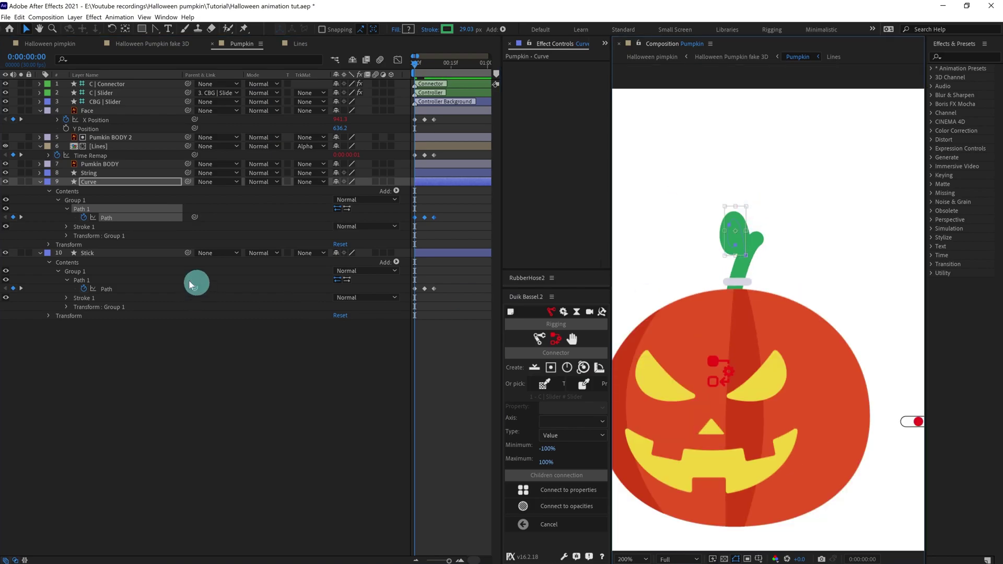
Step: Reshape the upper part of the Stick path at frame 0 into a straighter, more upright branch
left_click(98, 279)
scroll(764, 251, "up", 1)
left_click_drag(745, 170, 720, 191)
scroll(767, 212, "down", 2)
scroll(768, 213, "up", 1)
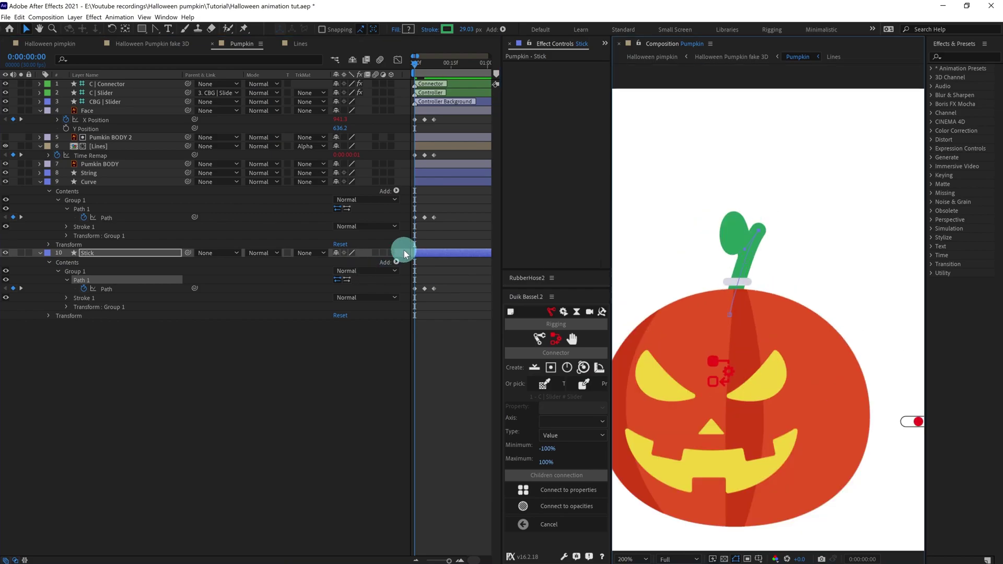
Step: Copy the frame 0 path keyframes of the Curve and Stick layers onto the playhead at frame 8
key("k")
key("k")
left_click_drag(419, 212, 408, 223)
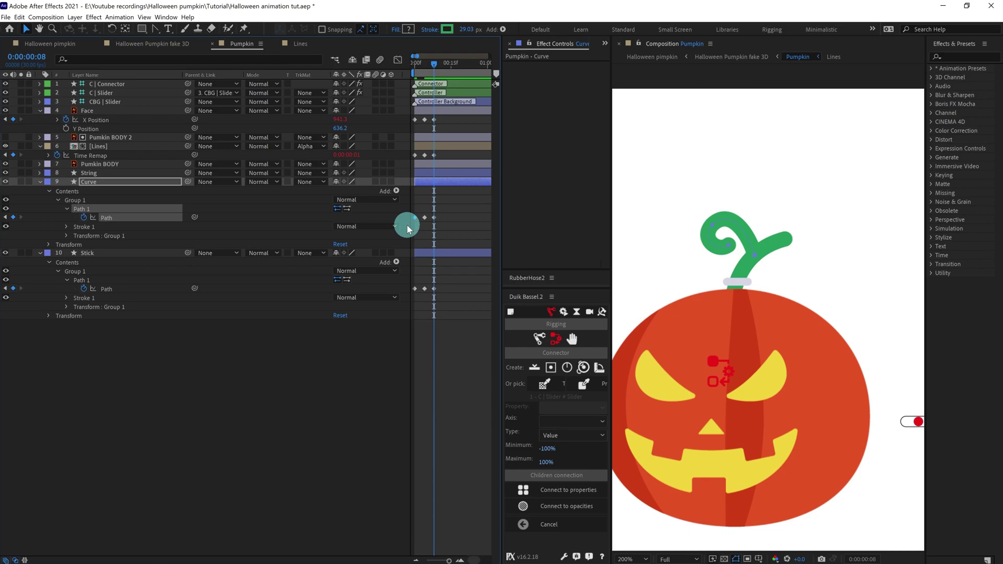
key("ctrl+v")
left_click_drag(419, 284, 408, 296)
key("ctrl+c")
key("ctrl+v")
Step: Connect all path keyframes of the Curve and Stick layers to the Duik slider connector
left_click(427, 219)
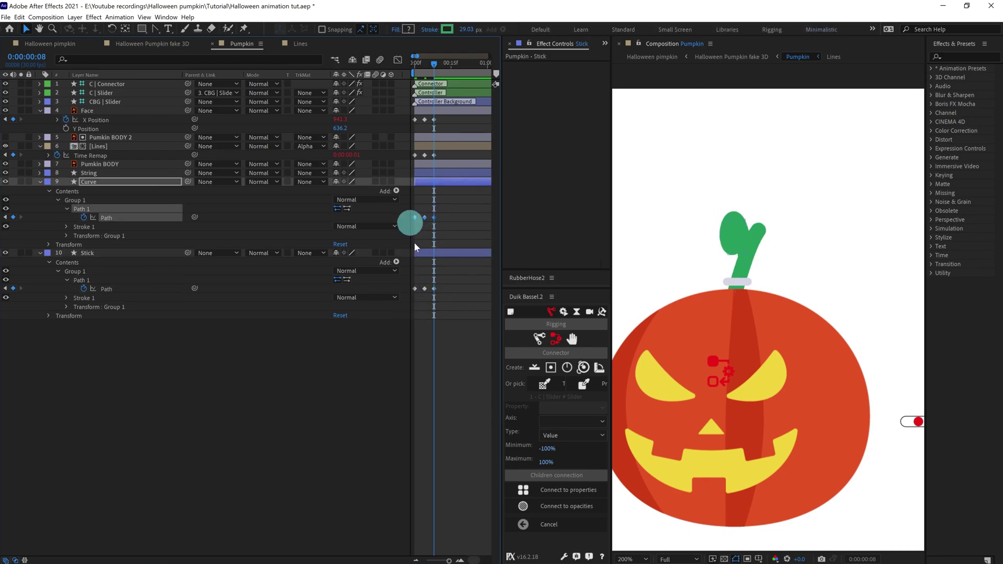
left_click(434, 288, "shift")
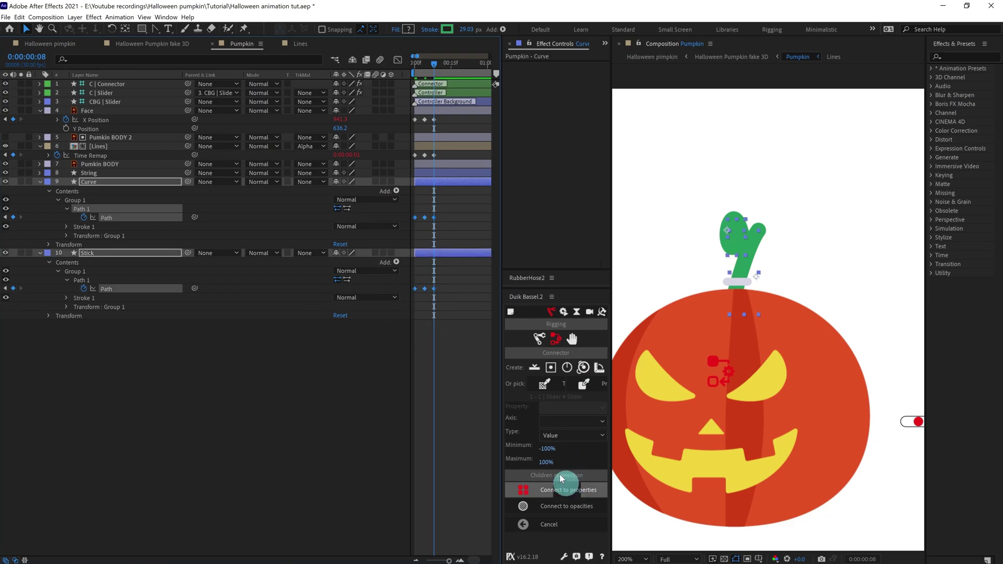
left_click(550, 493)
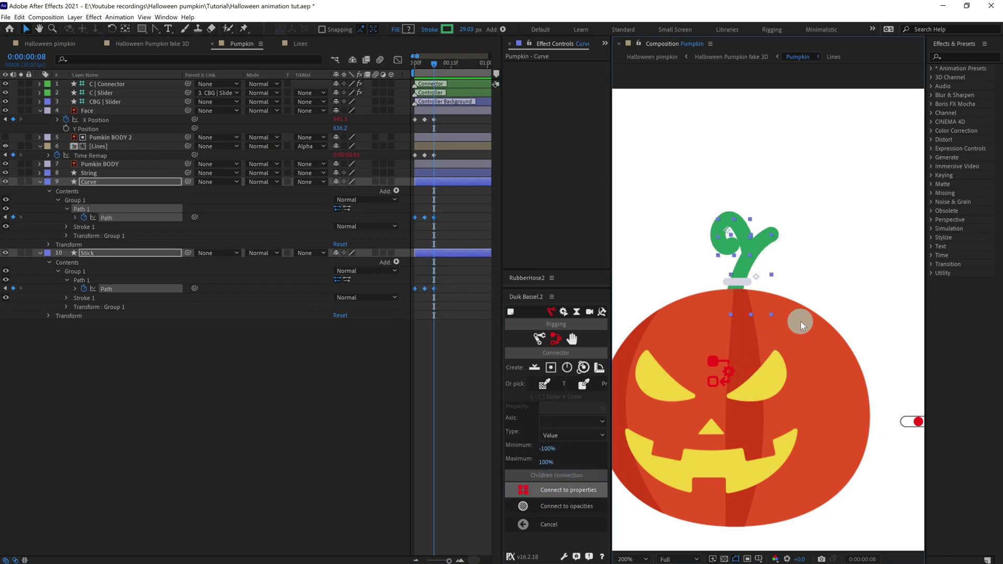
Step: Move the C | Slider controller to the left beyond its track to check the stem and face turn
key("comma")
left_click_drag(850, 318, 792, 282)
scroll(779, 336, "up", 1)
scroll(750, 302, "down", 1)
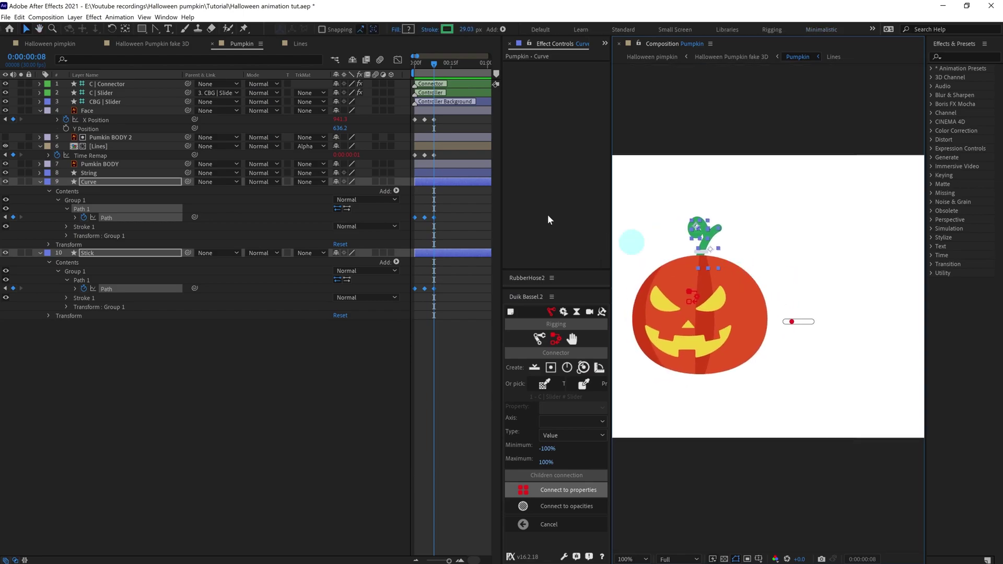
left_click(111, 95)
left_click_drag(790, 320, 769, 322)
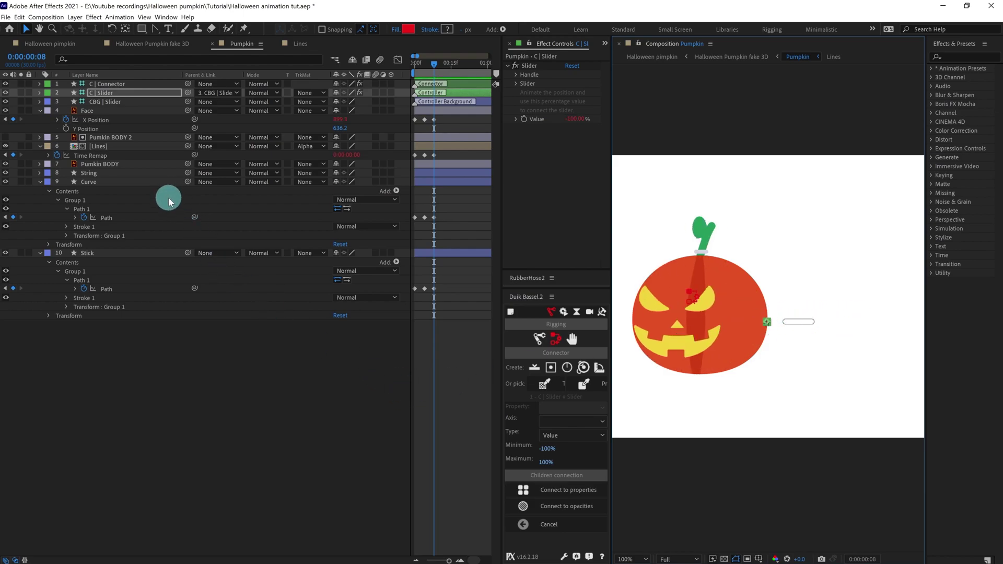
Step: Set the C | Slider controller's X position to 0 and save the project
key("p")
left_click(342, 102)
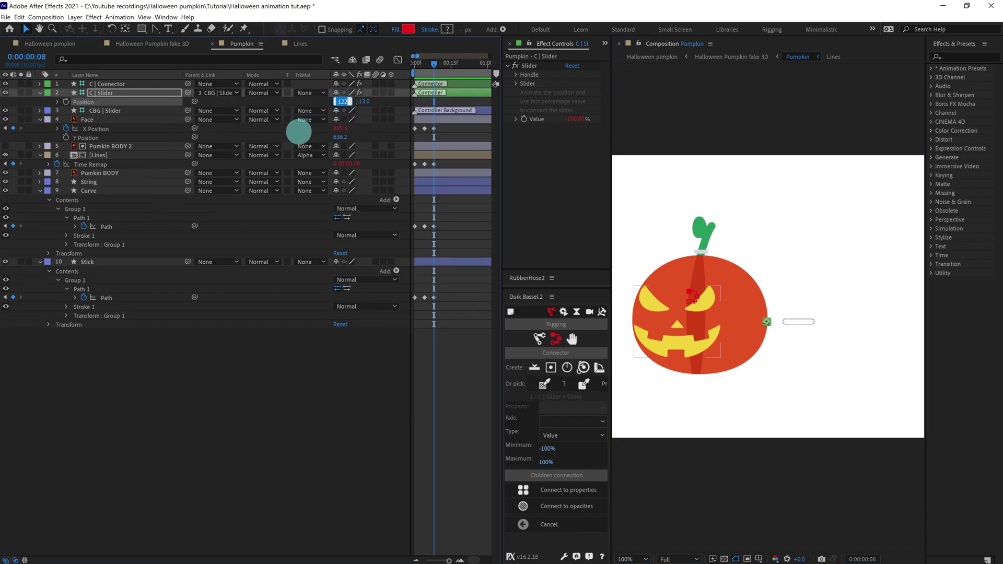
type("0")
key("Return")
left_click(387, 413)
key("u")
key("ctrl+s")
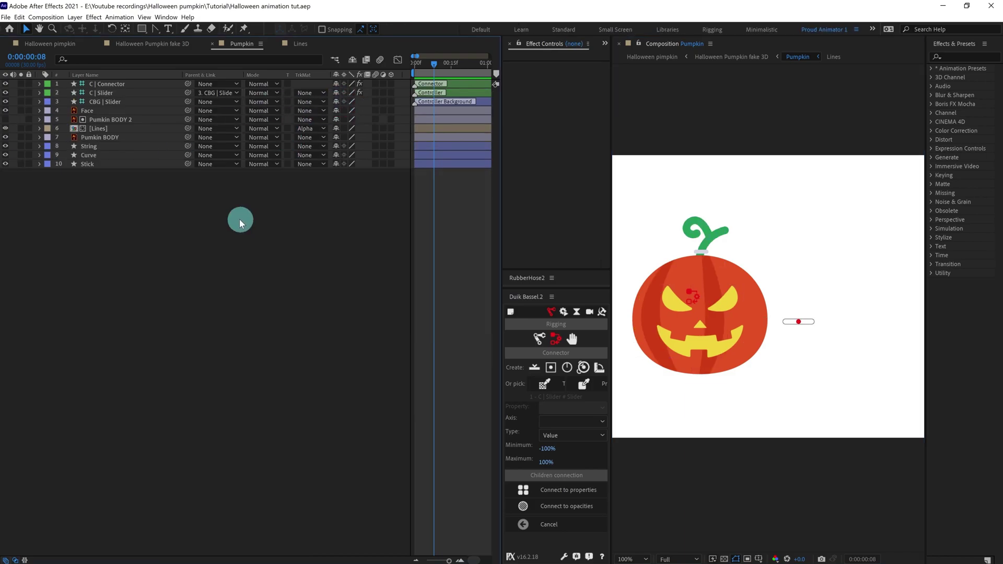
Step: In the Halloween Pumpkin fake 3D composition, move the Pumpkin layer's anchor point to the pumpkin's top, just below the string
left_click(154, 49)
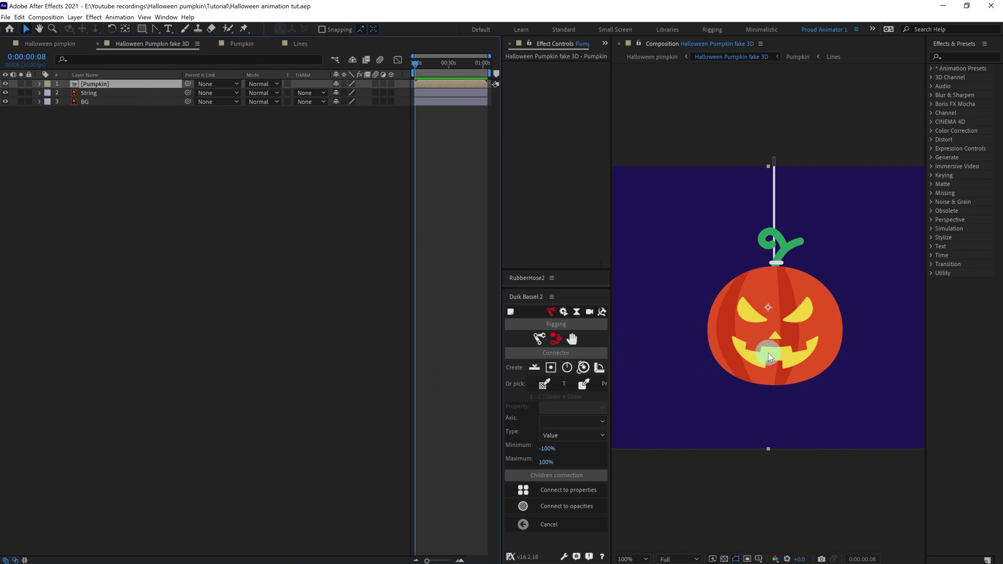
scroll(772, 349, "down", 1)
scroll(772, 349, "up", 1)
left_click_drag(772, 349, 752, 360)
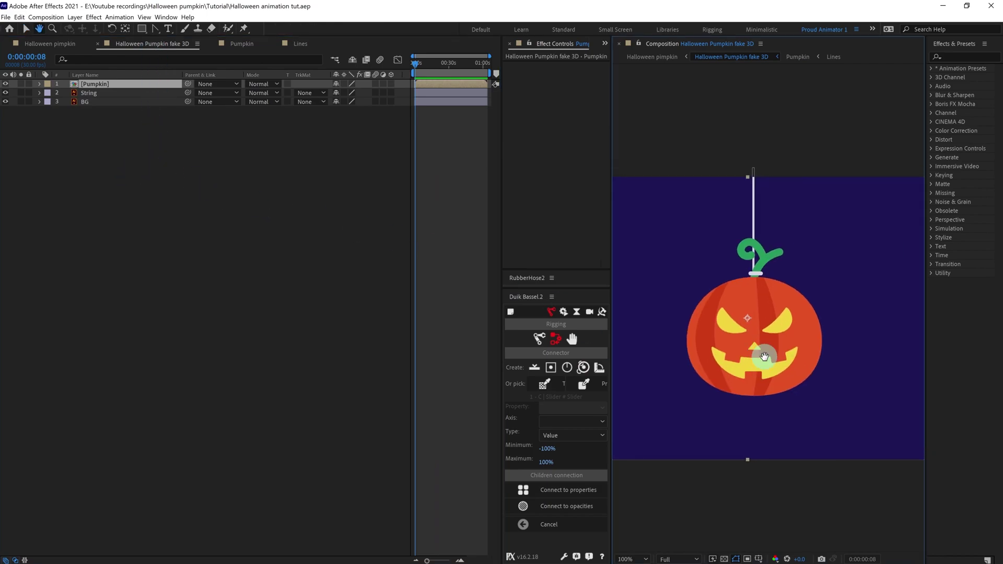
key("y")
left_click(756, 291)
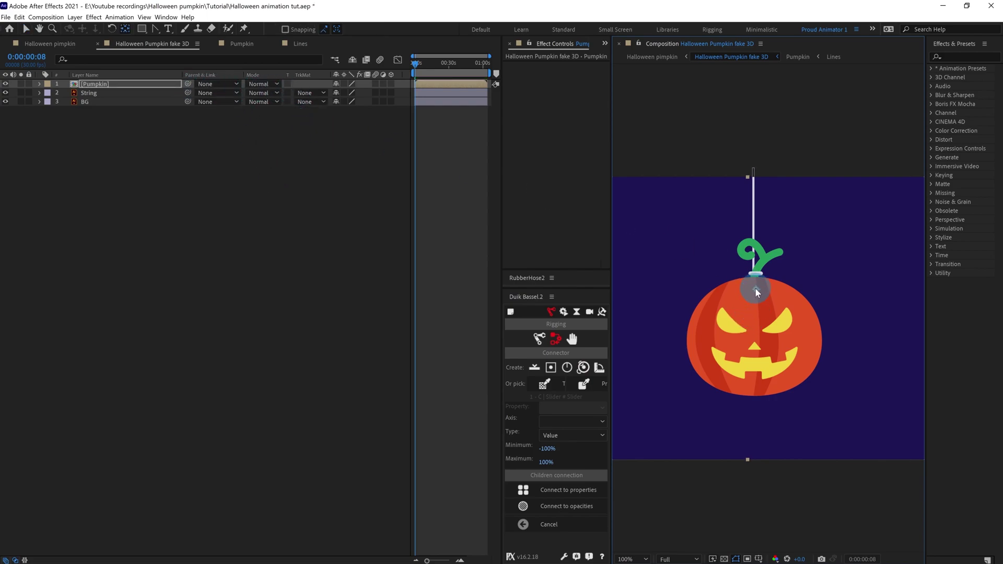
Step: Solo the String layer and build a RubberHose named String with Start/End controllers
left_click(105, 92)
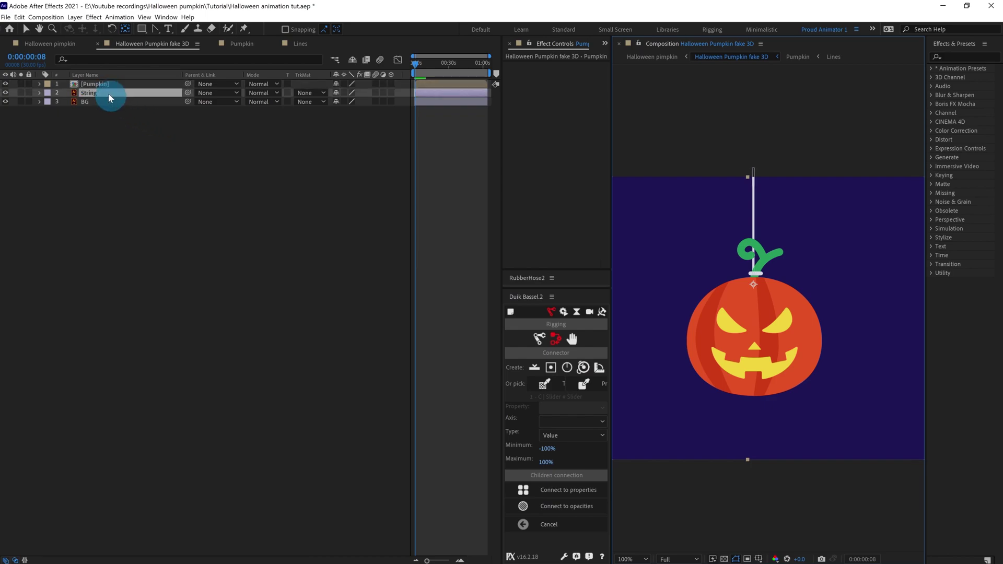
left_click(21, 93)
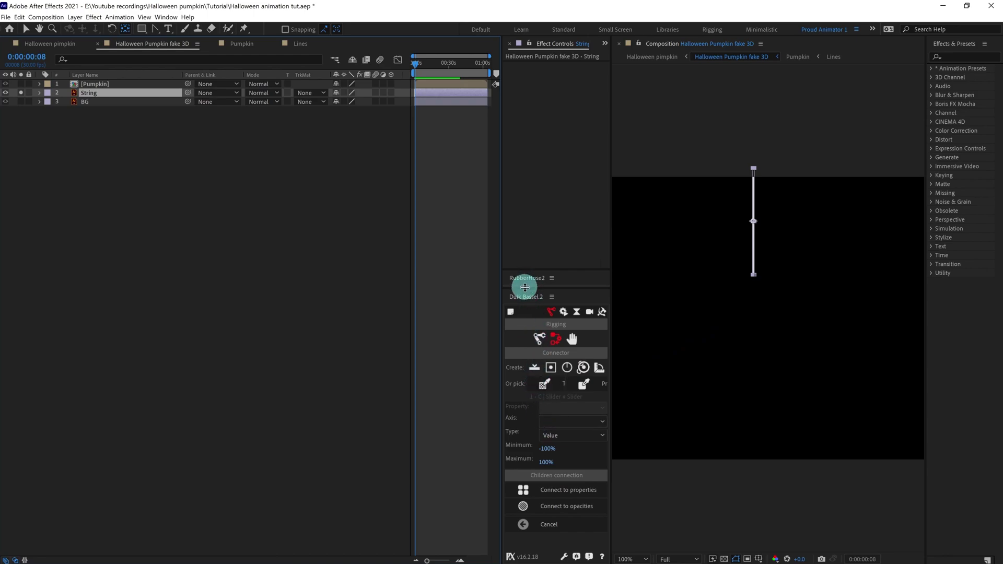
left_click_drag(523, 269, 546, 124)
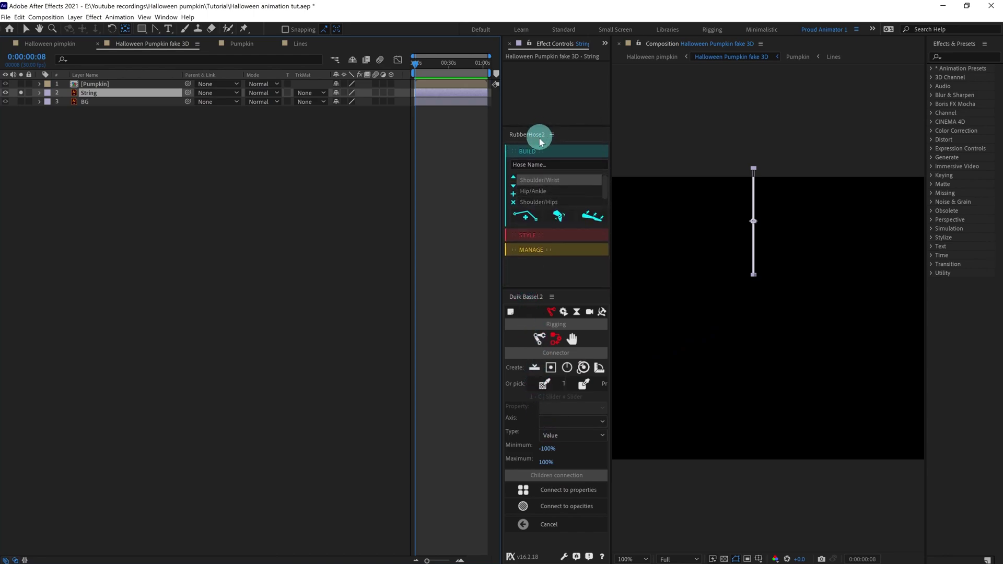
scroll(577, 193, "down", 1)
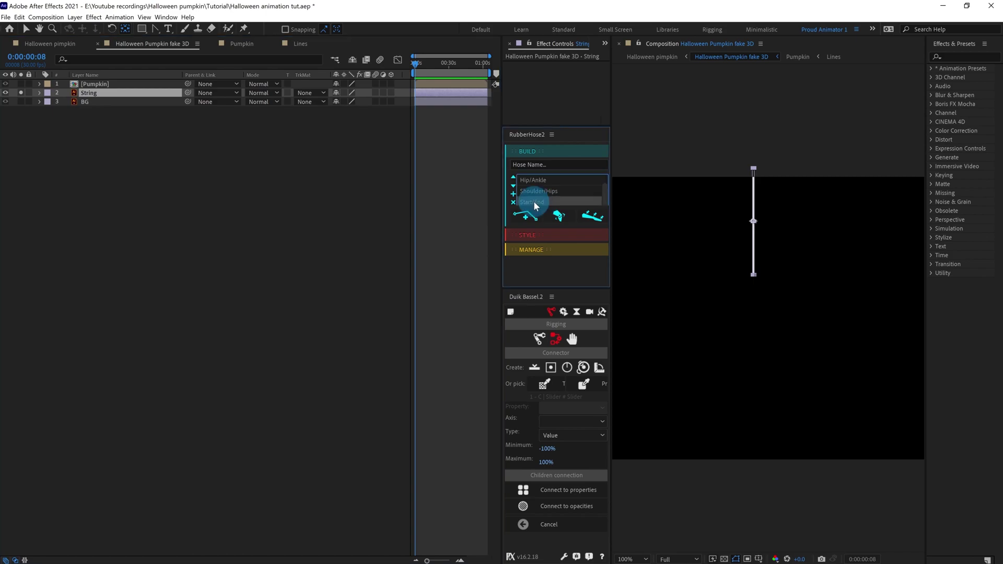
left_click(544, 164)
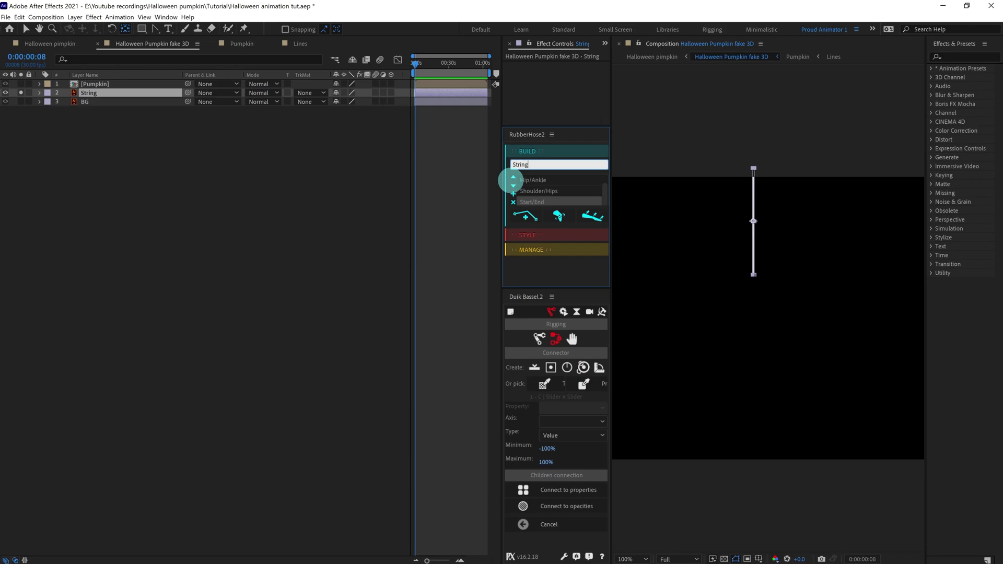
left_click(526, 219)
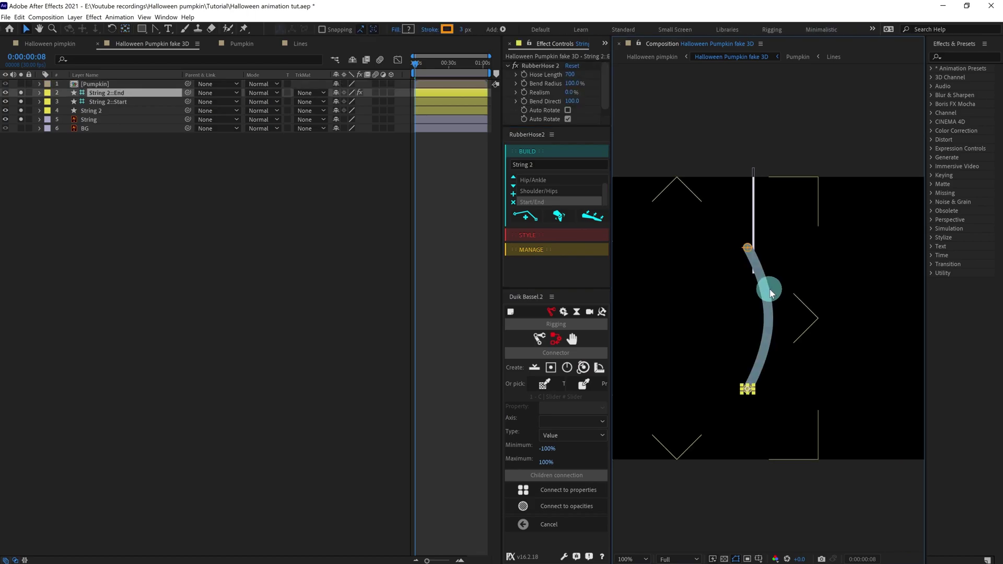
Step: Place the hose's Start controller at the string's top end and its End controller at the bottom end
left_click_drag(748, 252, 754, 170)
left_click_drag(747, 386, 755, 277)
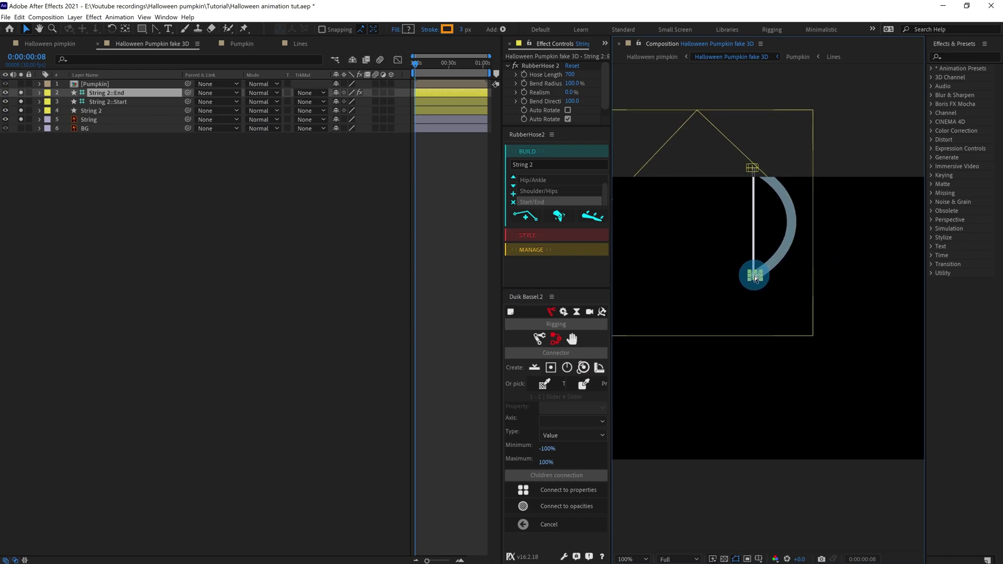
scroll(754, 277, "up", 4)
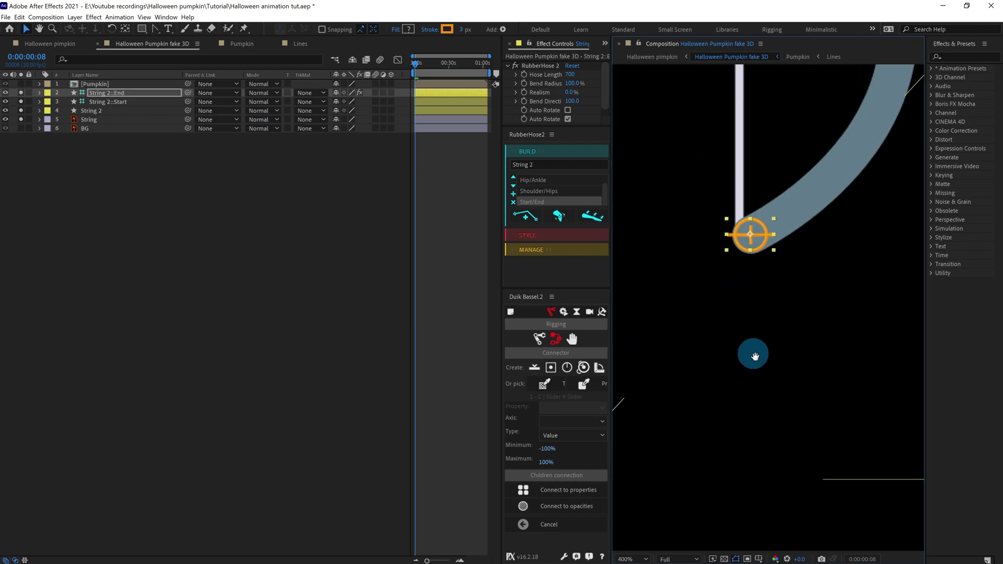
left_click_drag(778, 281, 766, 283)
scroll(764, 450, "down", 2)
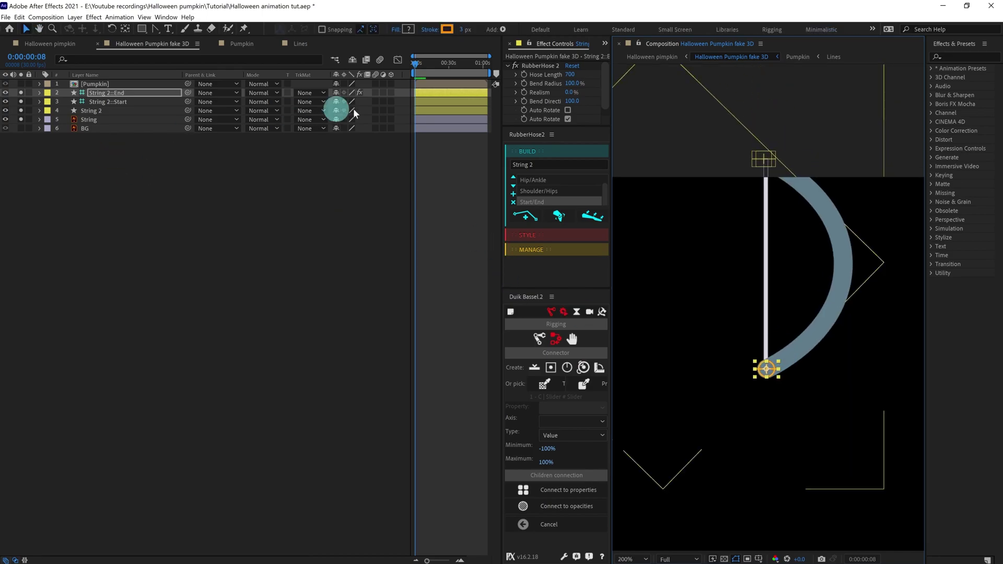
Step: Shorten the new hose to a Hose Length of 440, trying 450 first
left_click(571, 74)
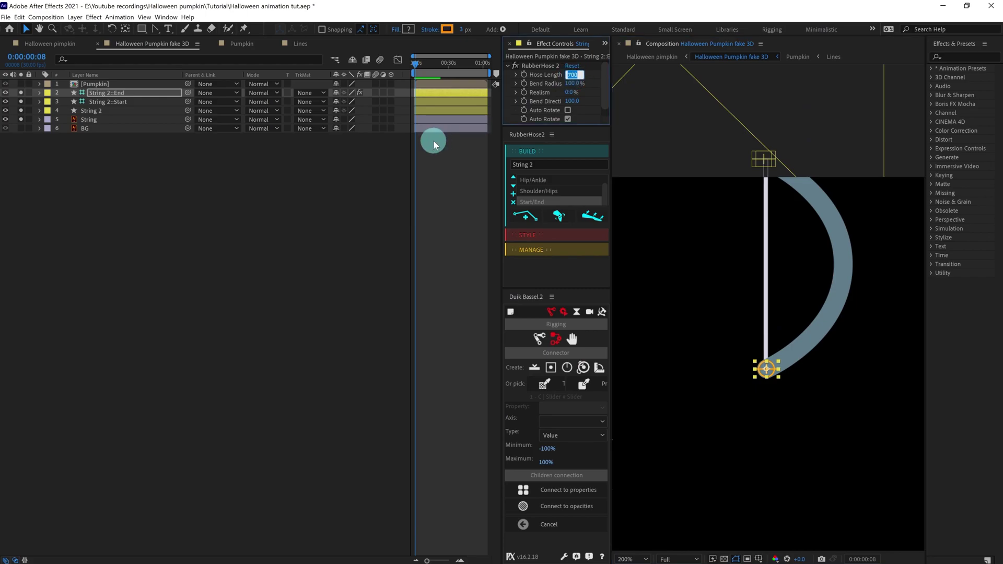
type("450")
key("Return")
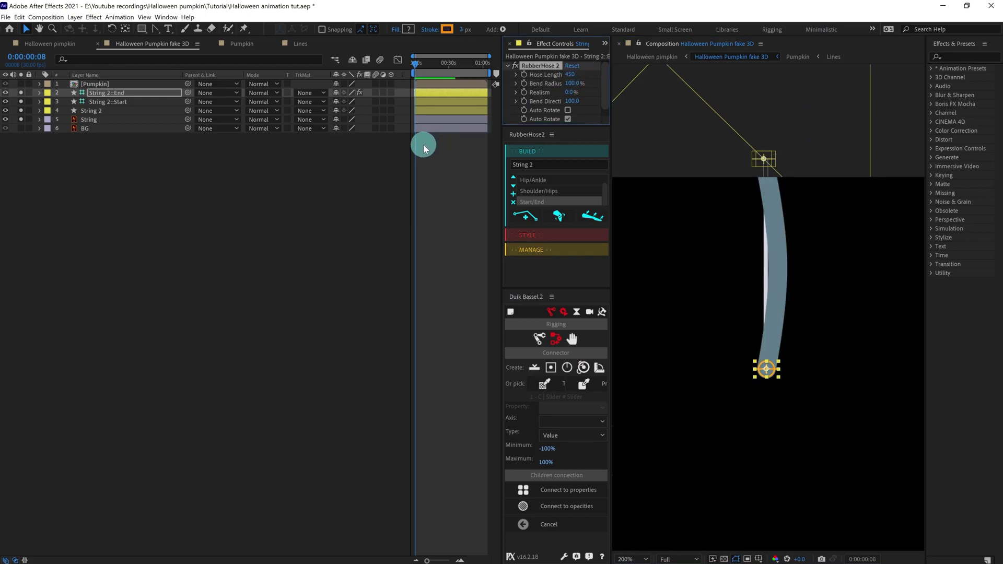
left_click(572, 74)
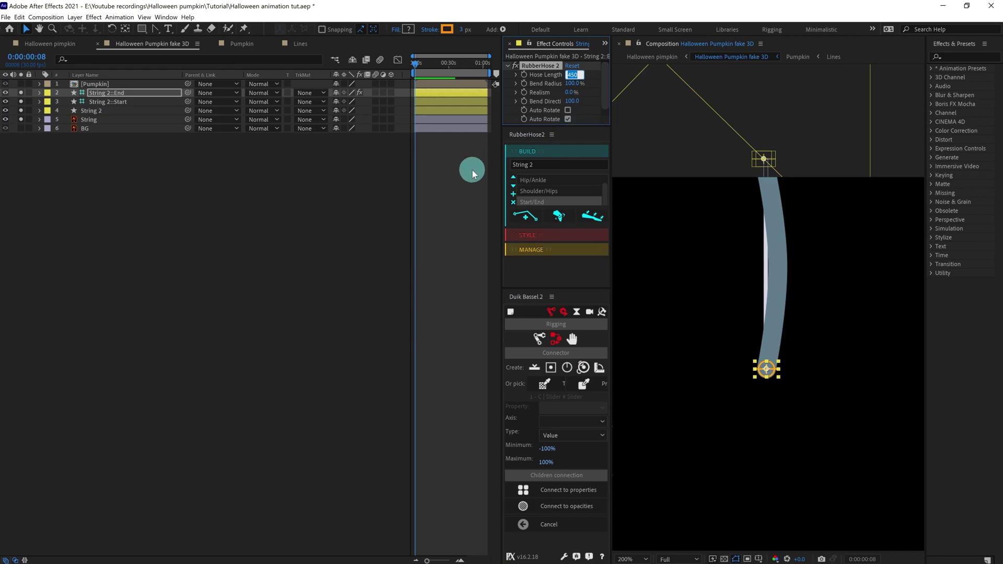
type("4")
key("Return")
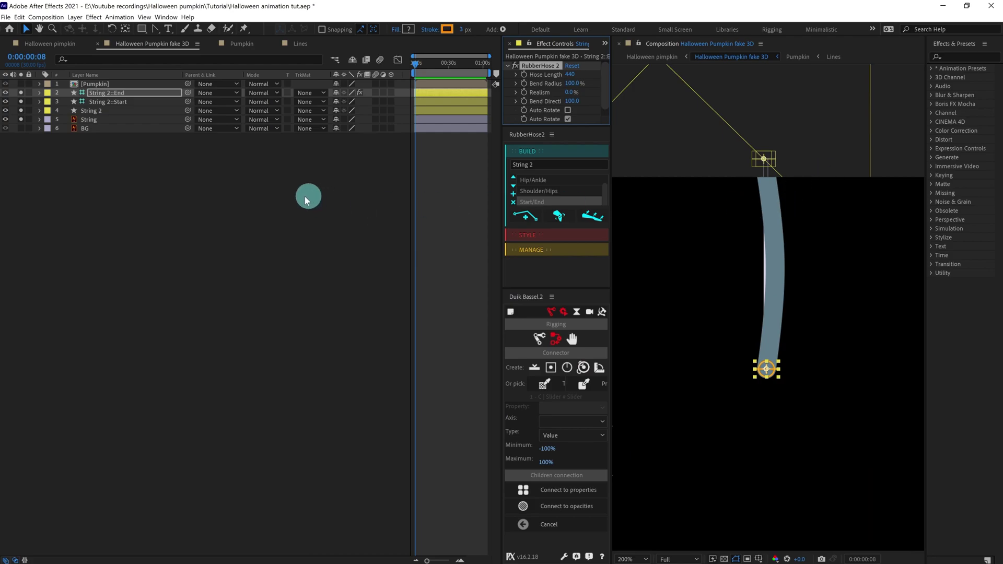
Step: Add a RubberHose AutoFlop controller to the three String 2 hose layers
left_click(100, 111)
left_click(103, 93, "shift")
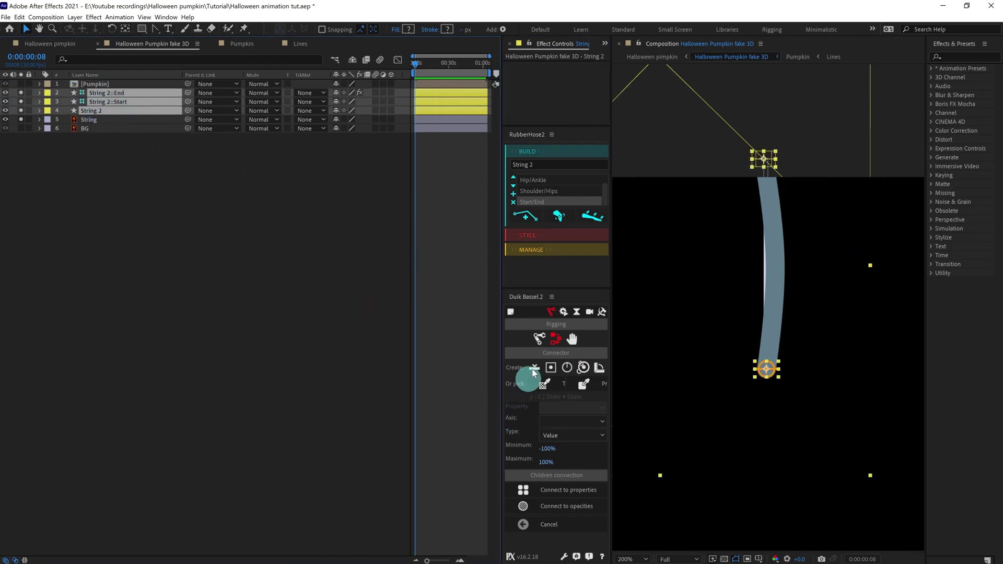
left_click(529, 249)
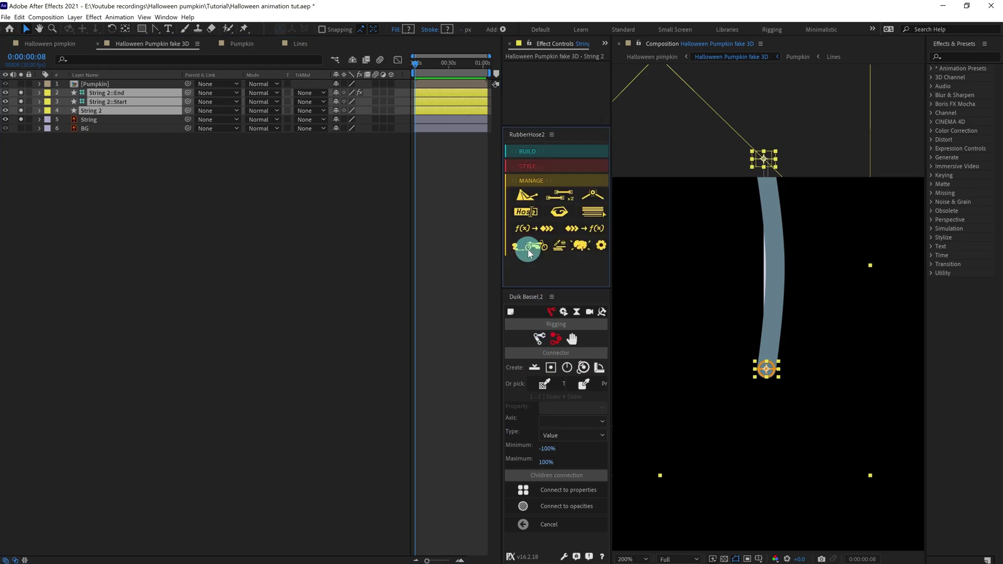
left_click(522, 196)
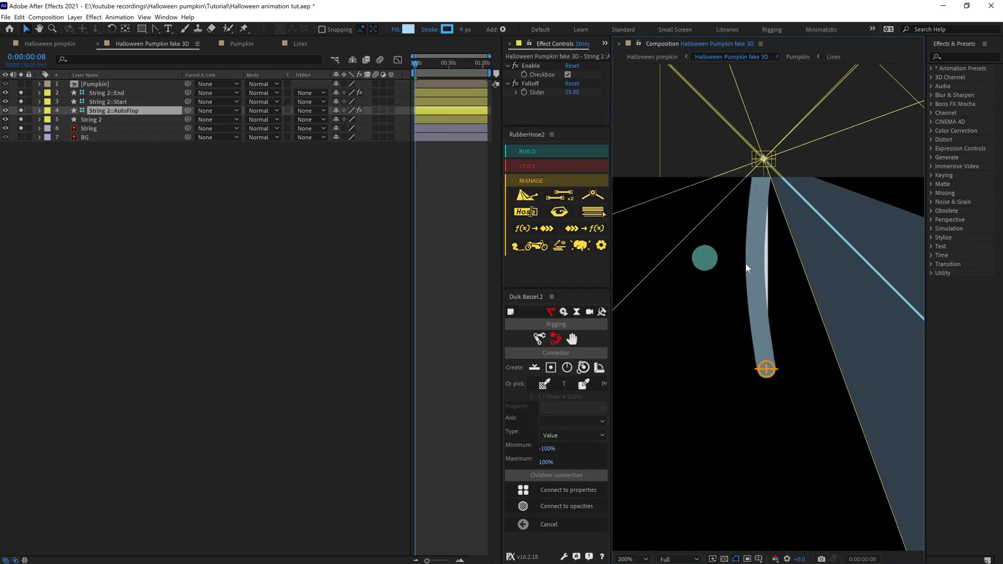
Step: Rotate the AutoFlop controller until its wedge points straight down along the string, and hide its layer
scroll(839, 285, "down", 1)
scroll(838, 285, "down", 2)
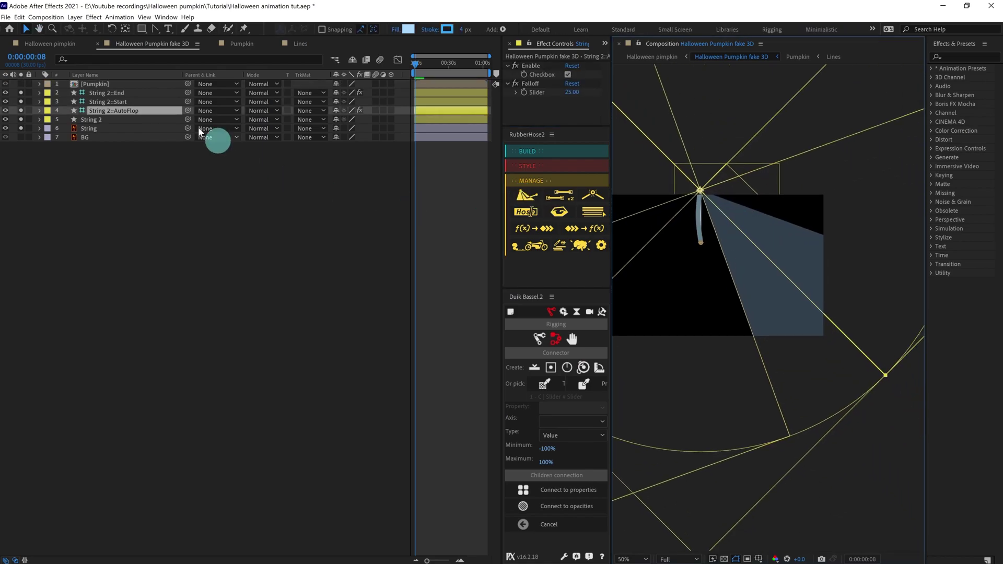
left_click(113, 29)
left_click_drag(850, 341, 703, 355)
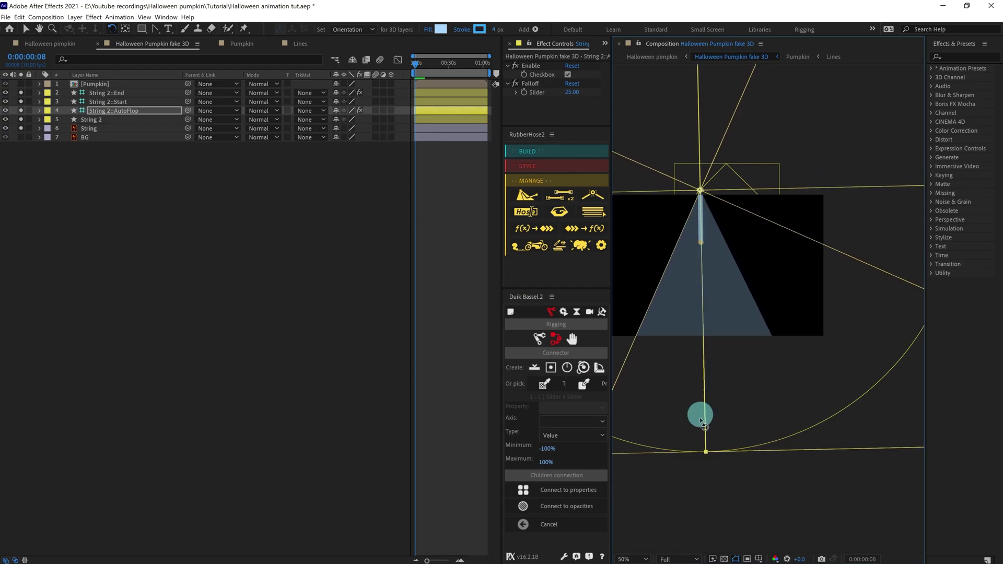
left_click(111, 111)
left_click(5, 110)
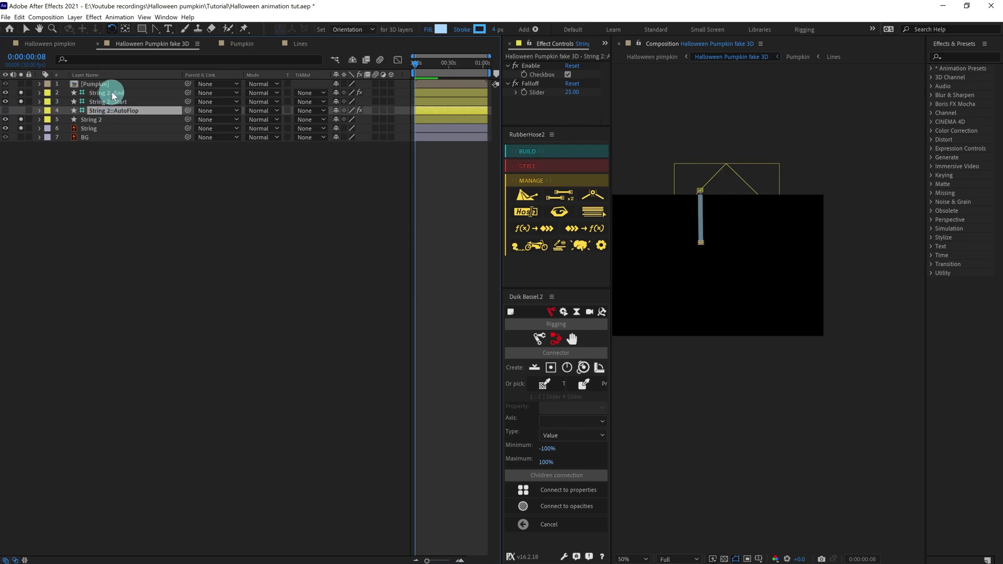
Step: Try moving the hose's End controller up and to the left to test the bend, and undo the move
left_click(104, 93)
key("period")
left_click_drag(730, 242, 823, 376)
key("v")
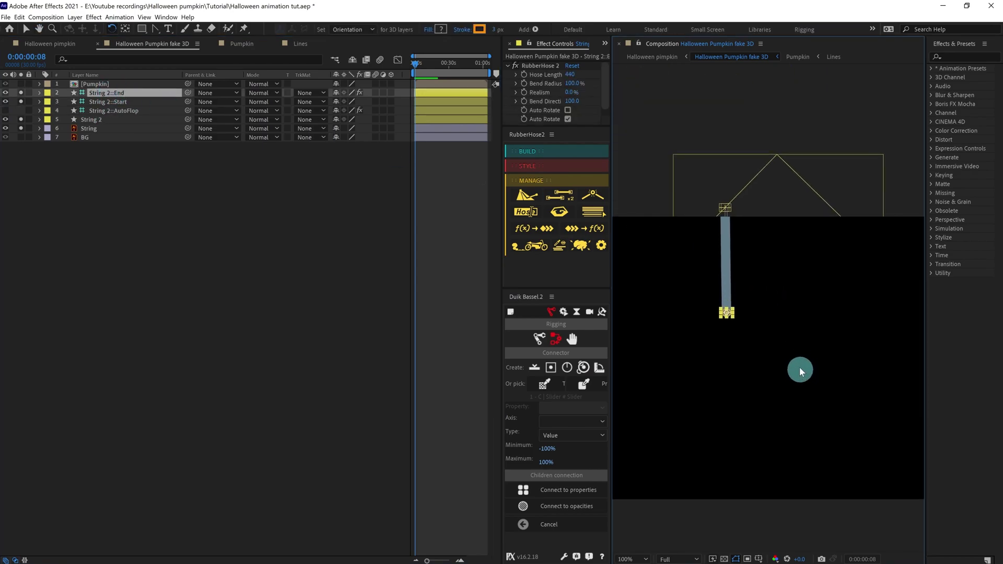
left_click_drag(729, 314, 691, 295)
key("ctrl+z")
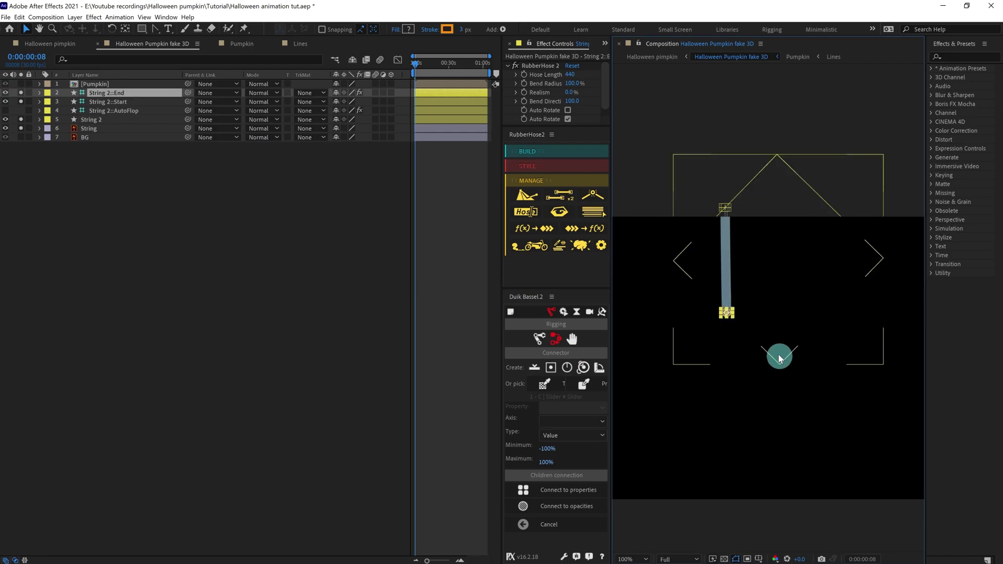
Step: Set the Bend Direction of the hose's End controller to -100
left_click(573, 100)
key("Left")
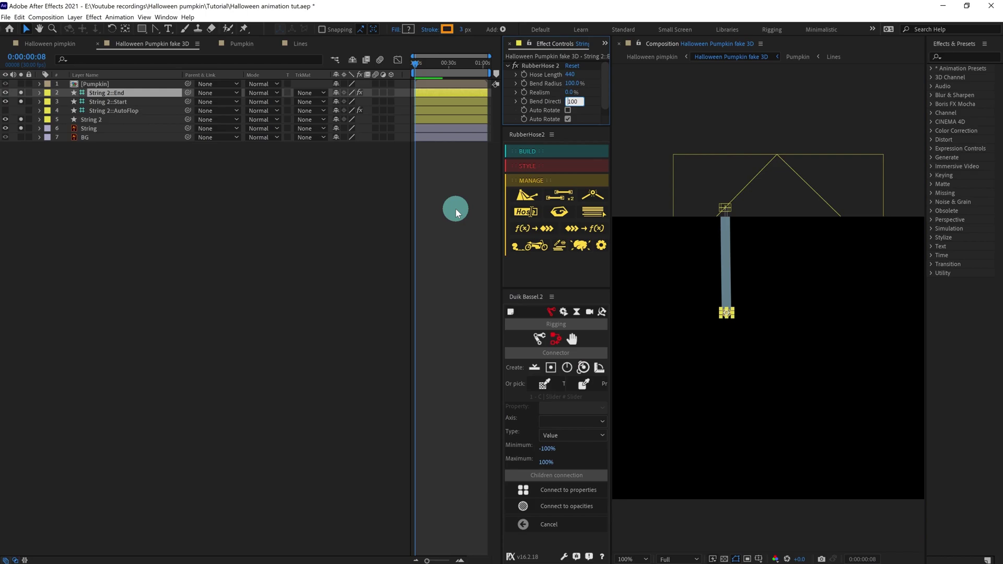
type("-")
key("Return")
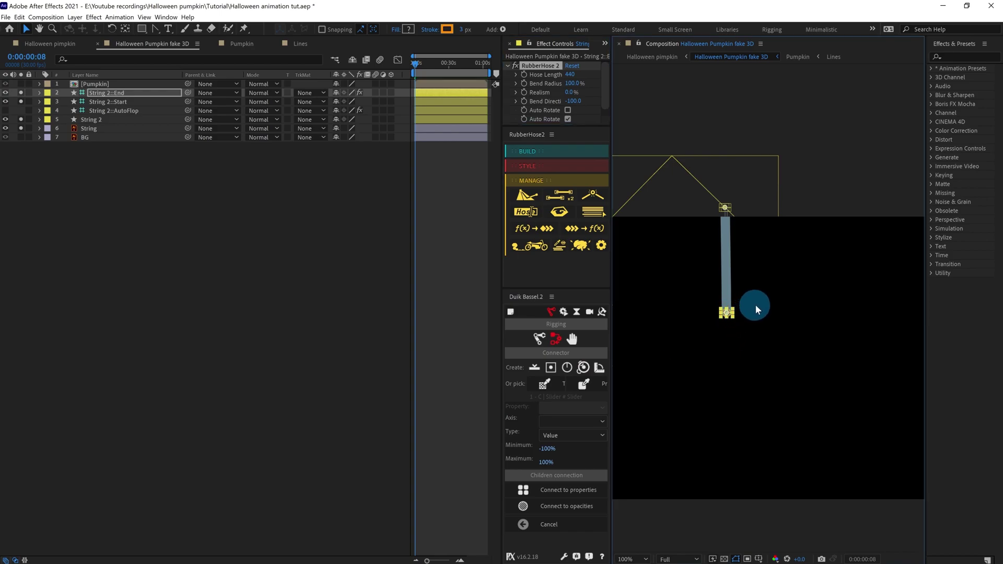
left_click(107, 92)
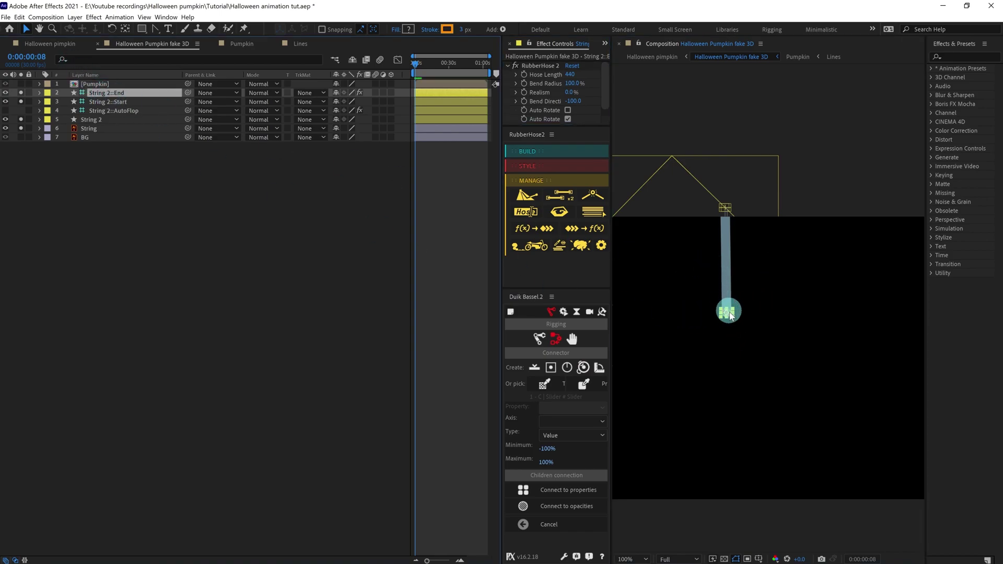
Step: Test the bend by moving the hose's End controller, undo the move, and parent the Pumpkin layer to String 2::End
left_click_drag(730, 312, 687, 294)
key("ctrl+z")
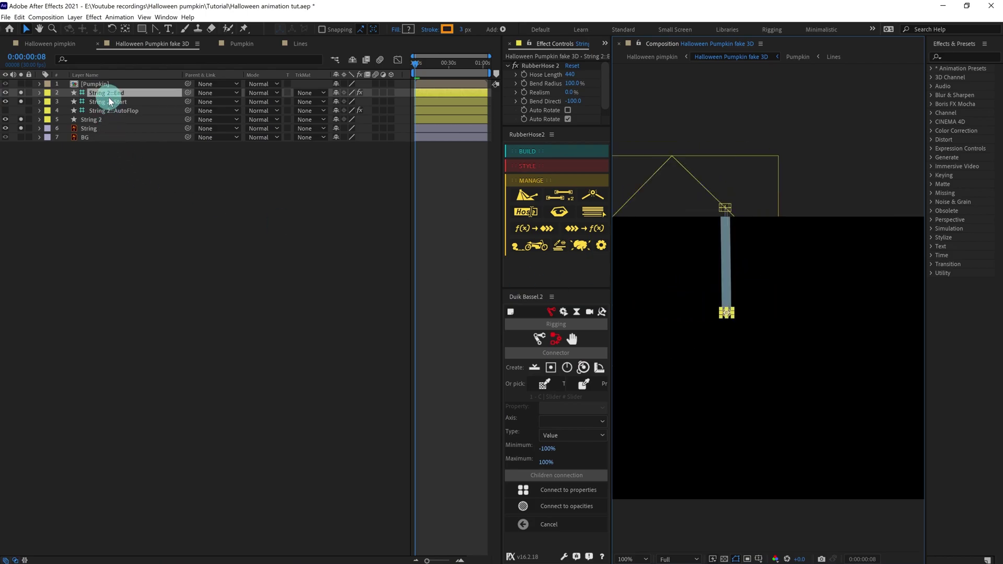
left_click(107, 84)
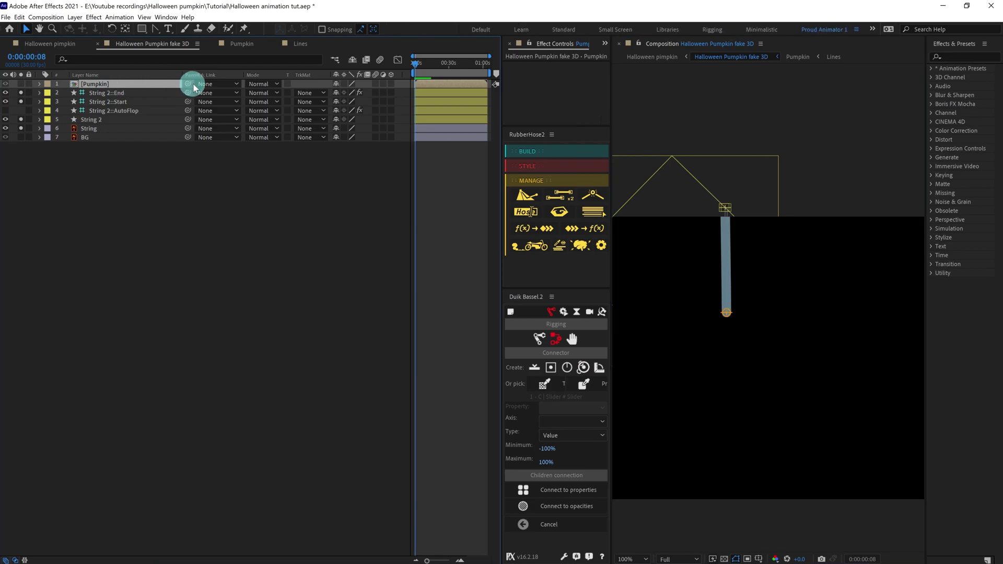
left_click_drag(191, 84, 121, 97)
Step: Hide the String 2::Start controller layer while keeping the String 2 hose layer visible
left_click(96, 102)
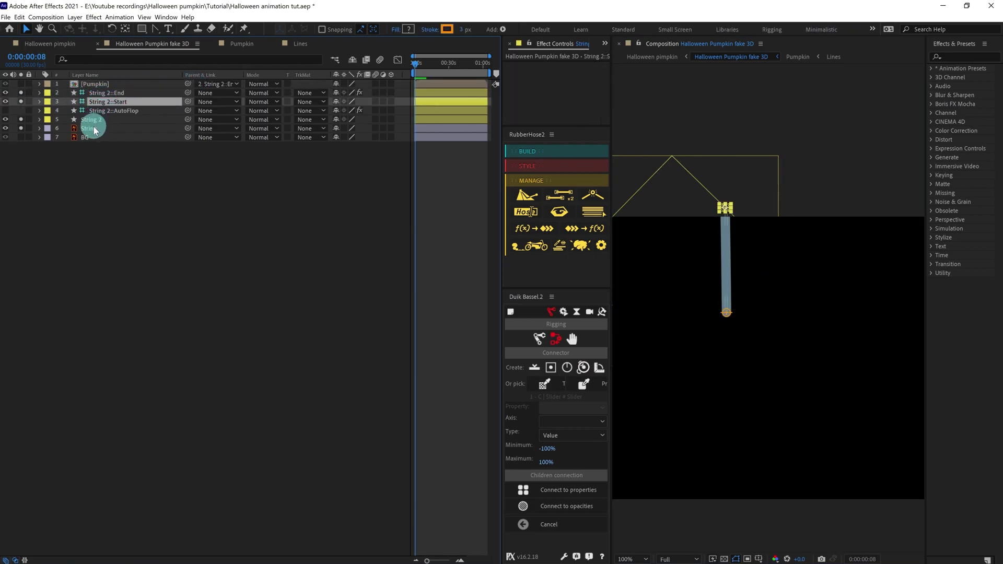
left_click(94, 120, "shift")
left_click_drag(6, 102, 6, 119)
left_click(117, 147)
left_click(99, 119)
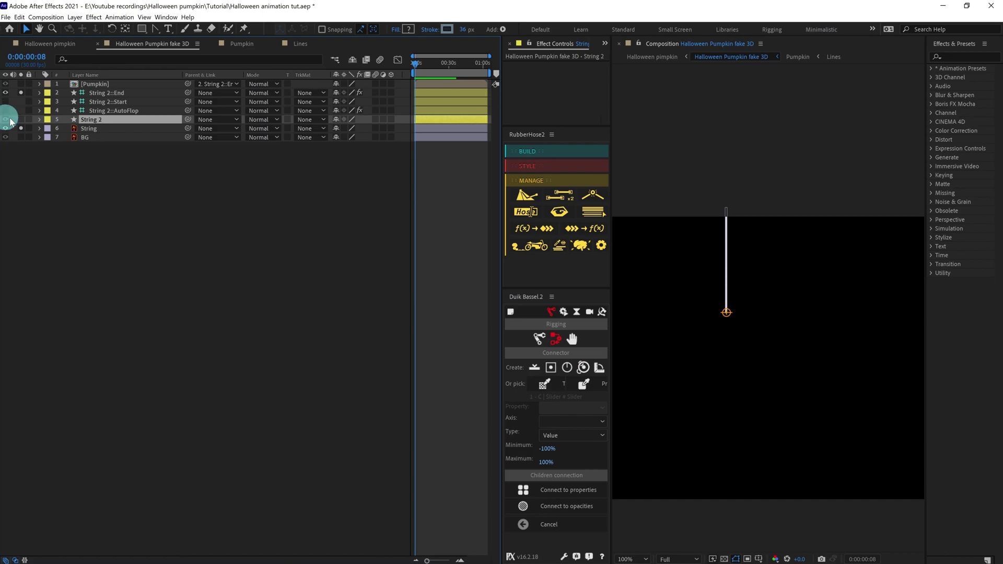
left_click(5, 119)
Step: Change the String 2 hose's stroke to the off-white colour EFF4F7 with a width of 8 px
left_click(460, 35)
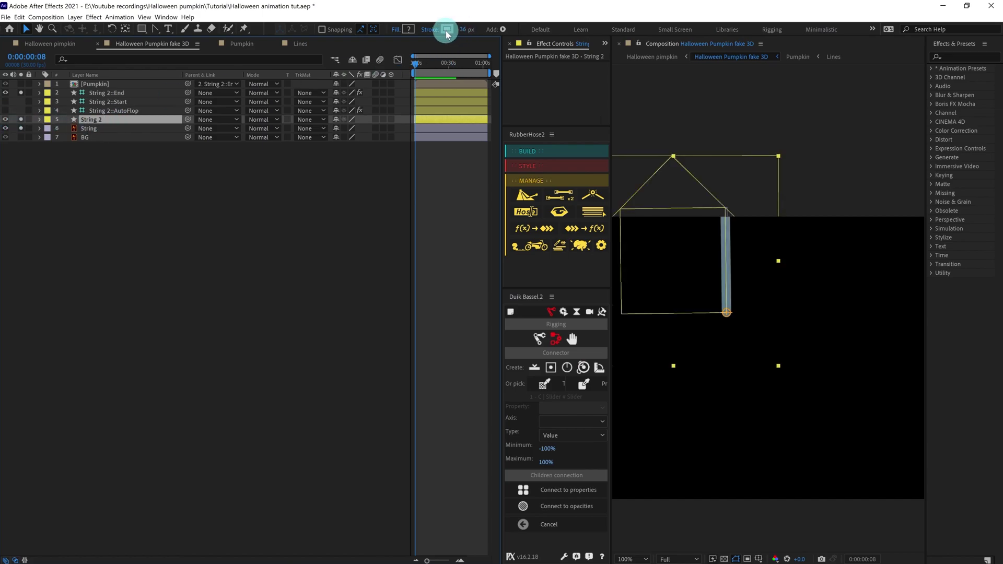
left_click(446, 30)
left_click_drag(414, 199, 394, 177)
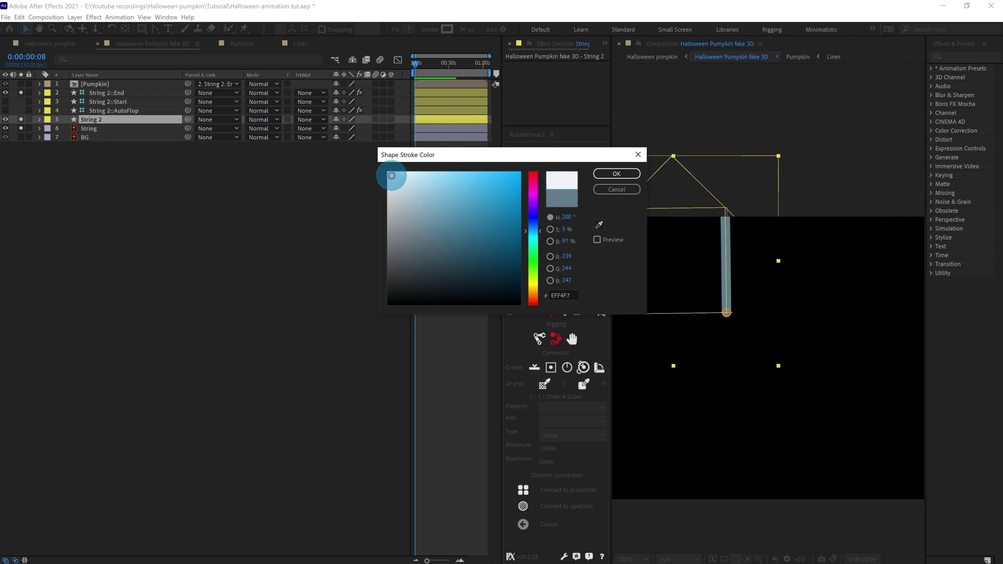
left_click(615, 173)
left_click(469, 30)
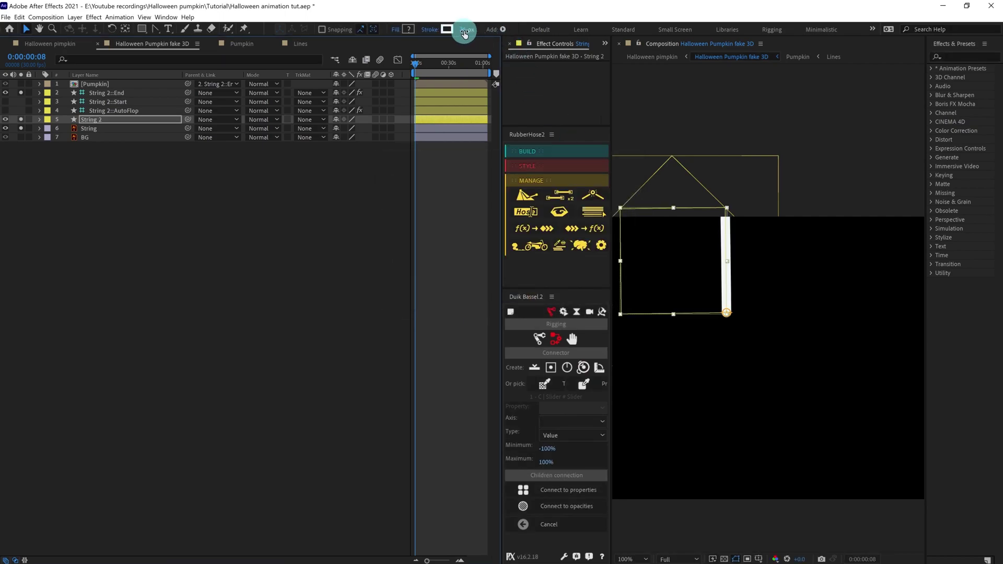
key("Return")
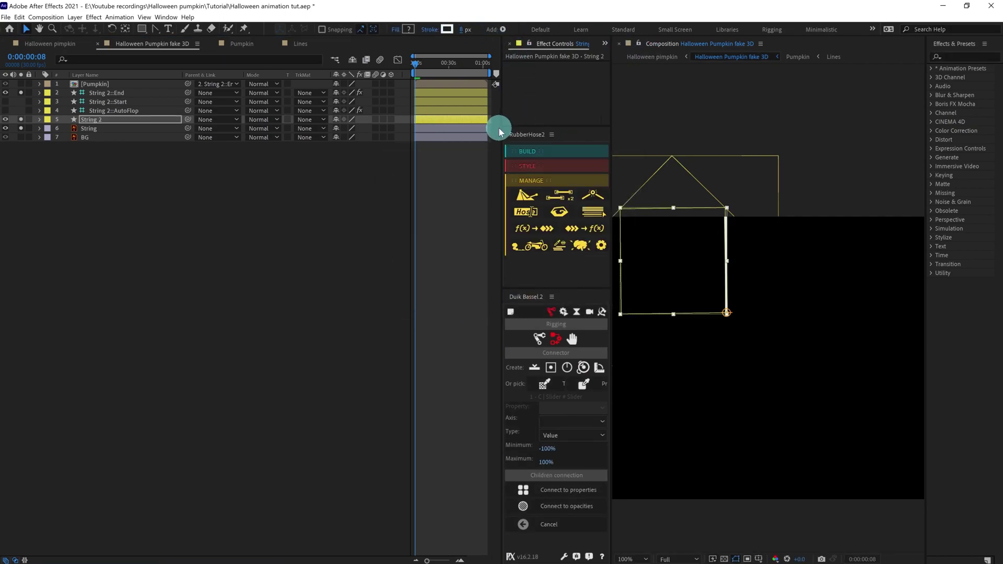
Step: Delete the original String layer and turn off soloing so the pumpkin and background show with the hose
left_click(87, 128)
key("Delete")
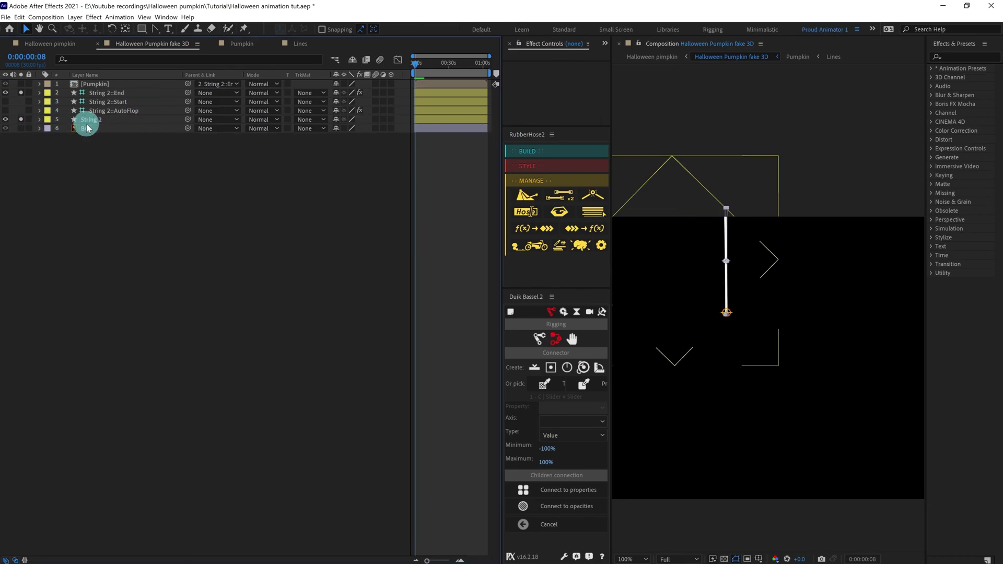
left_click(90, 119)
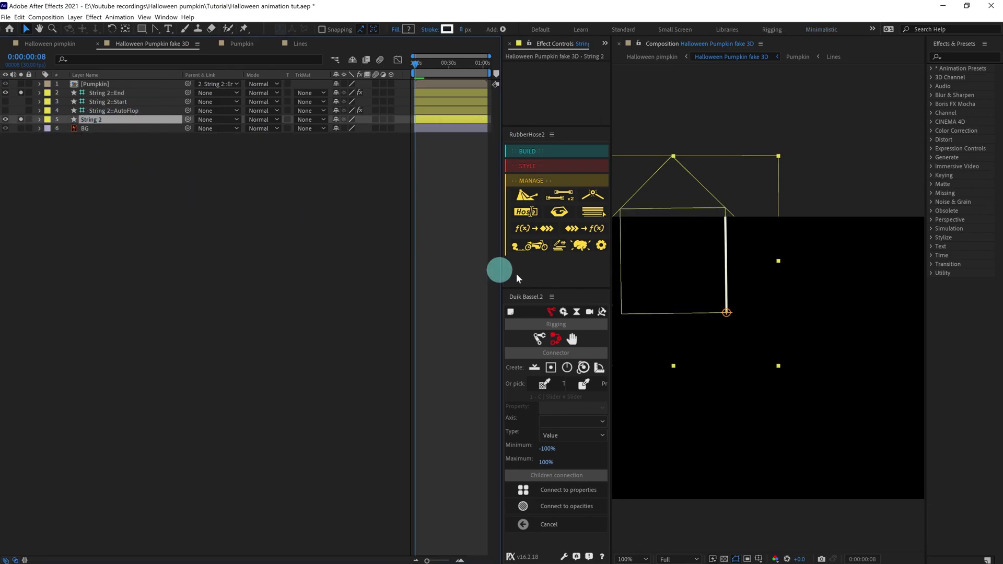
left_click(21, 131)
Step: Select the String 2::Start and String 2::AutoFlop controller layers together
left_click(112, 93)
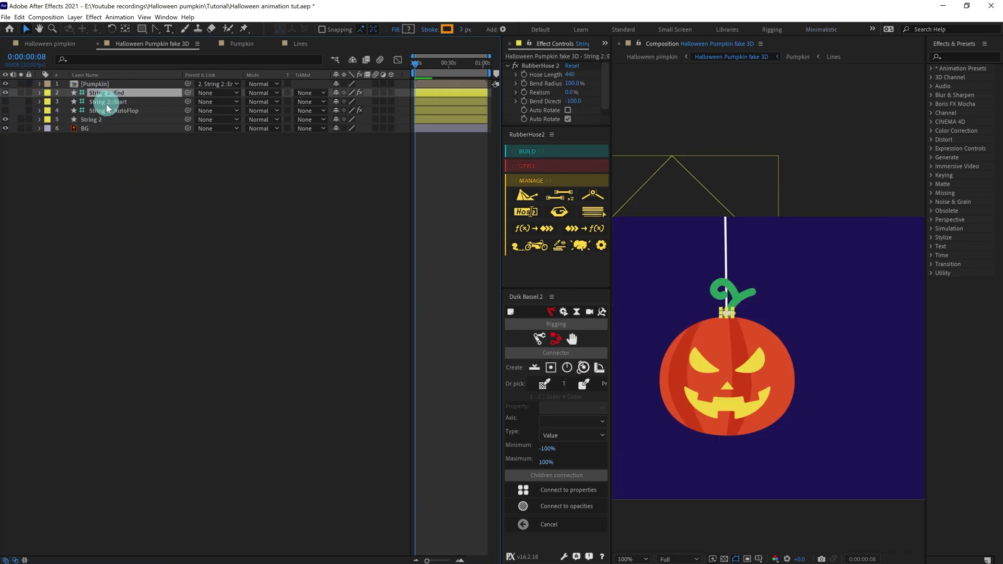
left_click(107, 102)
left_click(107, 110, "shift")
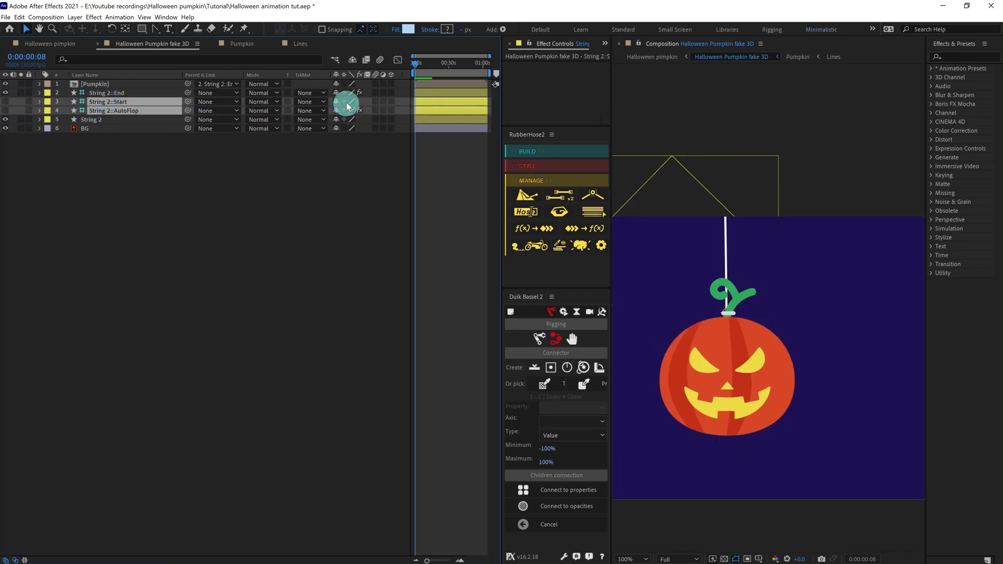
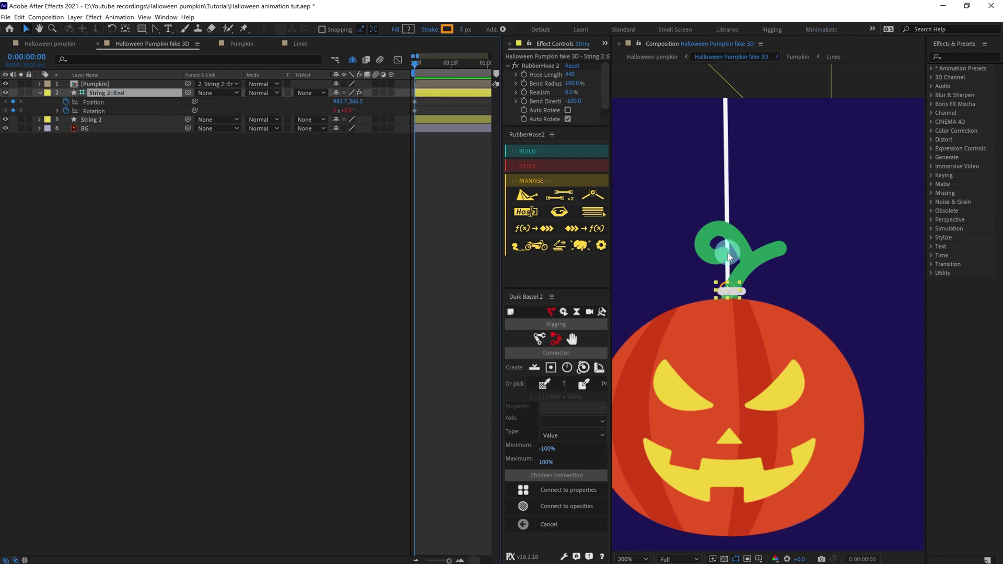
Step: At the first frame, swing the String 2::End controller up and to the right, to about position 1171, 313.5
left_click_drag(732, 288, 811, 238)
scroll(848, 253, "down", 1)
scroll(811, 238, "up", 2)
key("v")
left_click_drag(815, 274, 795, 281)
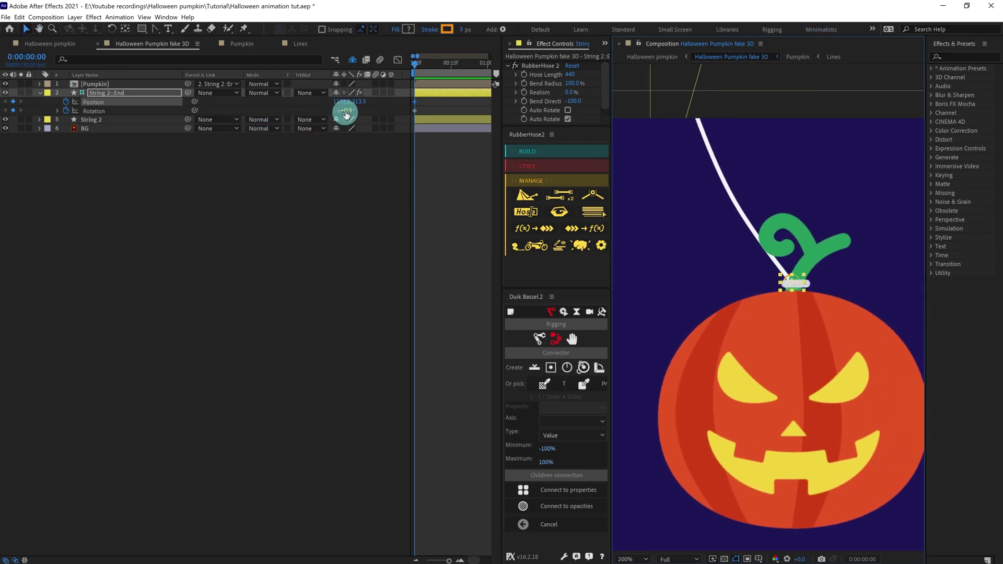
Step: Set the End controller's starting rotation to -25° and adjust its position to about 1140, 330
left_click_drag(343, 110, 337, 119)
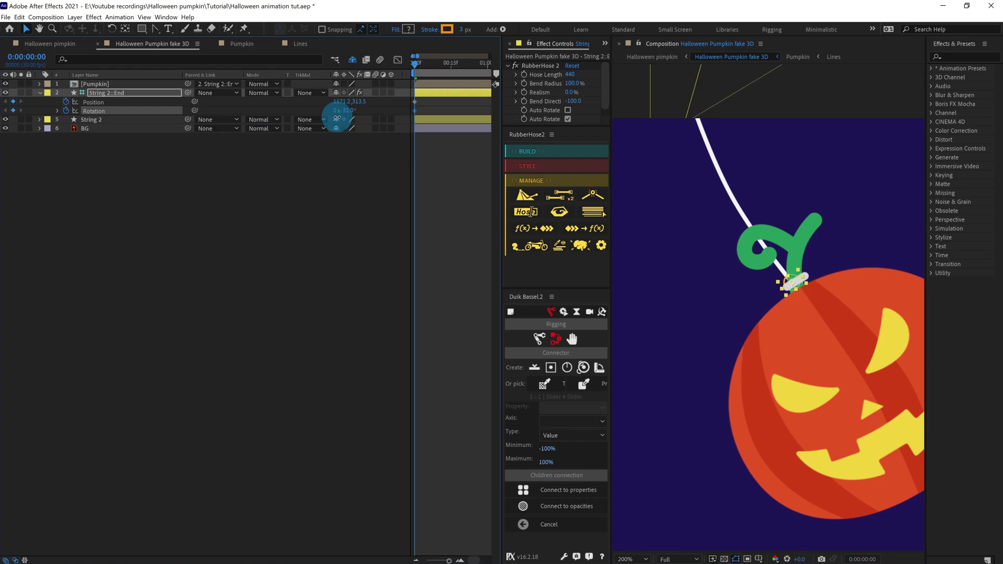
scroll(798, 239, "down", 2)
left_click(346, 110)
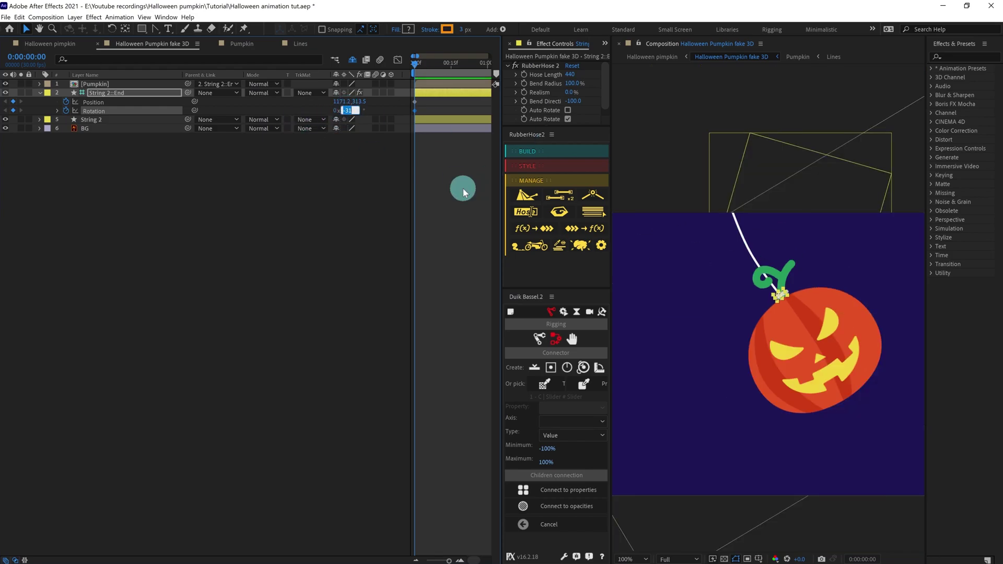
type("-25")
key("Return")
scroll(789, 361, "up", 2)
left_click_drag(793, 283, 776, 292)
scroll(767, 307, "down", 1)
Step: Advance the current time by 45 frames to 0:00:01:15 and show a longer stretch of the timeline
left_click(28, 58)
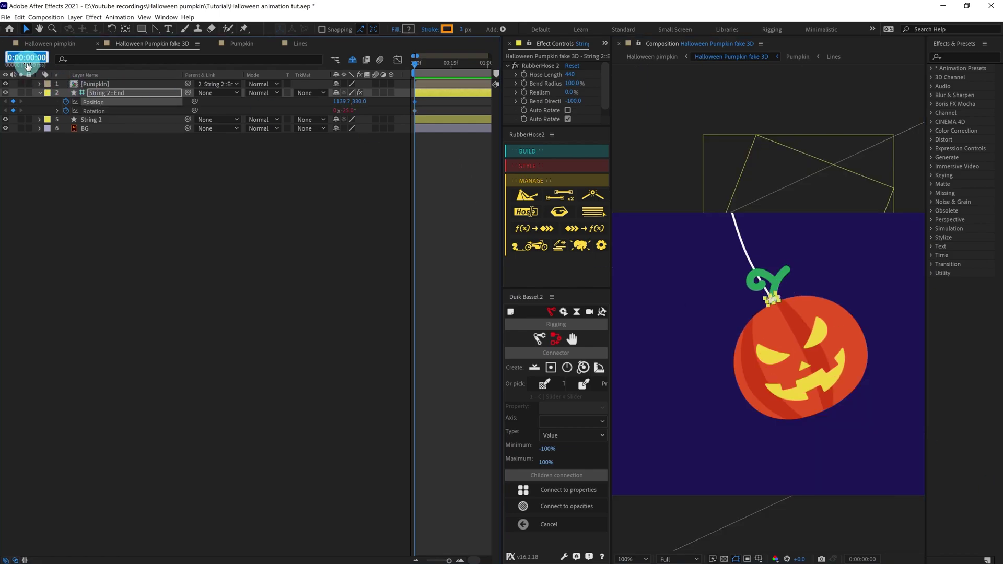
type("+4")
type("5")
key("Return")
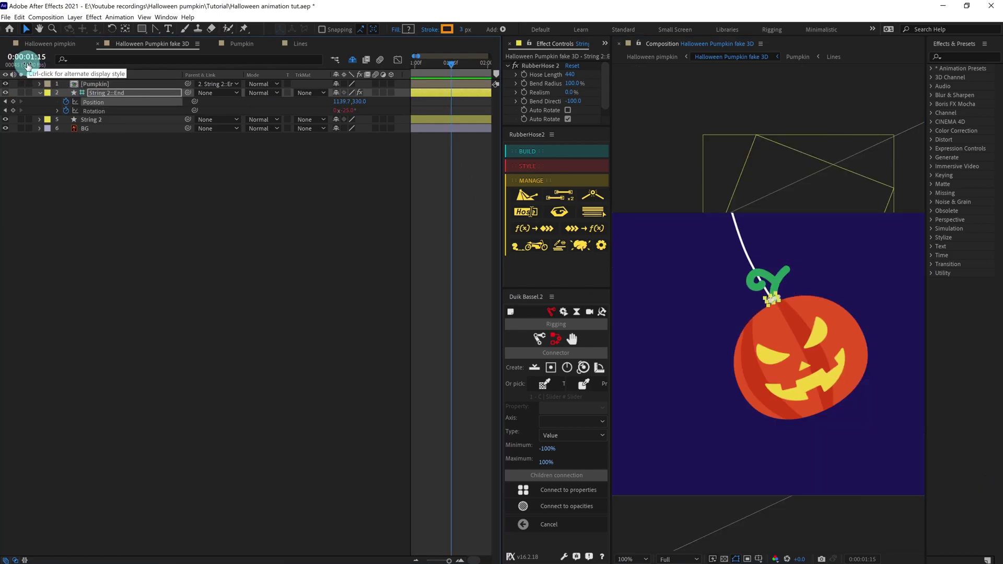
left_click(62, 135)
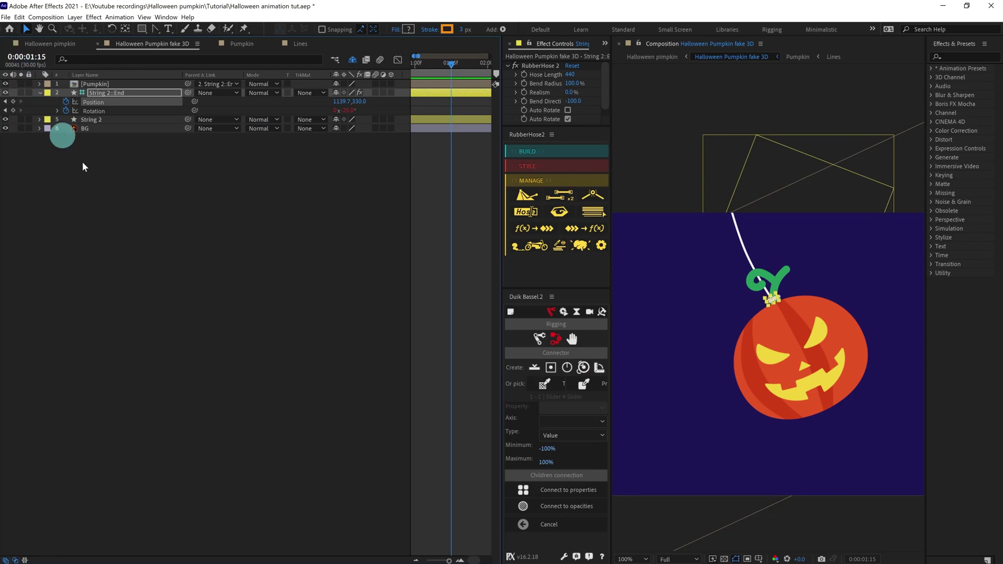
left_click(400, 209)
scroll(440, 208, "down", 3)
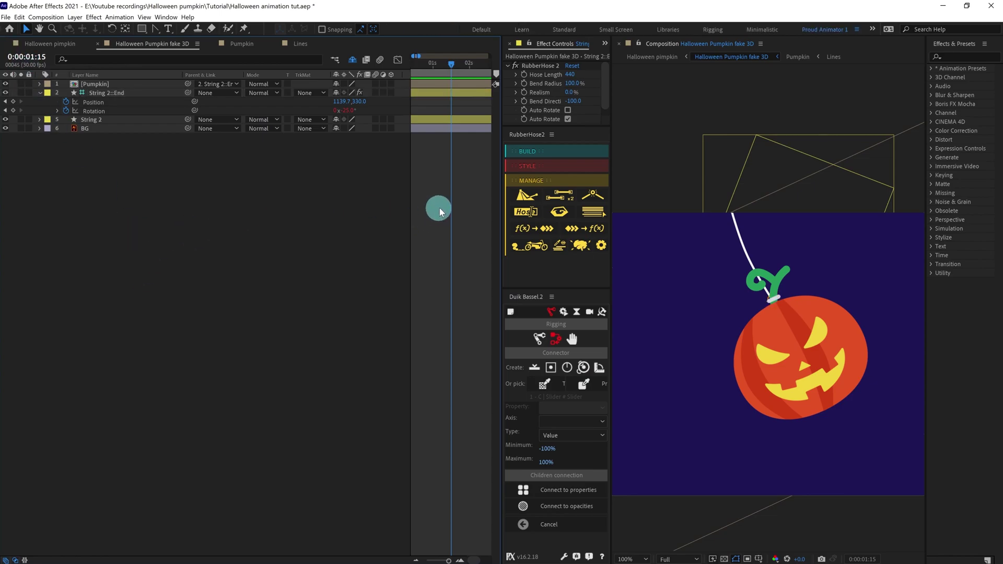
Step: Swing the String 2::End controller over to the left at 0:00:01:15, to about position 856, 310
left_click(113, 96)
scroll(788, 363, "up", 2)
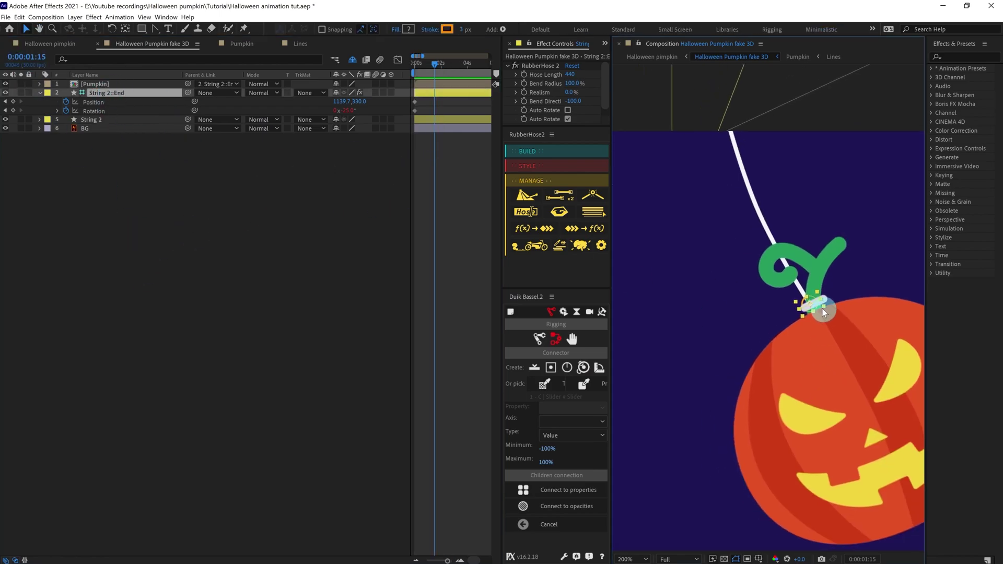
left_click_drag(773, 295, 662, 288)
key("space")
left_click_drag(734, 279, 756, 256)
scroll(756, 257, "down", 2)
key("v")
Step: Set the End controller's rotation to 25° at 0:00:01:15 and lower its position to about 858, 327.5
left_click(345, 110)
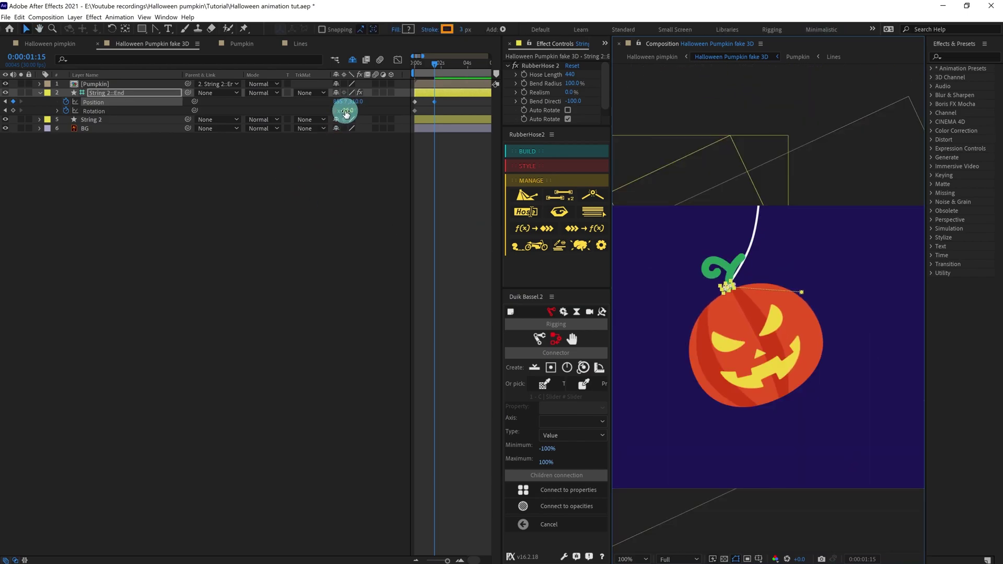
type("25")
key("Return")
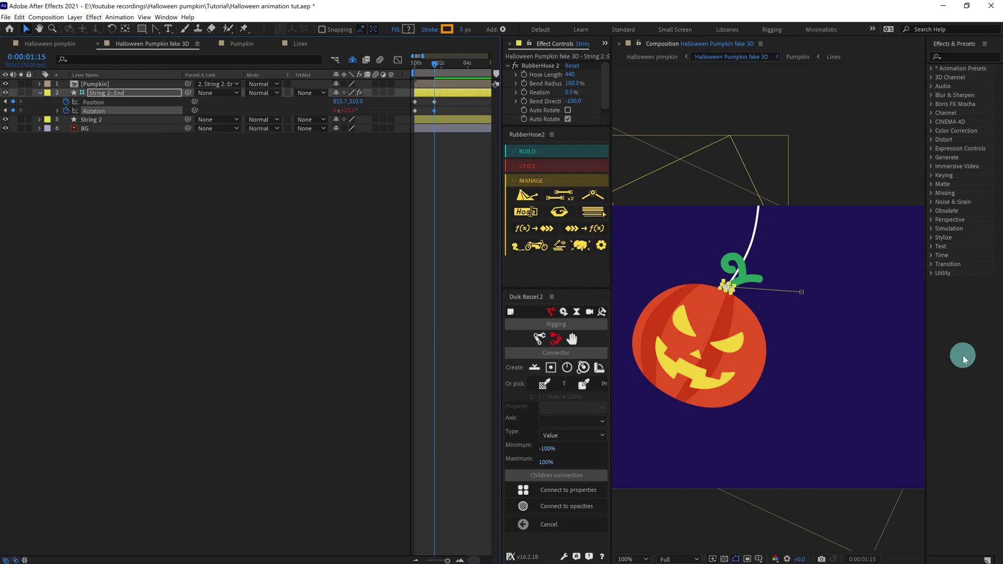
scroll(691, 275, "up", 1)
left_click(692, 270)
left_click_drag(683, 264, 684, 274)
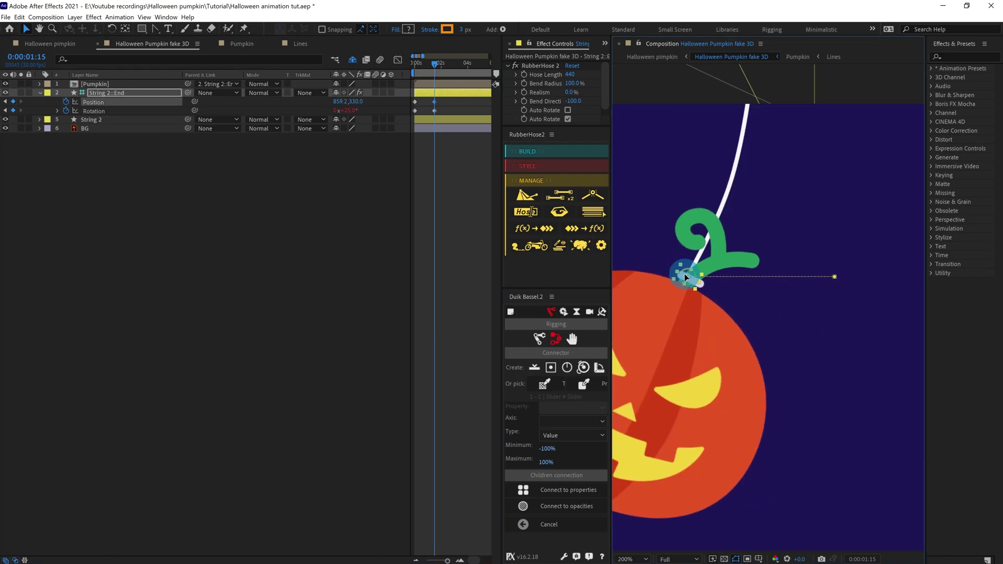
Step: Bend the End controller's motion path into an even downward arc by adjusting the direction handles at both position keyframes
scroll(823, 290, "down", 1)
scroll(823, 290, "up", 1)
left_click_drag(808, 313, 804, 340)
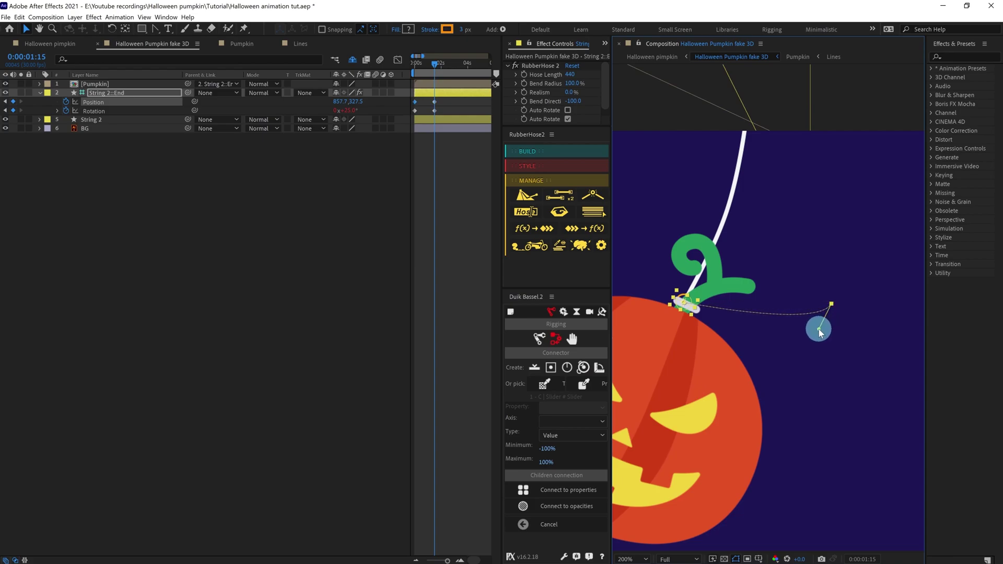
left_click_drag(687, 305, 701, 332)
left_click_drag(821, 336, 815, 340)
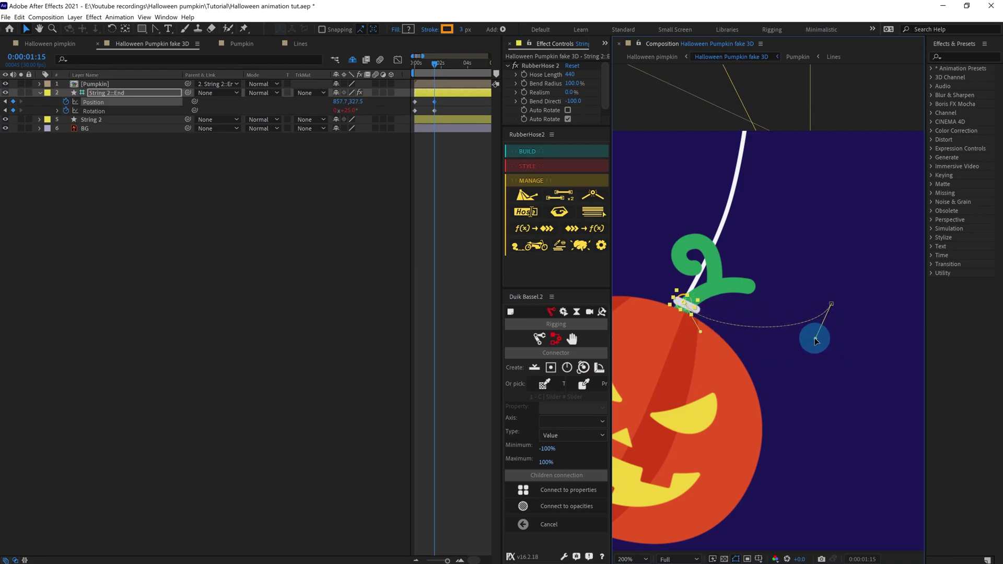
left_click_drag(705, 335, 708, 334)
left_click_drag(813, 338, 810, 336)
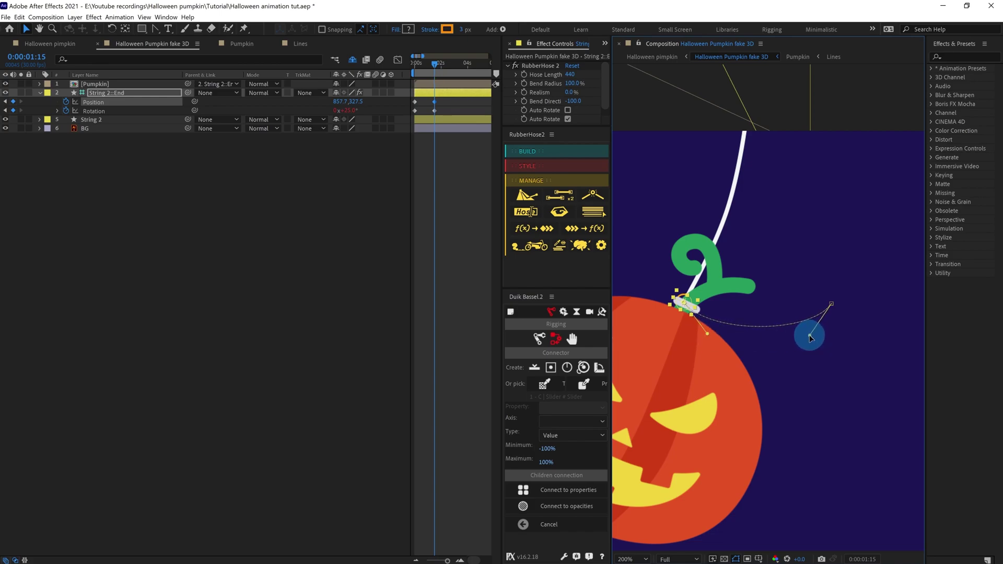
left_click_drag(708, 333, 709, 335)
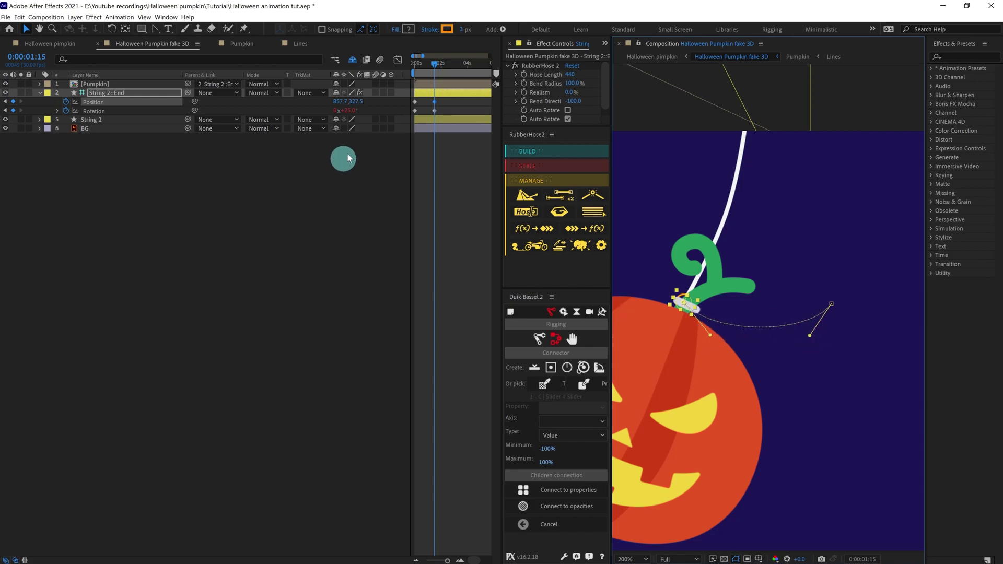
Step: Apply Easy Ease to all Position and Rotation keyframes of the End controller
left_click_drag(442, 100, 400, 119)
key("F9")
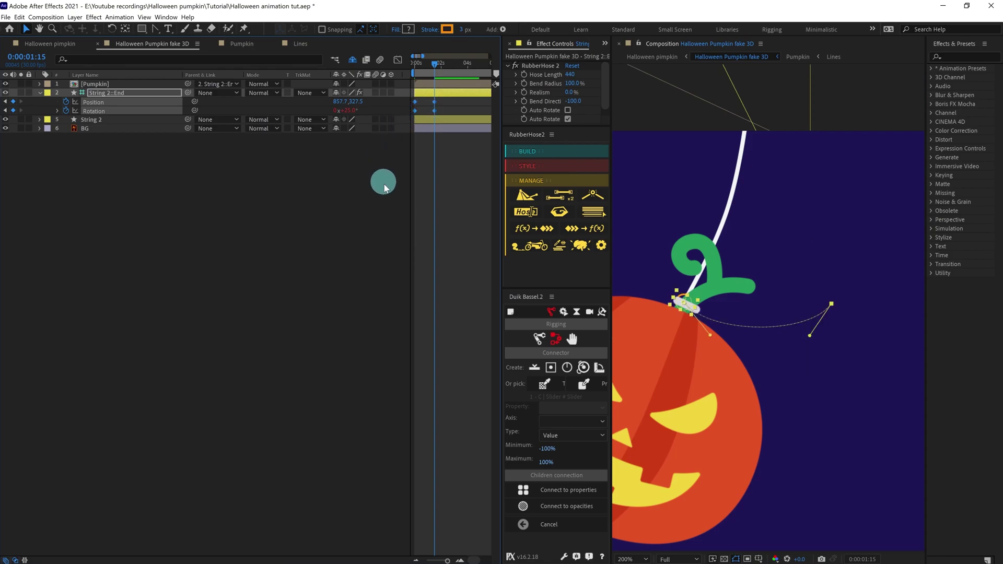
left_click(99, 143)
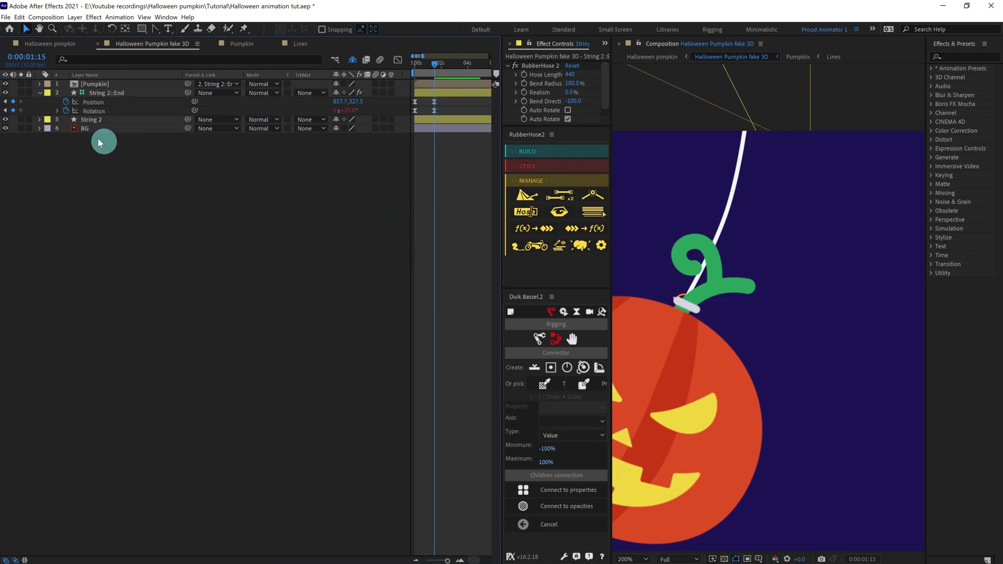
Step: Add the expression loopOut("pingpong") to the End controller's Position
left_click(66, 102, "alt")
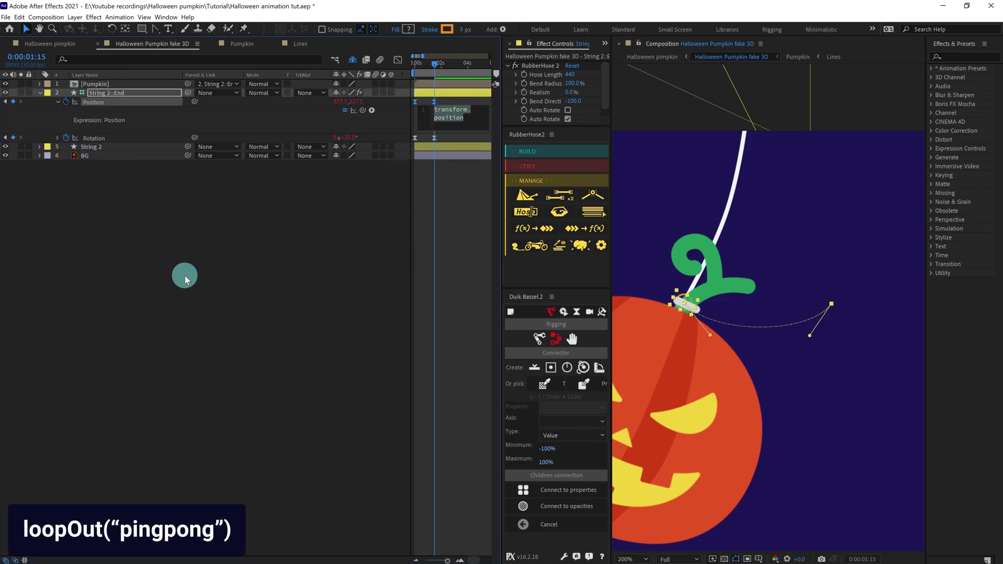
type("loo")
key("Down")
key("Return")
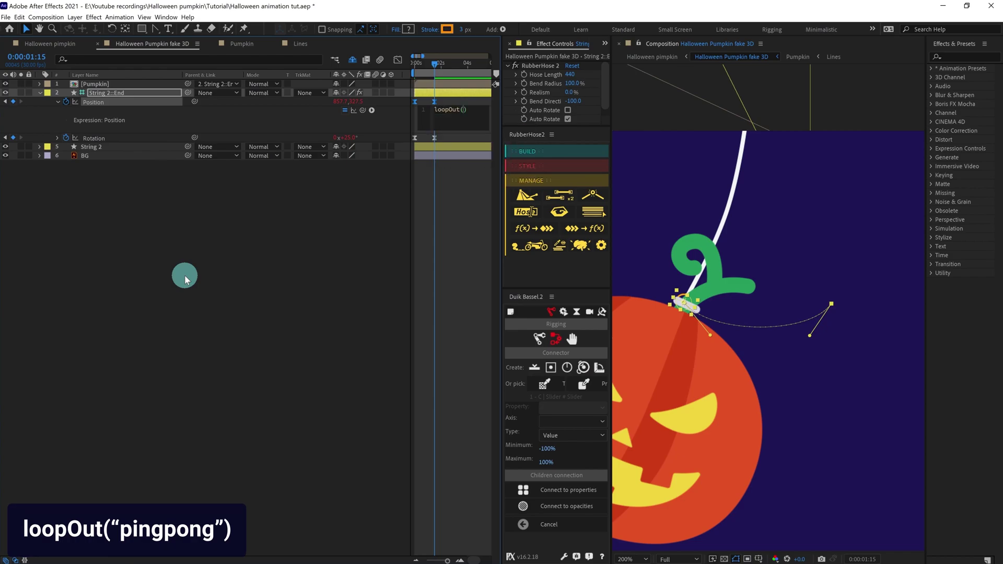
type("\"")
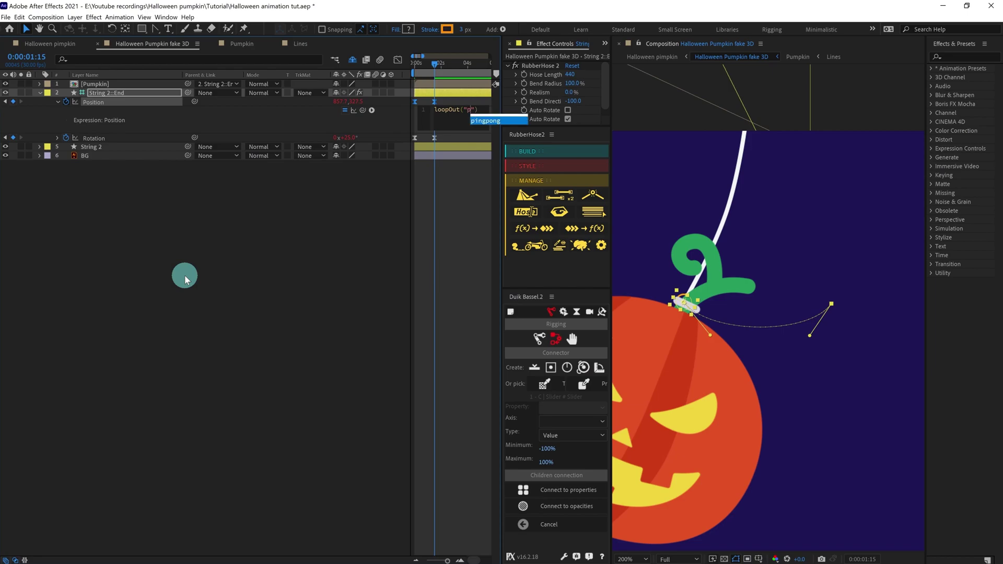
type("pin")
key("Return")
left_click(444, 312)
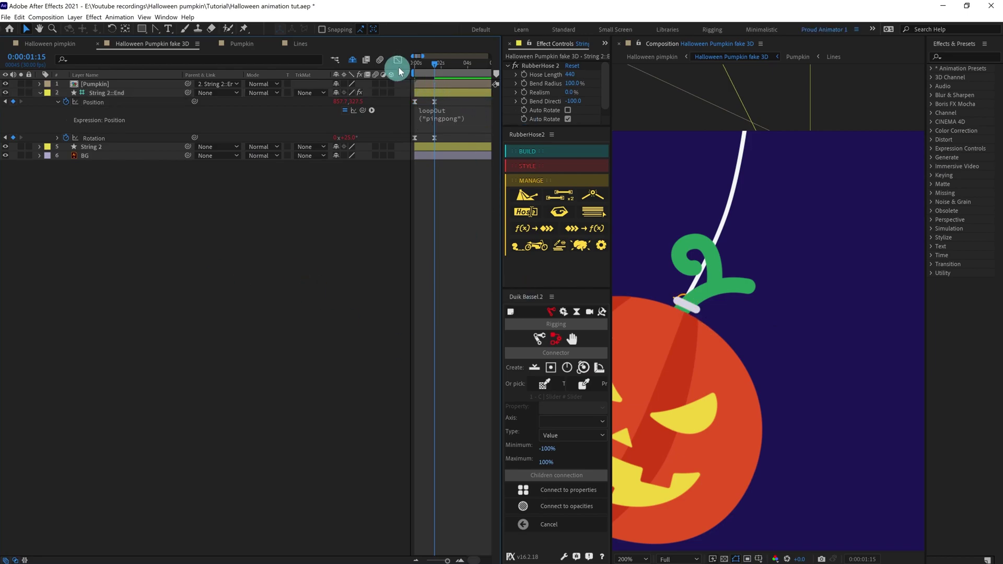
Step: Preview the swinging pumpkin animation from the first frame
key("Home")
scroll(794, 252, "down", 2)
key("space")
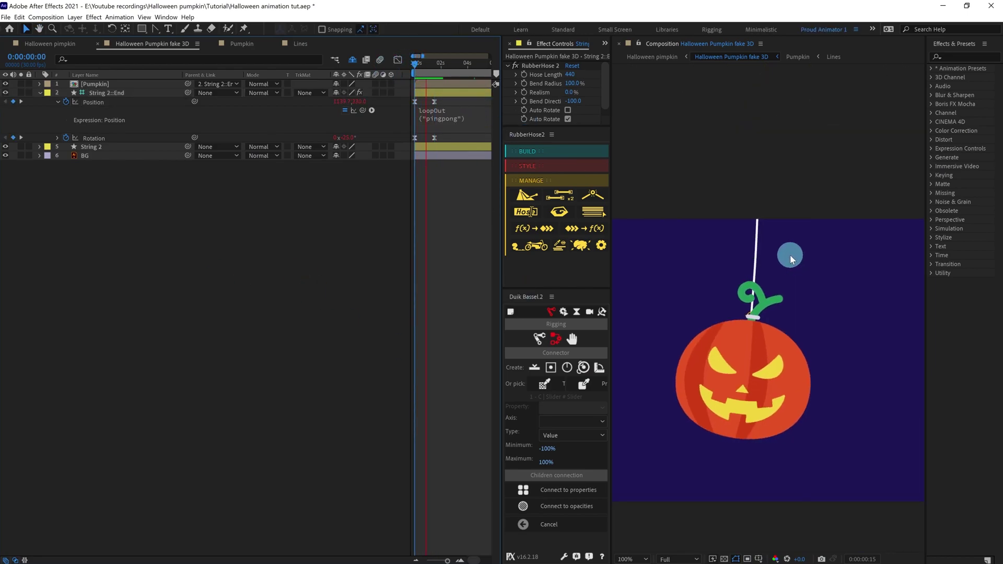
Step: Add the expression loopOut("pingpong") to the End controller's Rotation and preview the looping swing
left_click(422, 92)
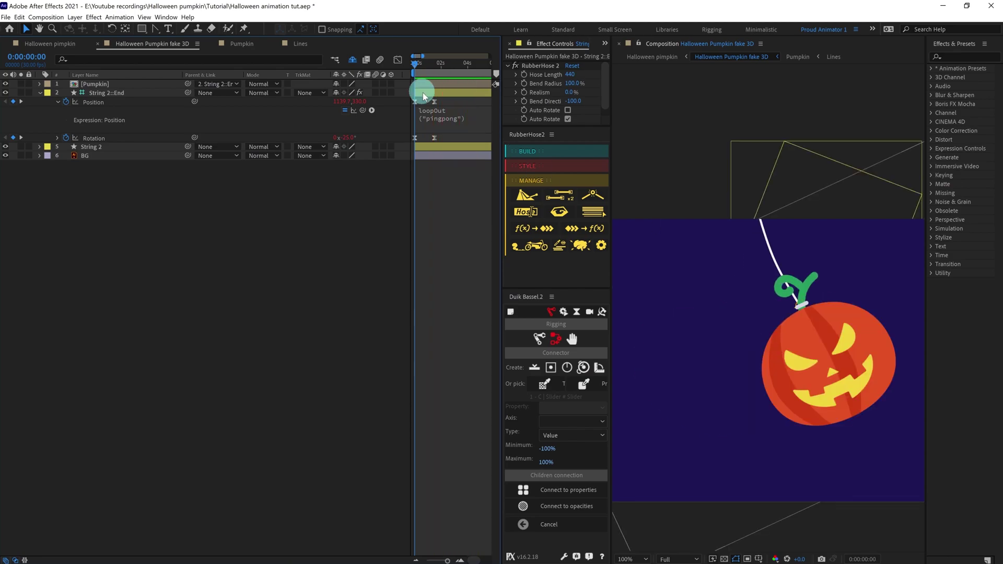
left_click(426, 118)
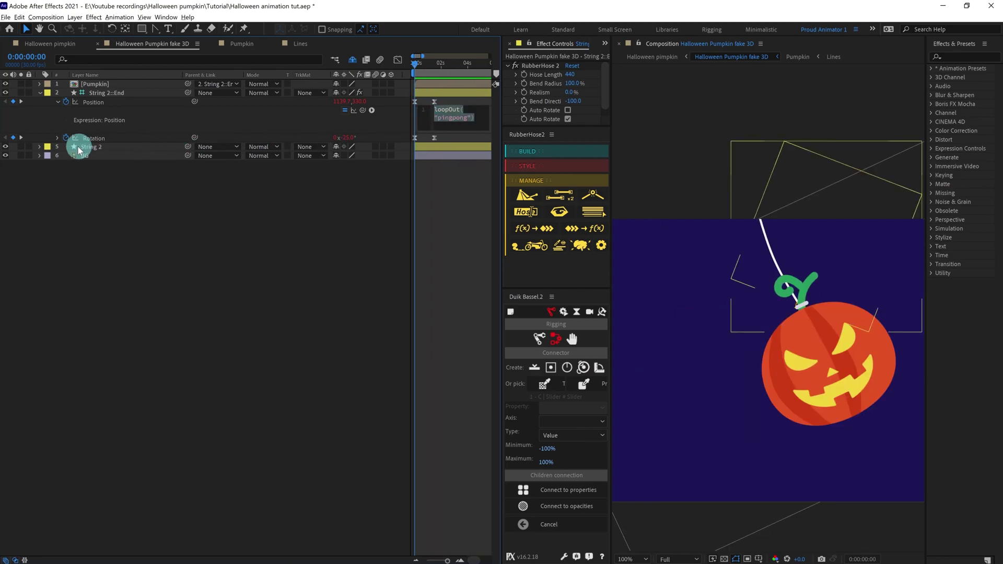
left_click(66, 137, "alt")
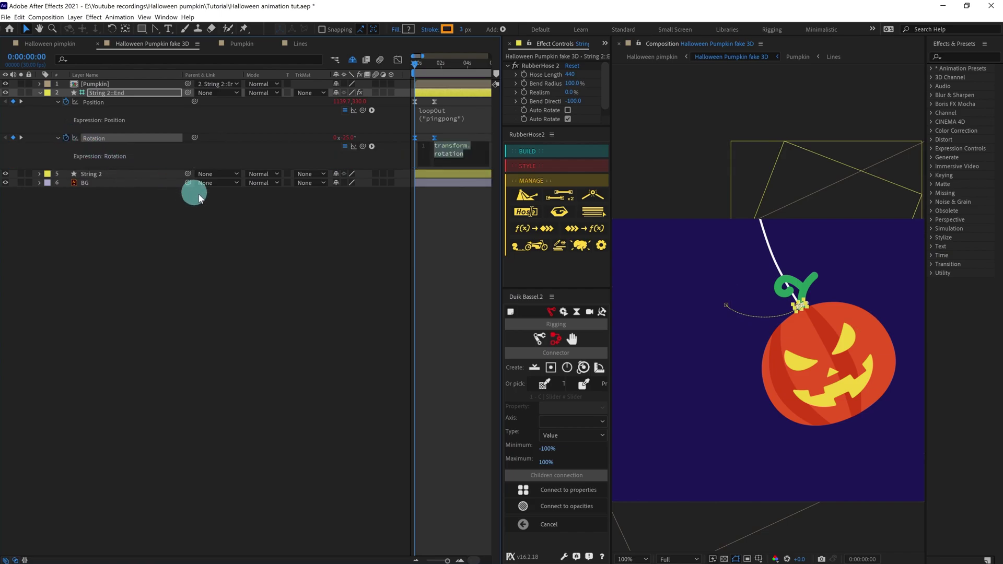
type("loopOut(\"pingpong\")")
left_click(298, 218)
key("space")
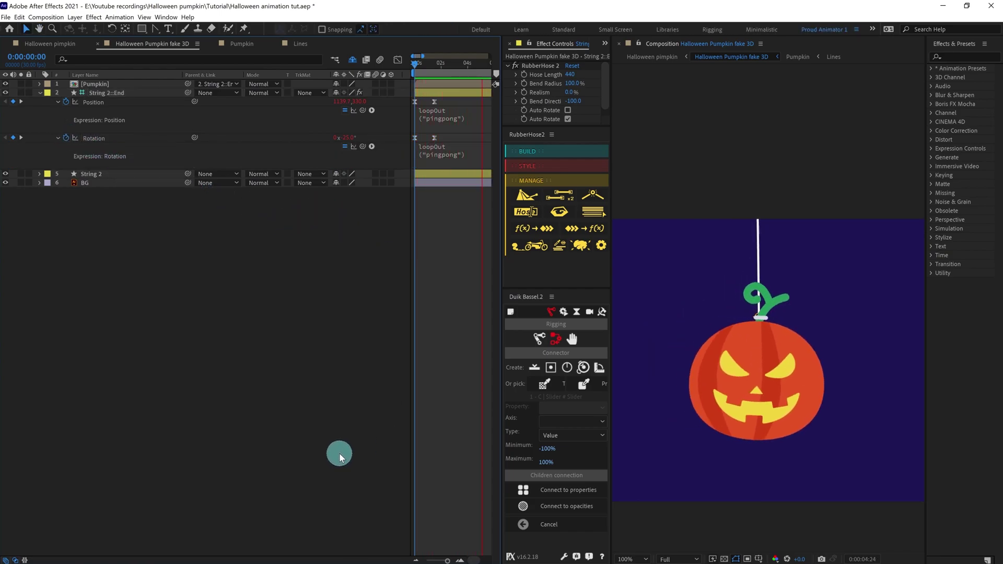
key("space")
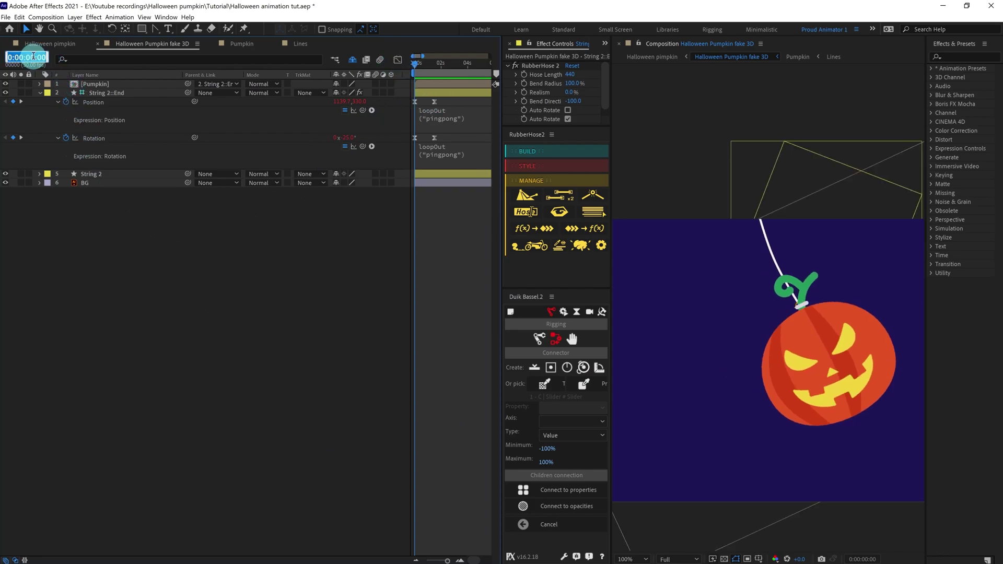
Step: Move the End controller's second Position and Rotation keyframes to 0:00:02:00
key("Return")
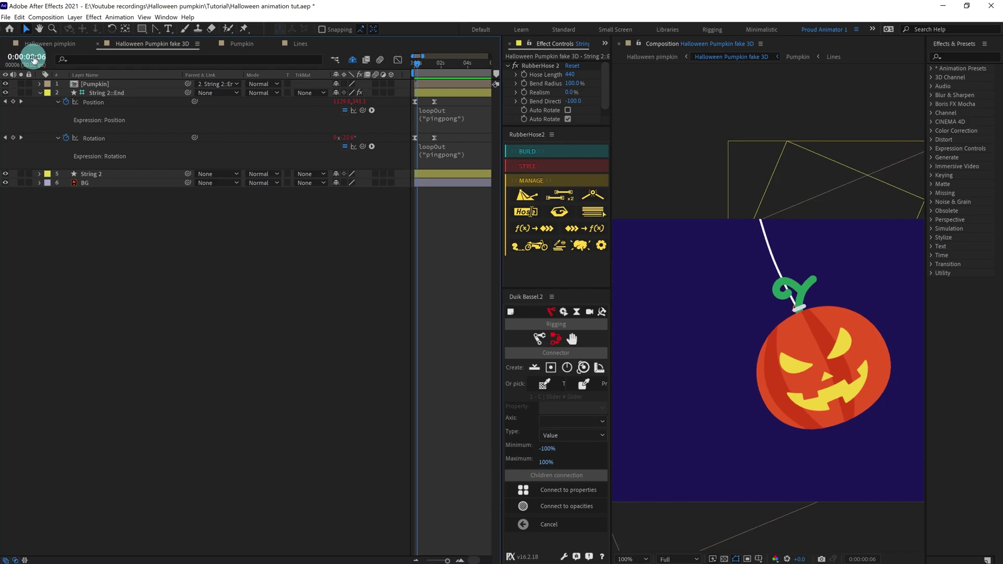
key("Home")
left_click(39, 54)
type("200")
key("Return")
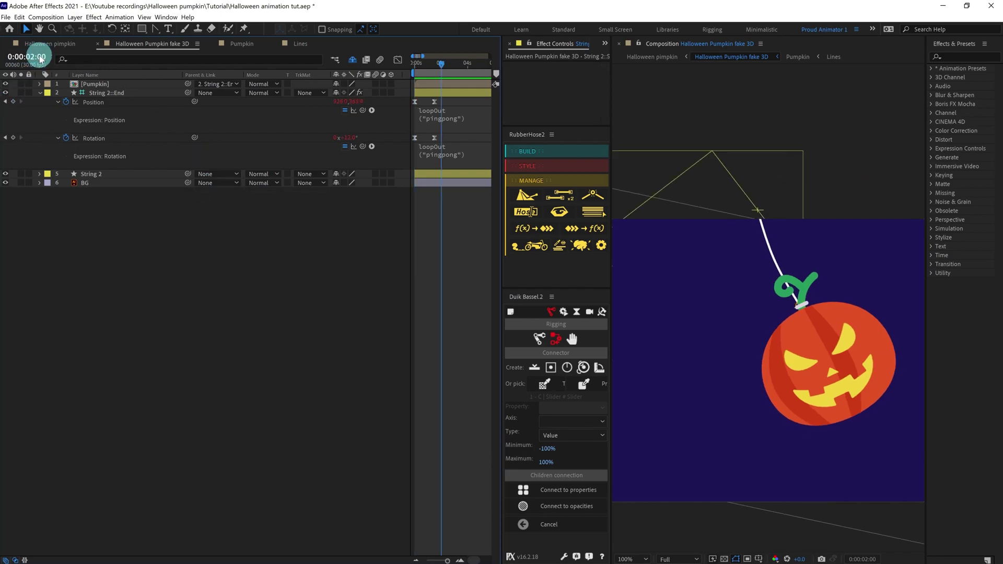
left_click(456, 111)
left_click_drag(454, 102, 484, 140)
key("=")
key("=")
key("=")
key("=")
key("-")
key("-")
key("-")
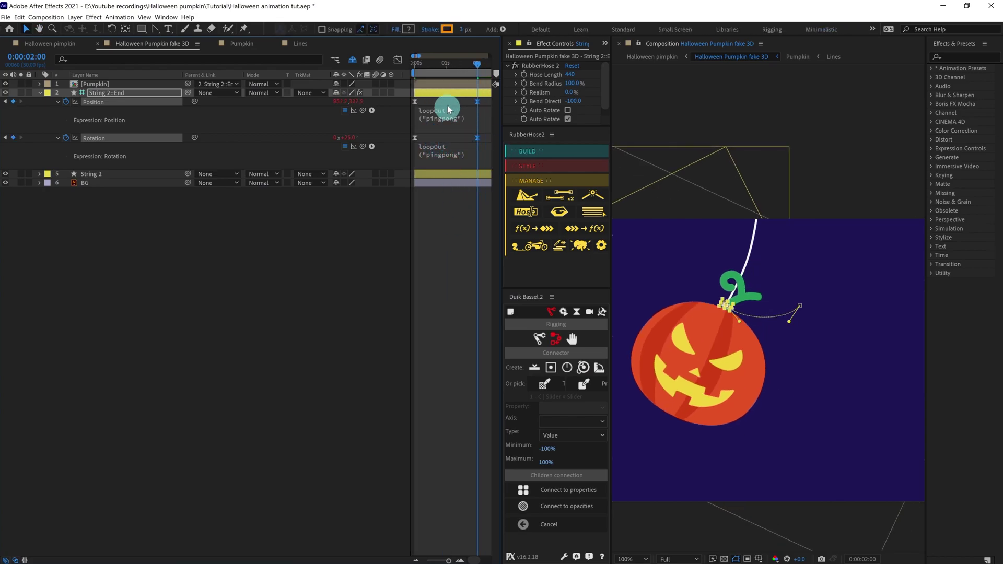
Step: Preview the slower pumpkin swing from the first frame
left_click_drag(442, 65, 384, 64)
key("space")
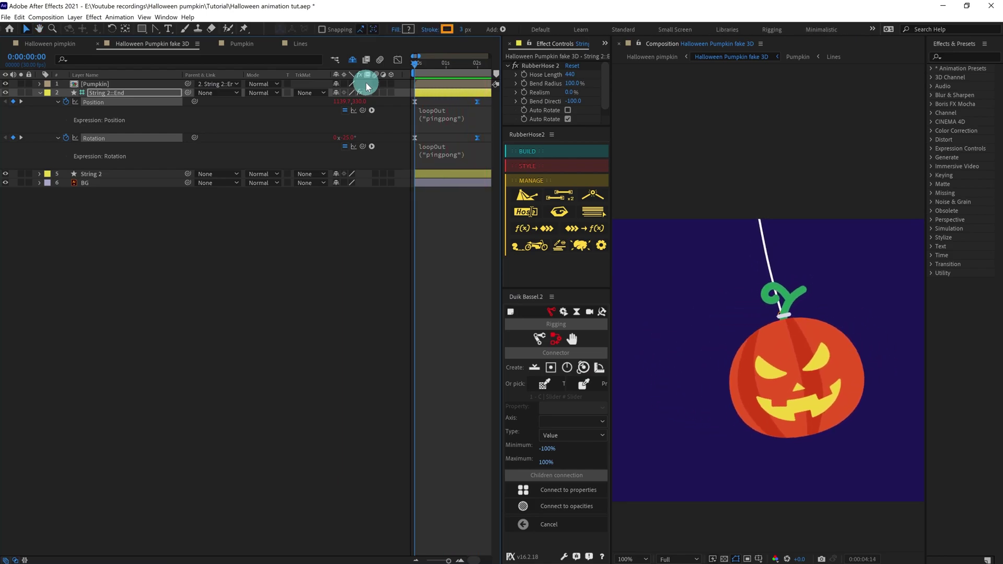
key("space")
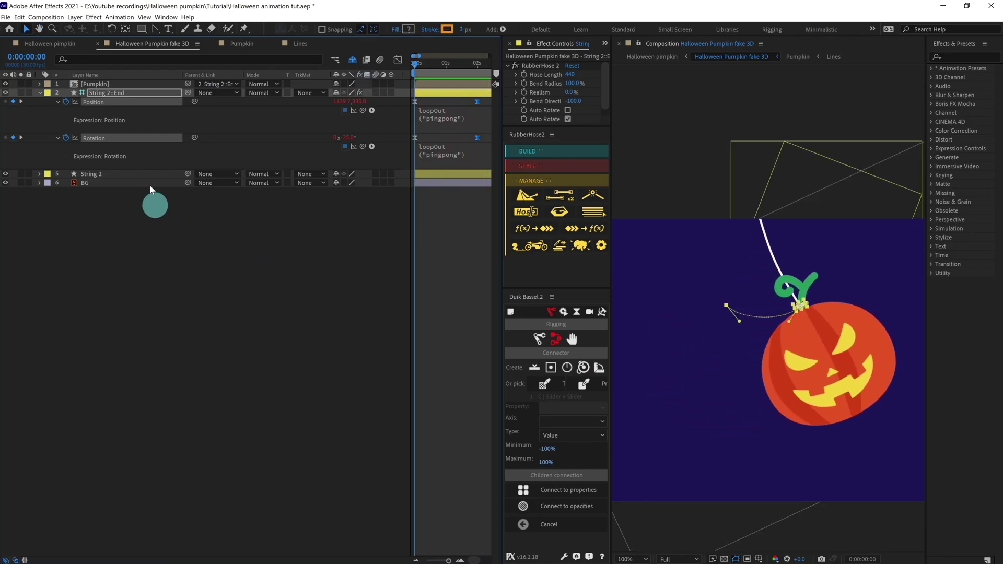
Step: Move the End controller's second Position and Rotation keyframes to 0:00:01:20
left_click(44, 56)
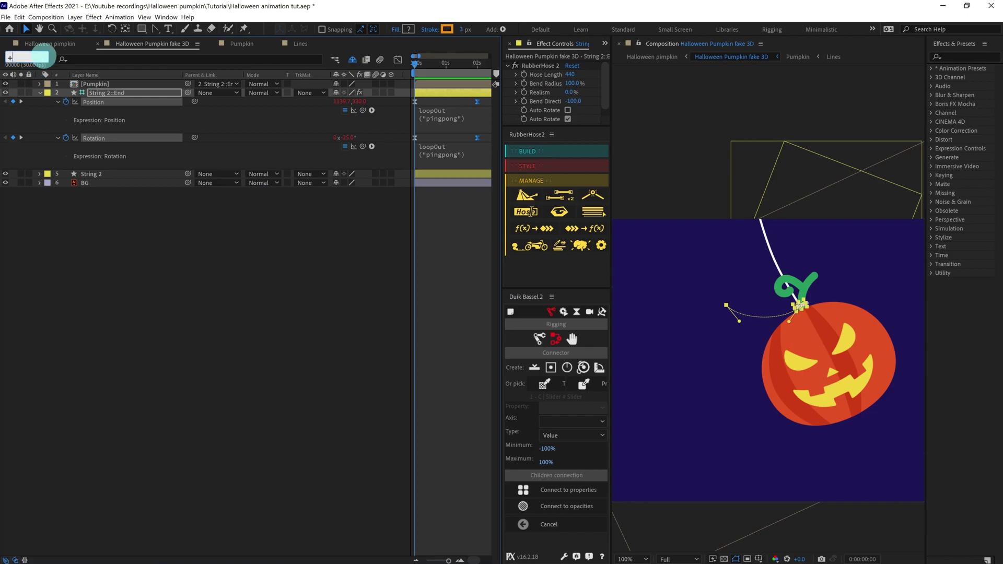
key("Return")
left_click_drag(477, 139, 466, 145)
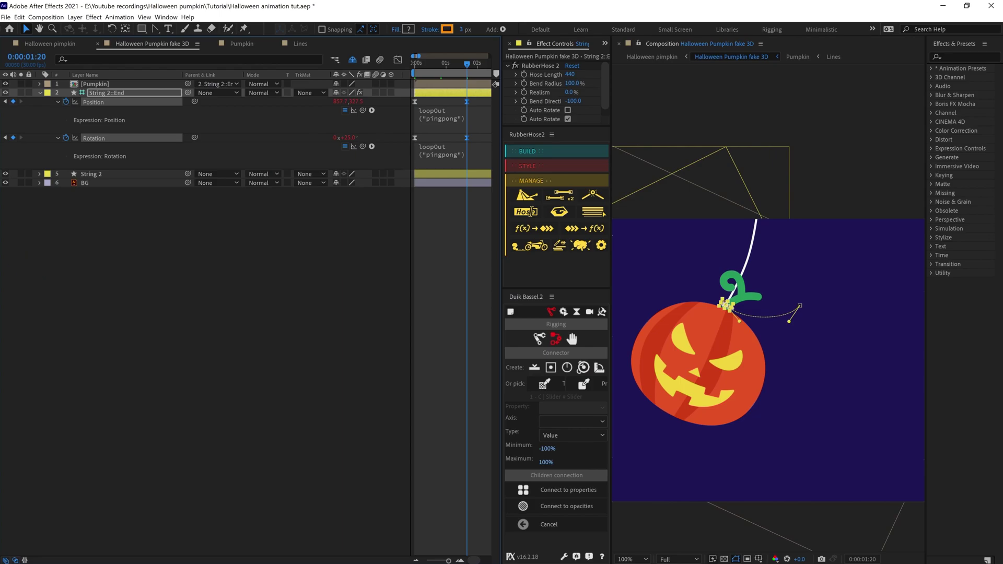
left_click(303, 290)
Step: Save the project and play the retimed swing from the first frame
left_click_drag(430, 60, 413, 63)
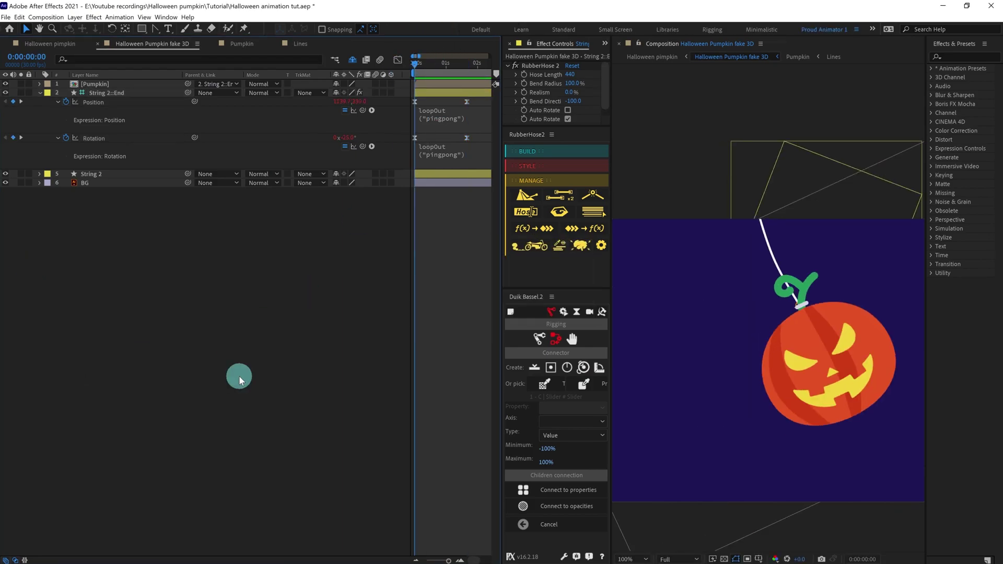
key("ctrl+s")
key("space")
key("space")
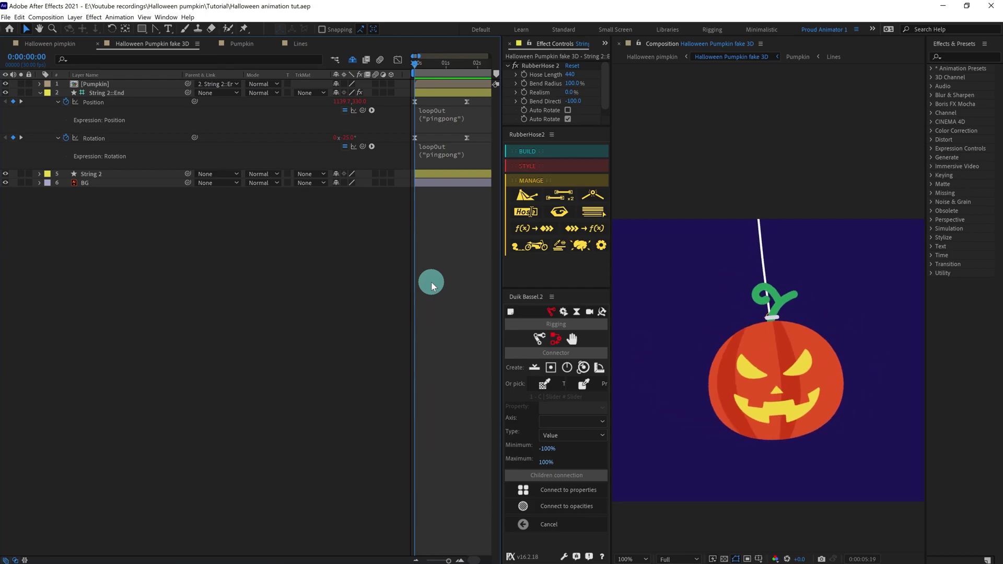
key("space")
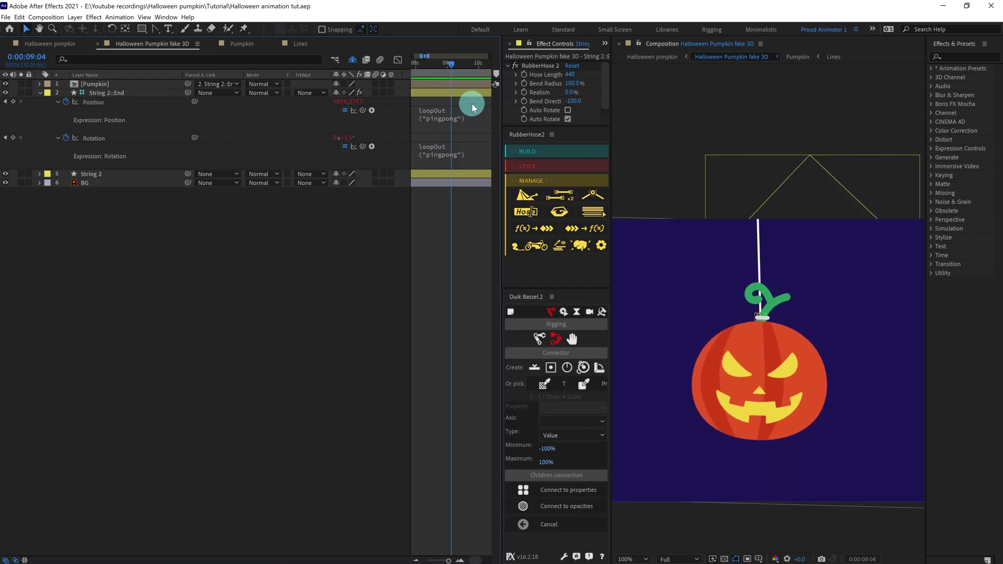
Step: Steepen the mid-swing speed peak of the End controller's Position and Rotation keyframes by lengthening their ease handles in the speed graph
left_click_drag(451, 66, 289, 81)
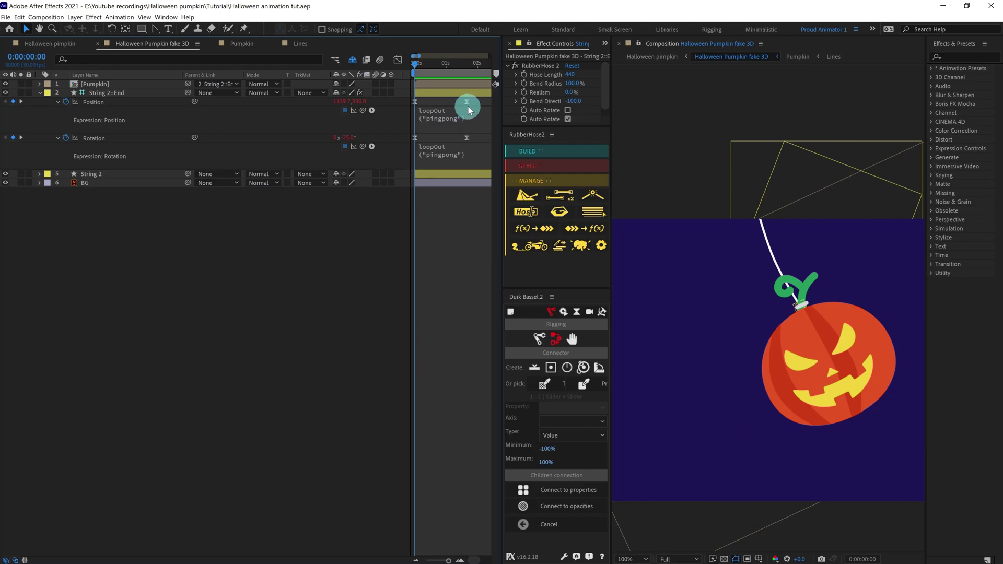
left_click_drag(468, 105, 397, 147)
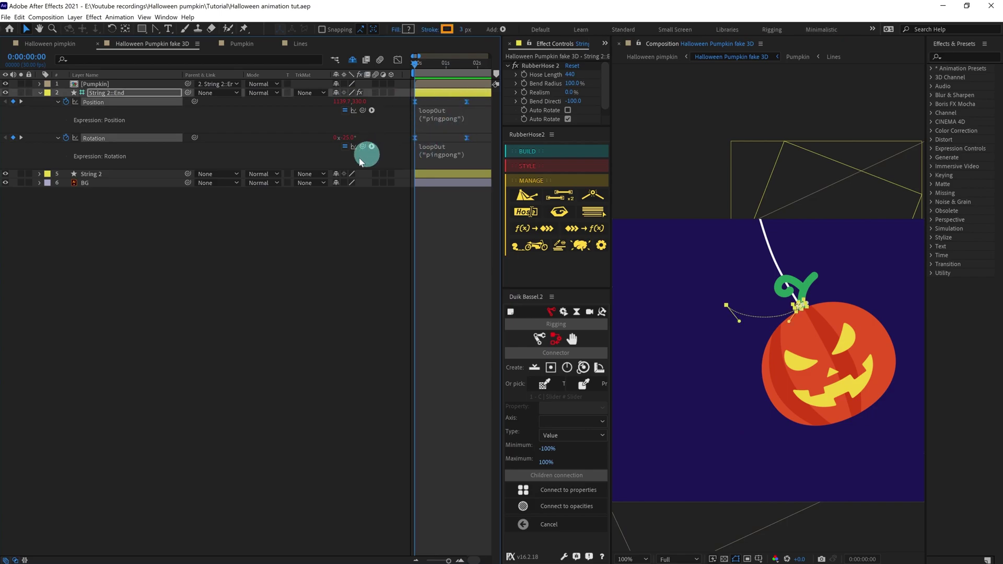
left_click(397, 62)
left_click_drag(452, 519, 427, 509)
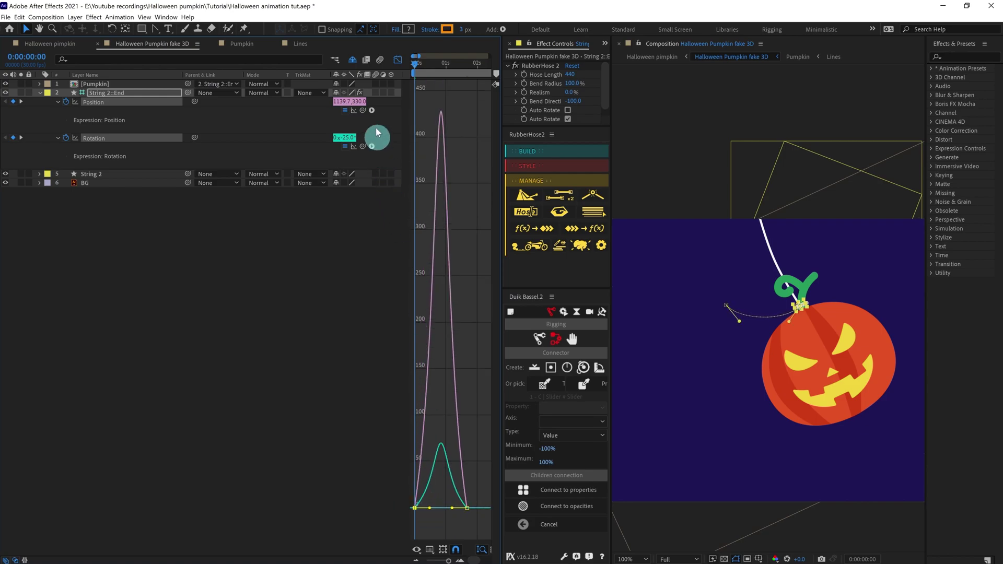
left_click(397, 62)
Step: Shift both Rotation keyframes of the End controller four frames later than the Position keyframes and preview the swing
left_click(415, 138)
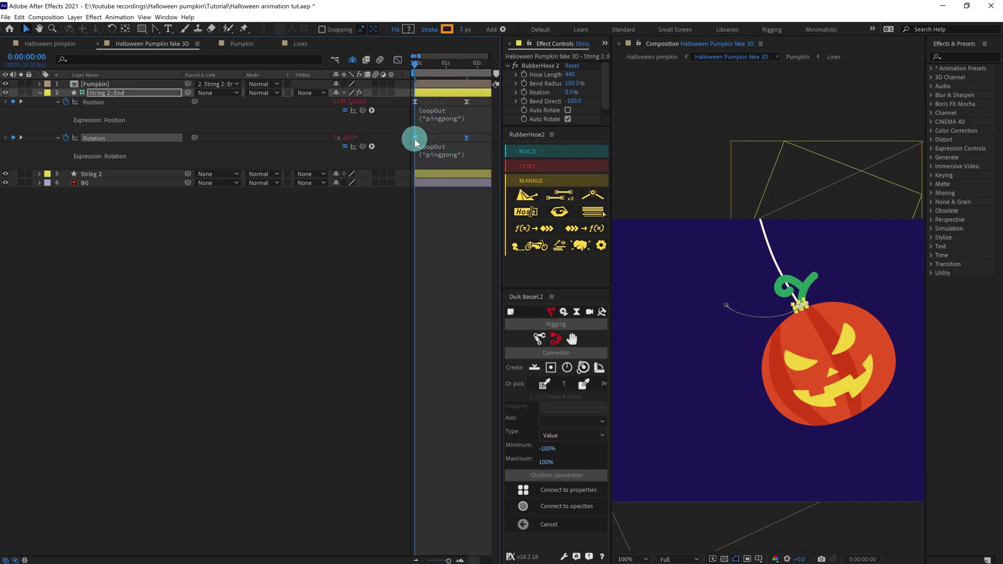
left_click_drag(415, 138, 419, 138)
left_click(428, 302)
key("space")
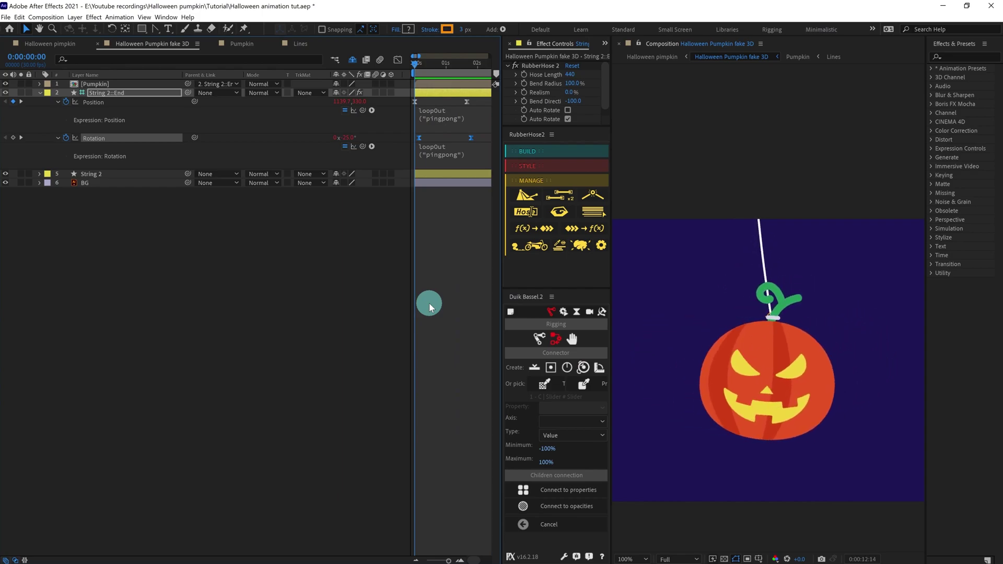
left_click(412, 56)
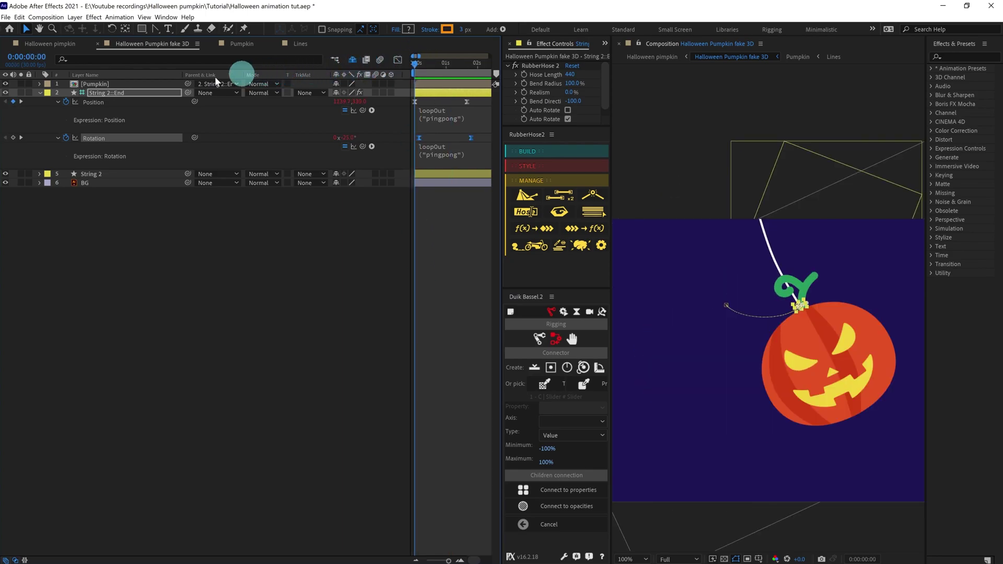
Step: In the Pumpkin composition, reveal the C | Slider layer's Position and set a keyframe at the first frame
left_click(242, 44)
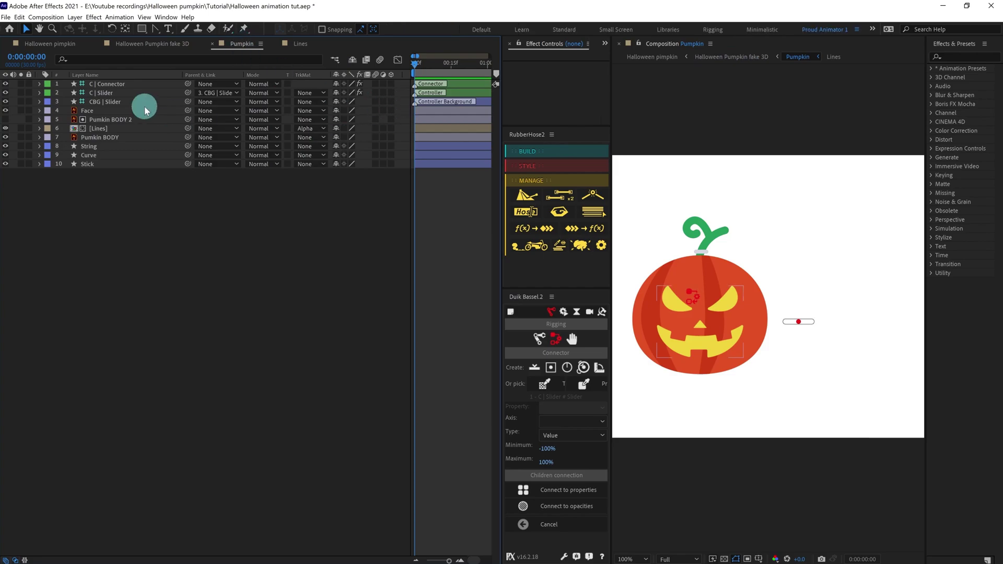
left_click(111, 83)
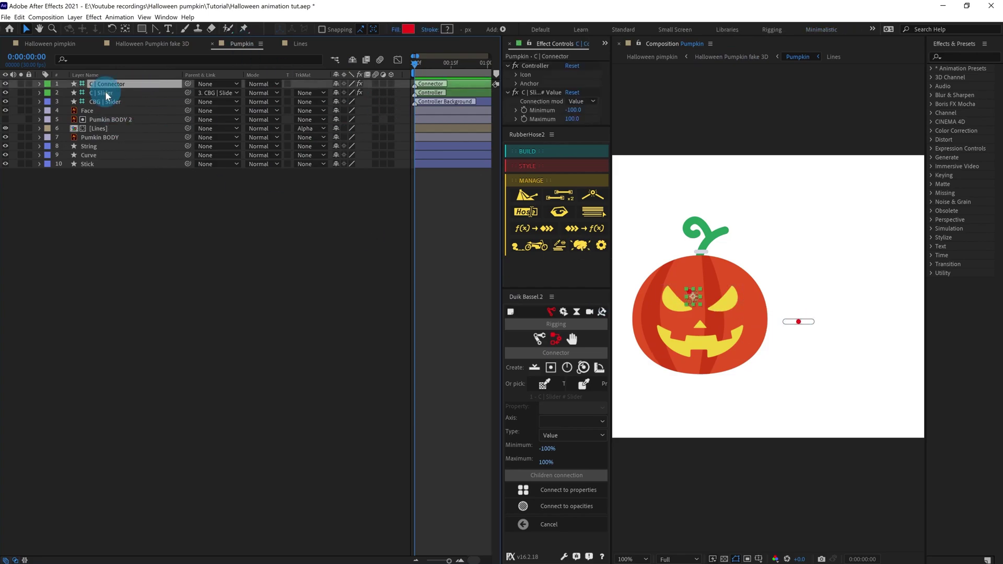
left_click(107, 94)
key("p")
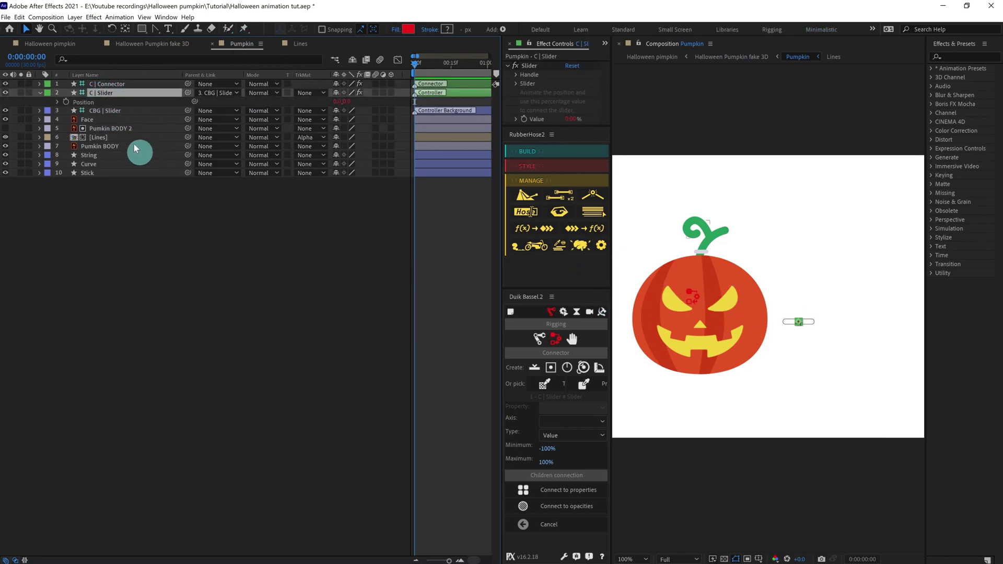
Step: Add a C | Slider Position keyframe at 0:00:01:20, matching the time of the swing's second Position keyframe
left_click(165, 44)
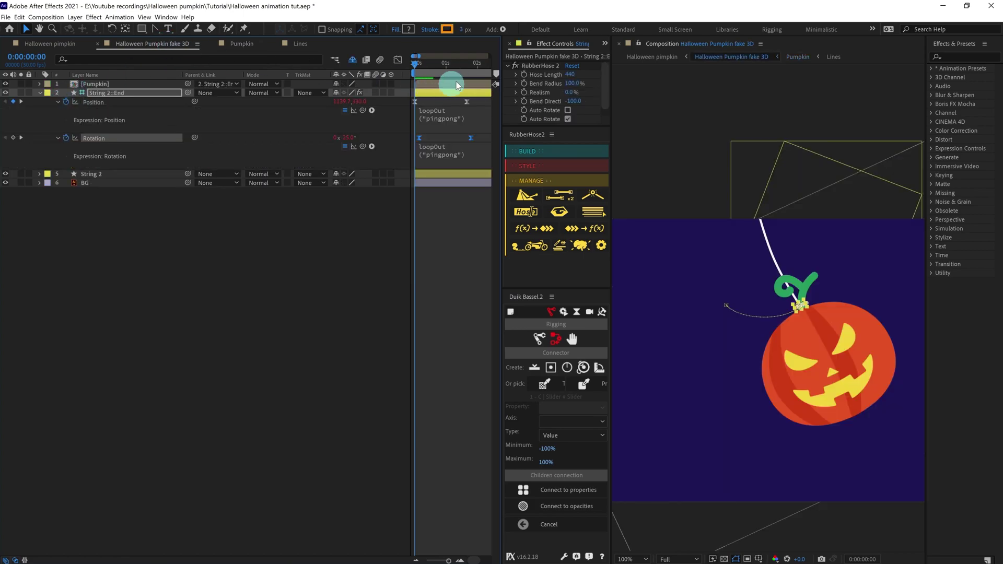
left_click(464, 67)
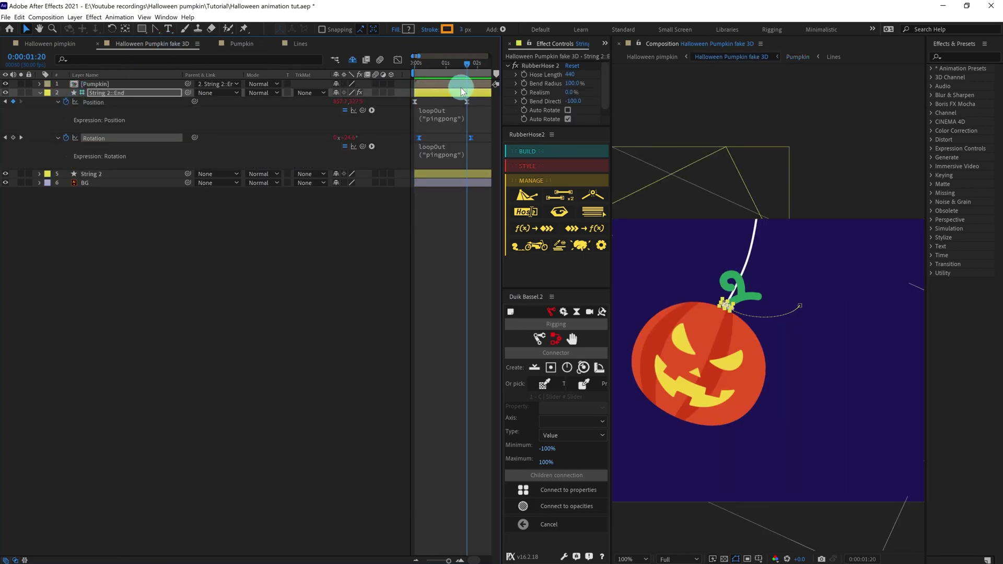
left_click(241, 45)
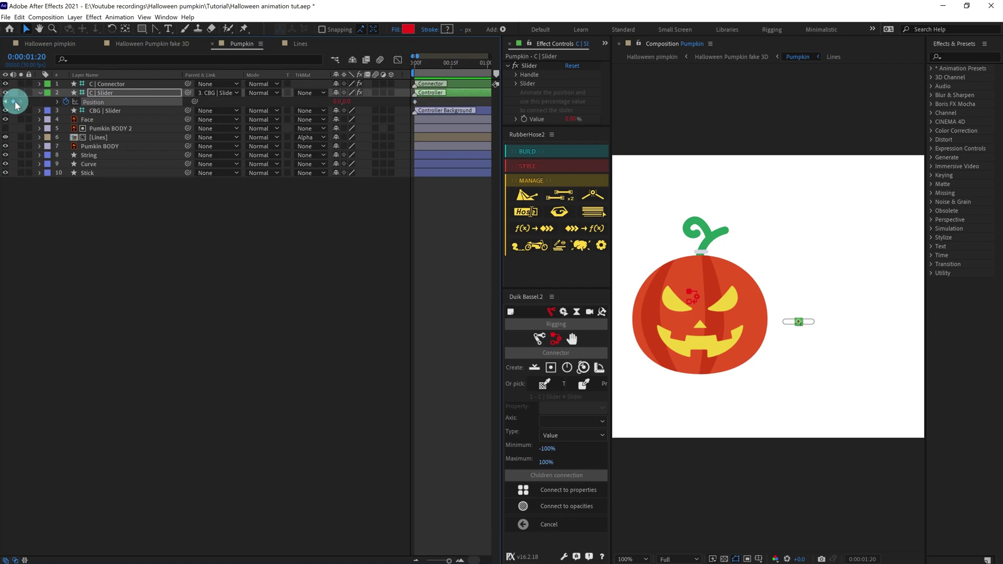
left_click(159, 44)
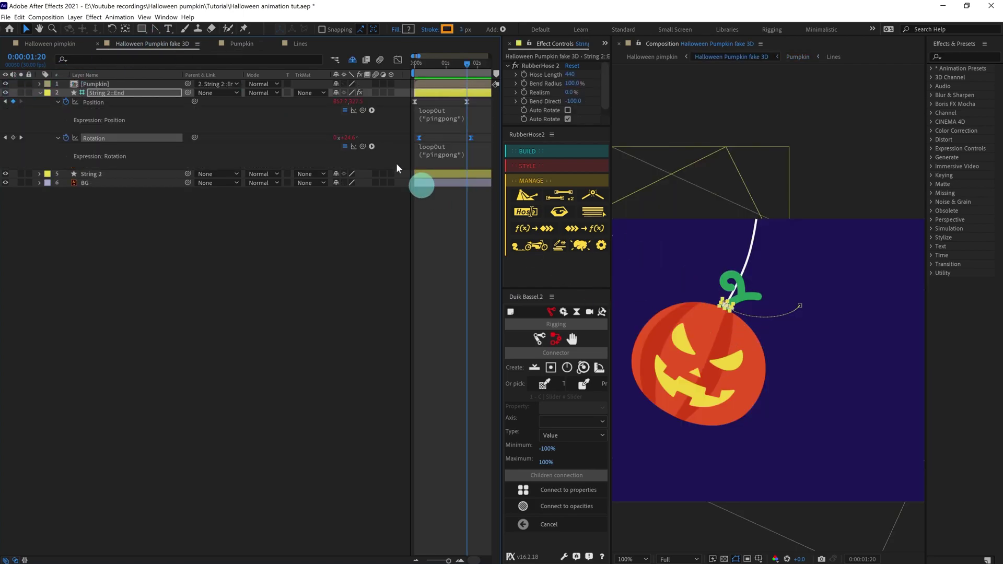
left_click(241, 44)
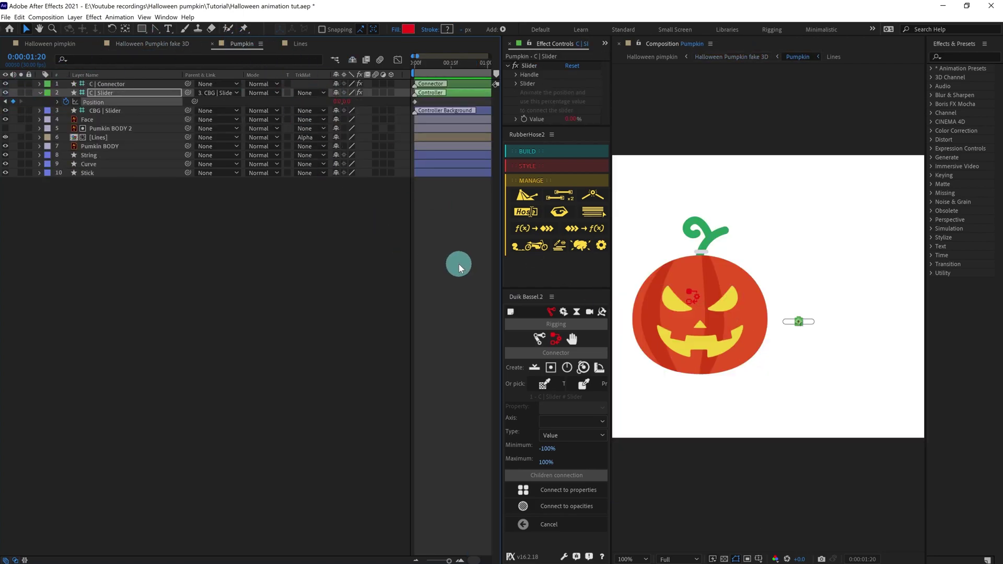
scroll(447, 256, "down", 2)
Step: At 0:00:01:20, move the C | Slider handle along its track to Position -36.8, 0 so the pumpkin turns left
scroll(810, 350, "up", 4)
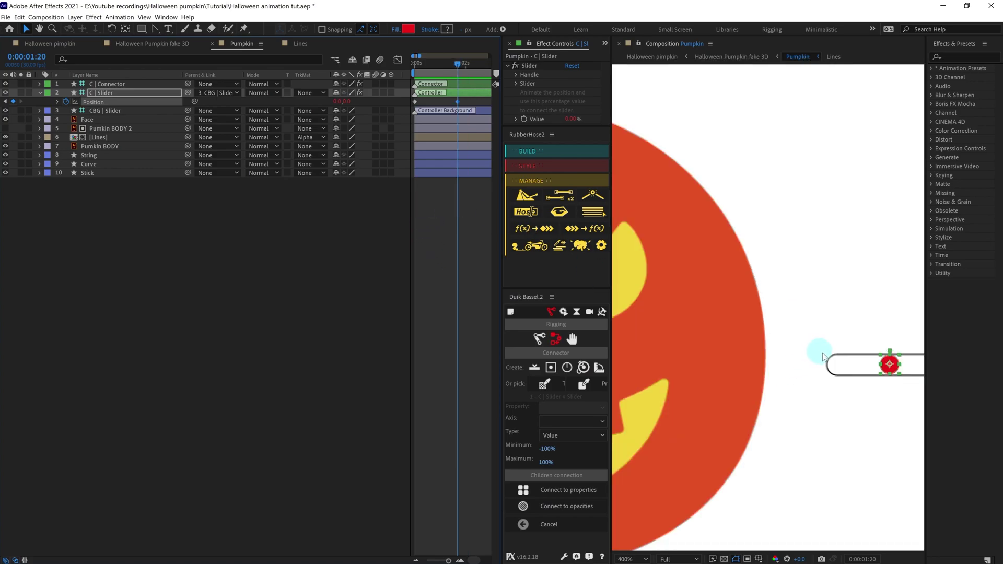
left_click_drag(894, 374, 835, 373)
scroll(835, 373, "down", 2)
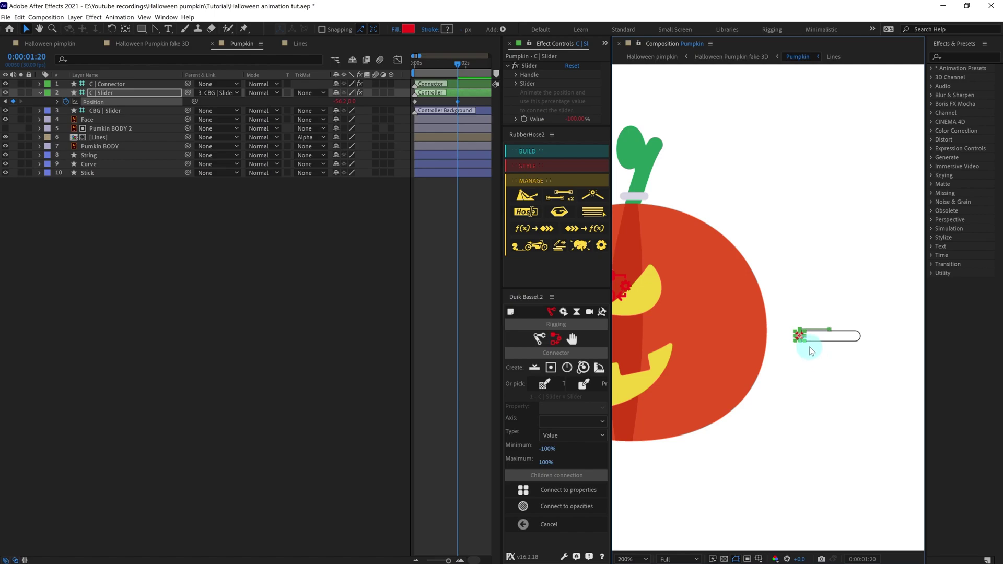
scroll(809, 347, "up", 2)
left_click_drag(831, 361, 834, 364)
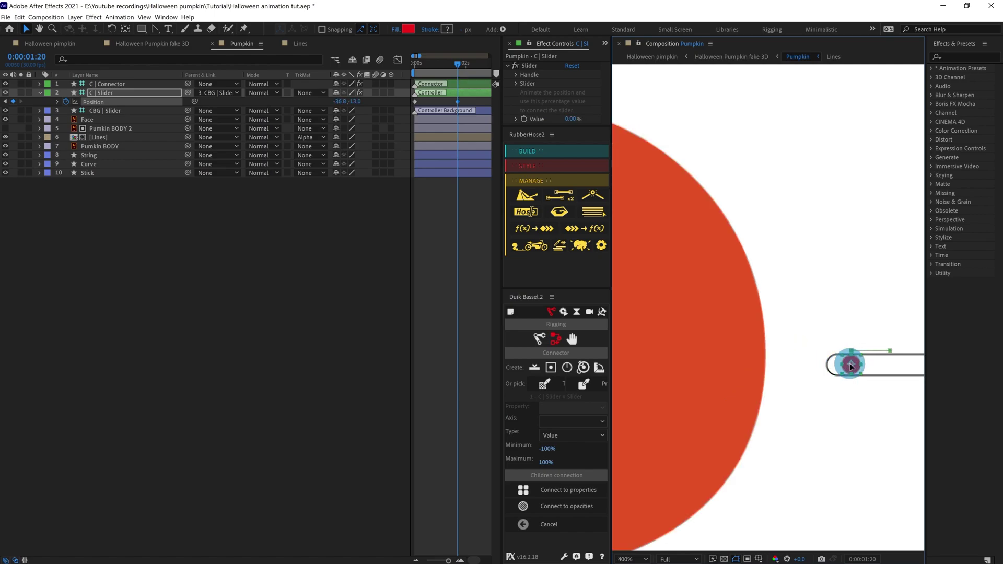
scroll(844, 361, "down", 4)
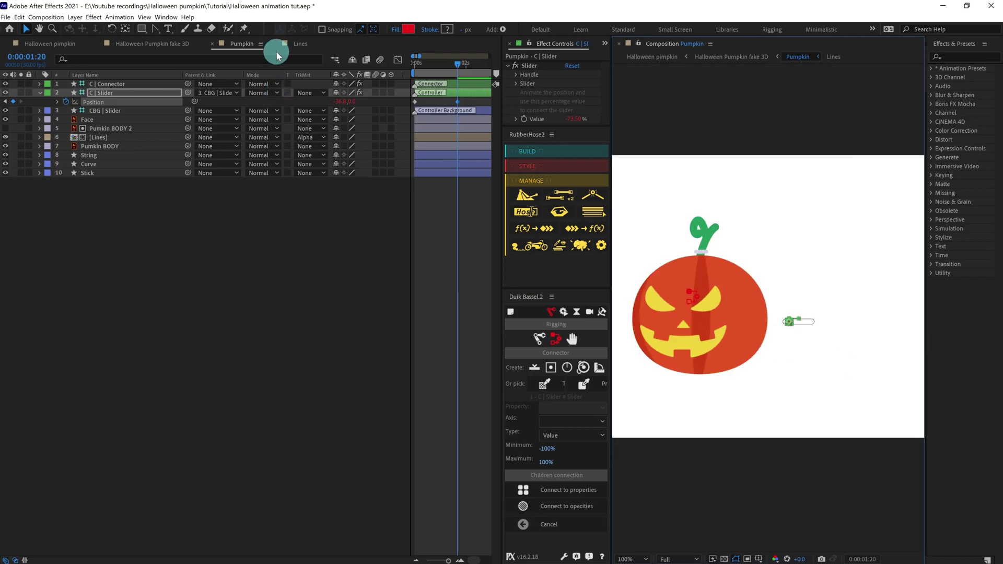
Step: At the first frame, move the C | Slider handle to X Position 39.2 so the pumpkin turns right, and apply Easy Ease to both Position keyframes
left_click(162, 46)
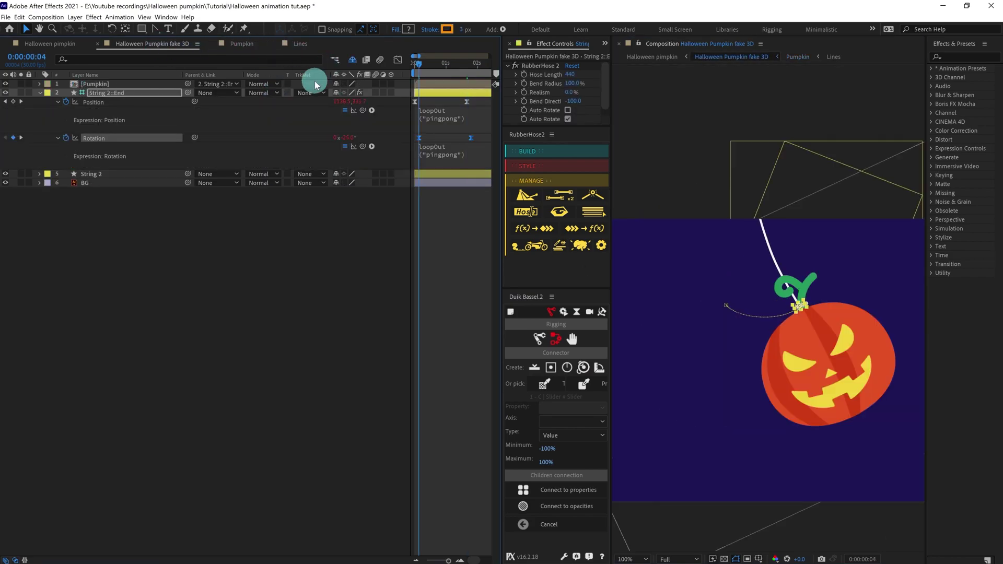
left_click(242, 44)
scroll(763, 269, "up", 4)
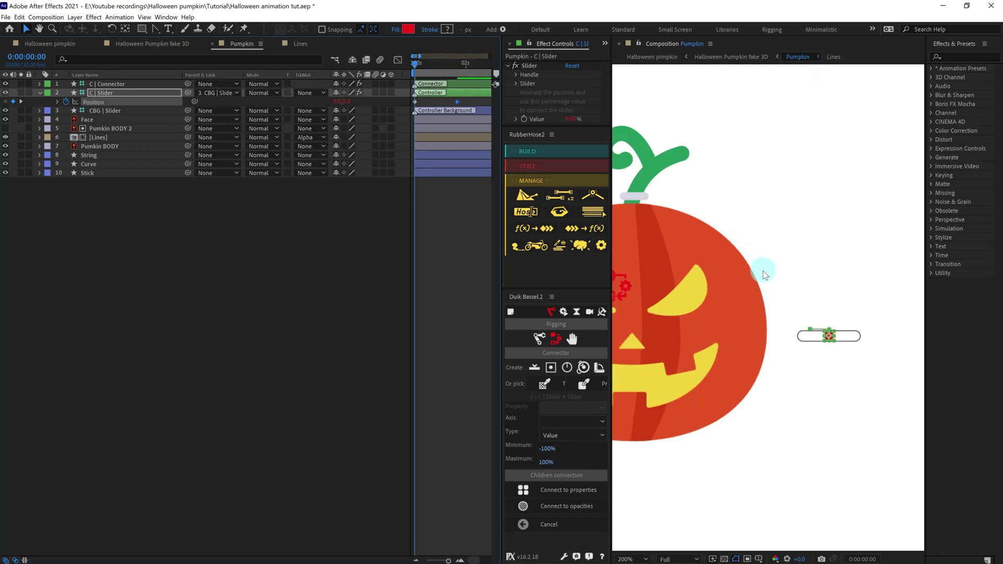
left_click_drag(838, 358, 736, 300)
left_click(792, 329)
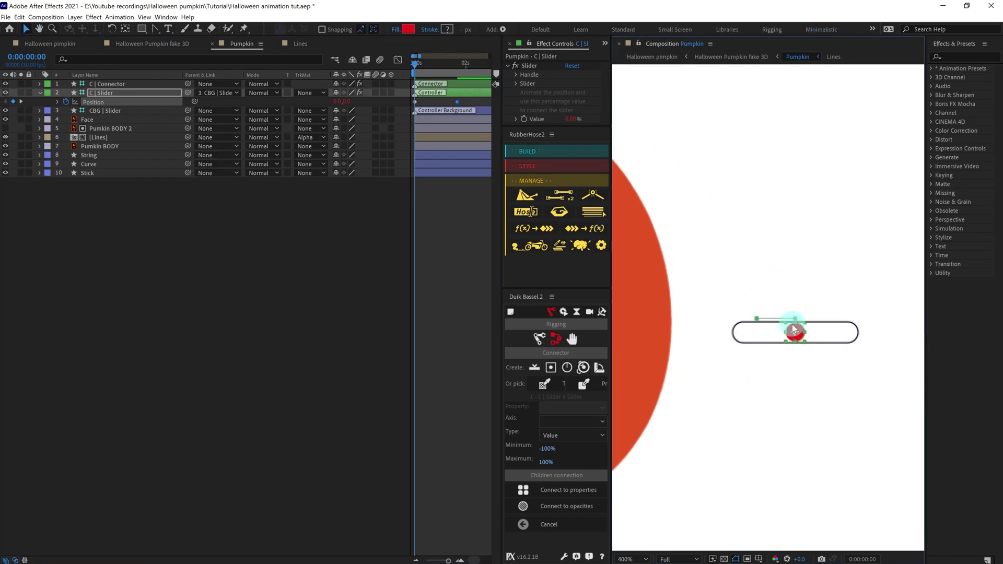
left_click_drag(844, 330, 838, 331)
scroll(837, 329, "down", 2)
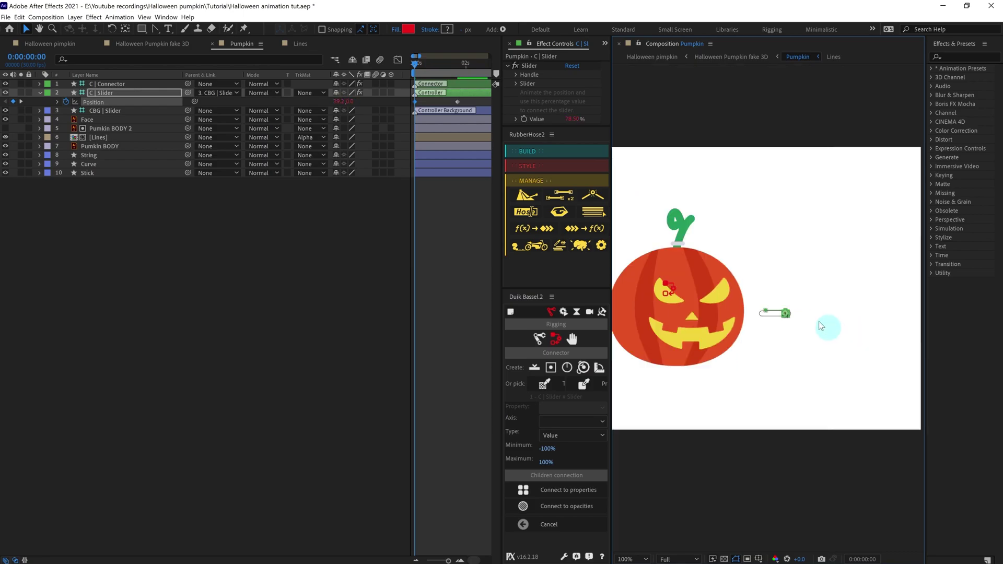
left_click_drag(745, 262, 785, 260)
left_click_drag(463, 102, 386, 109)
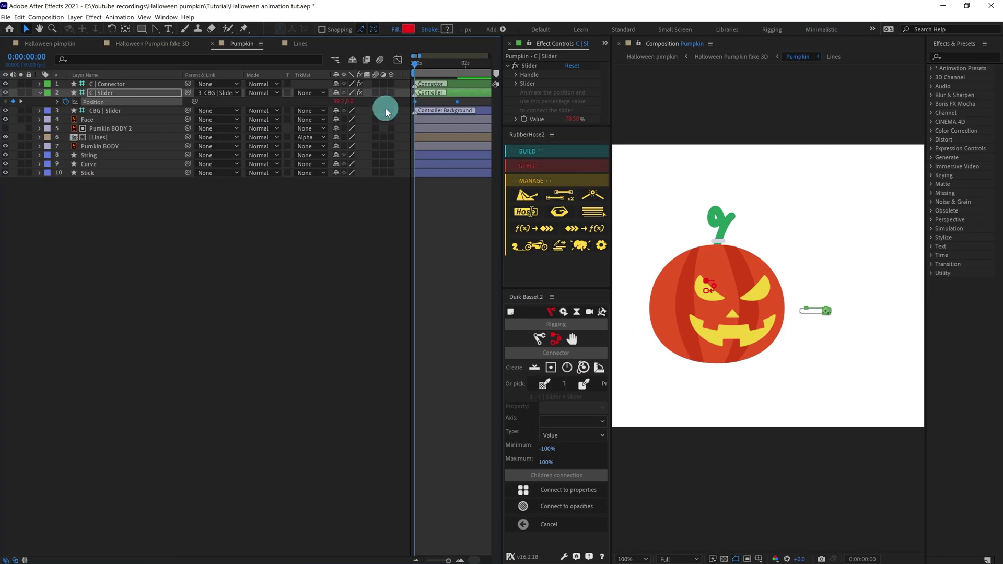
key("F9")
Step: Use the EaseCopy script to copy the easing of the String 2::End Position keyframes onto both C | Slider Position keyframes
left_click(142, 47)
left_click_drag(472, 99, 412, 106)
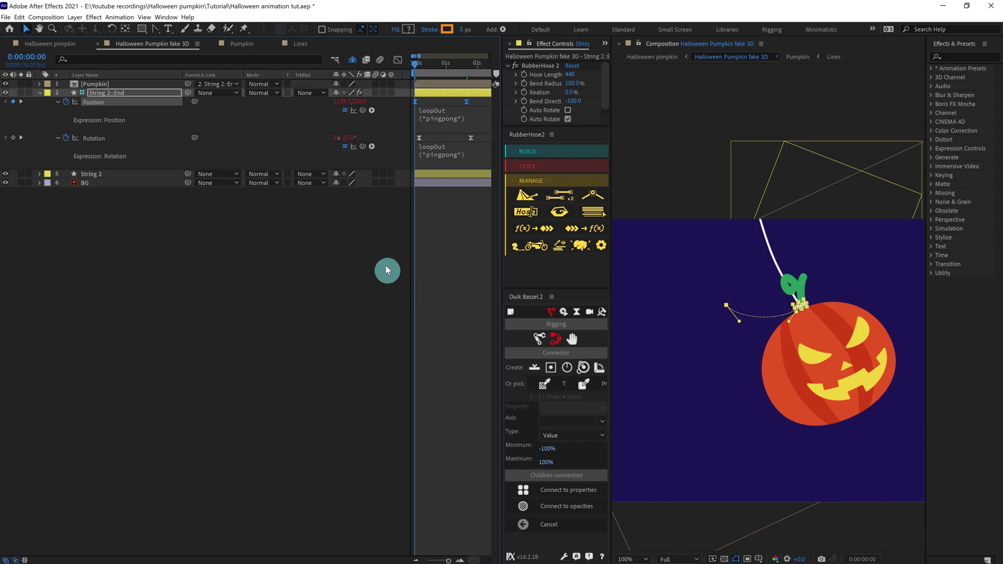
left_click(162, 18)
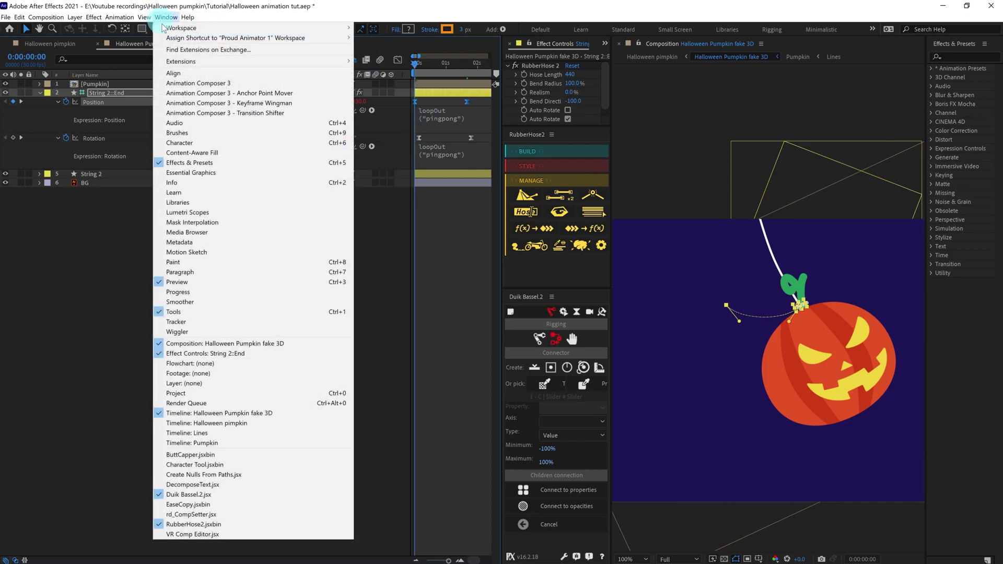
left_click(188, 500)
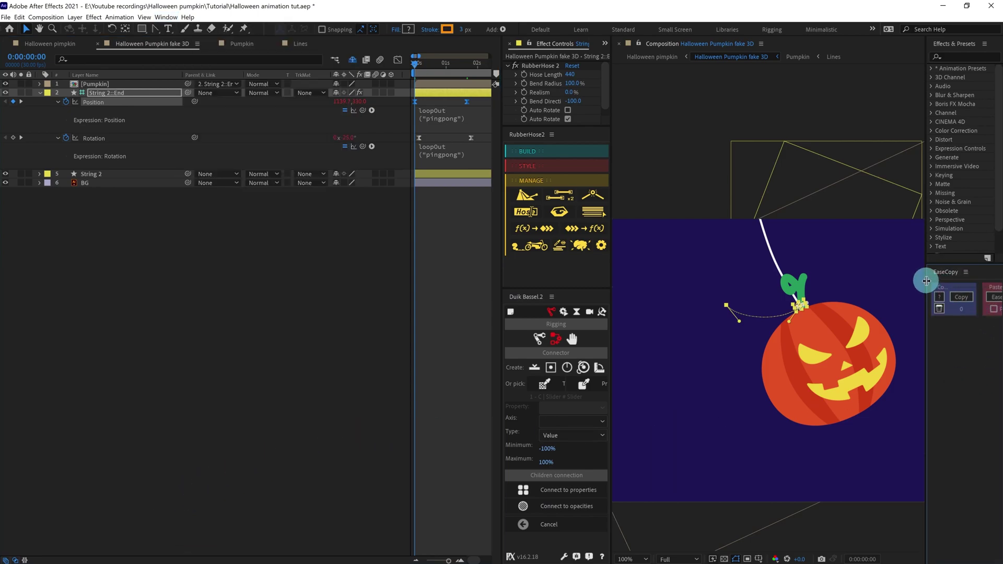
left_click_drag(926, 281, 864, 282)
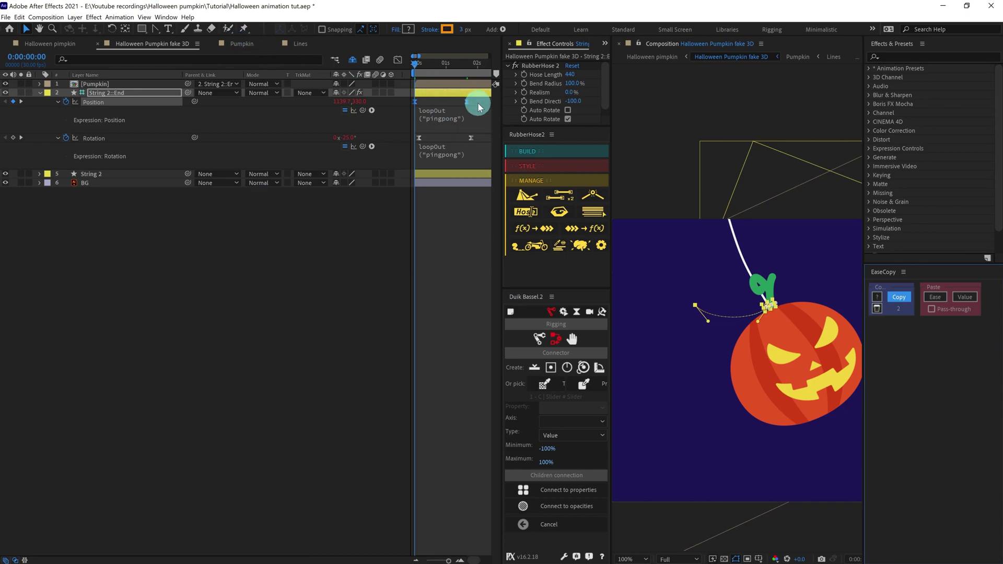
left_click(237, 44)
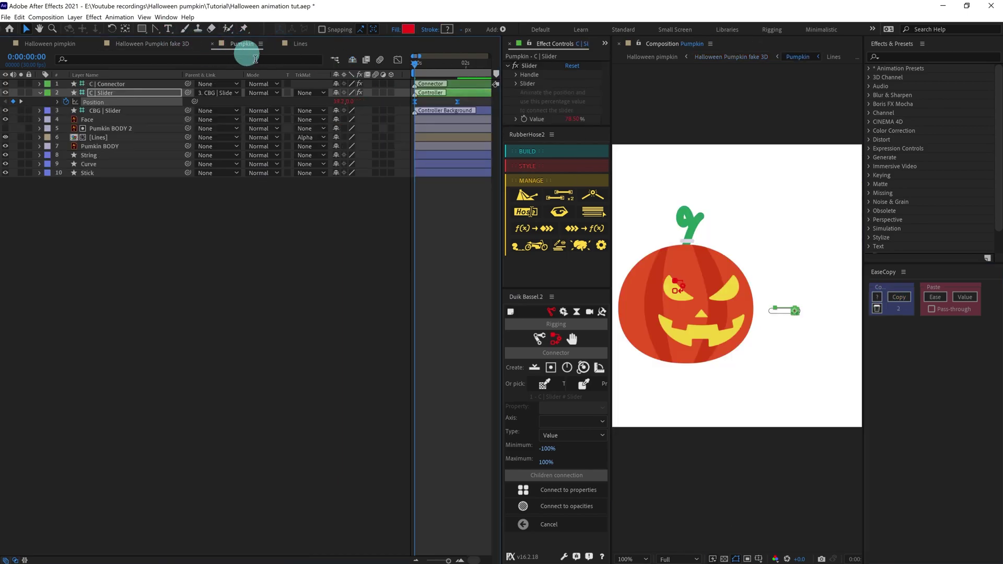
left_click(935, 296)
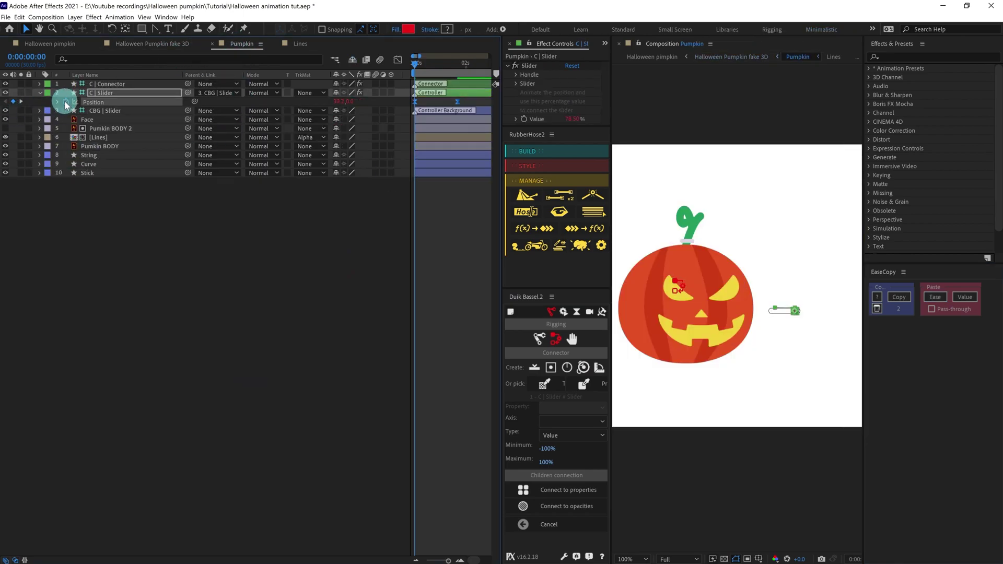
Step: Add the expression loopOut("pingpong") to the C | Slider layer's Position
left_click(66, 102, "alt")
type("loopOut(\"pingpong\")")
left_click(257, 249)
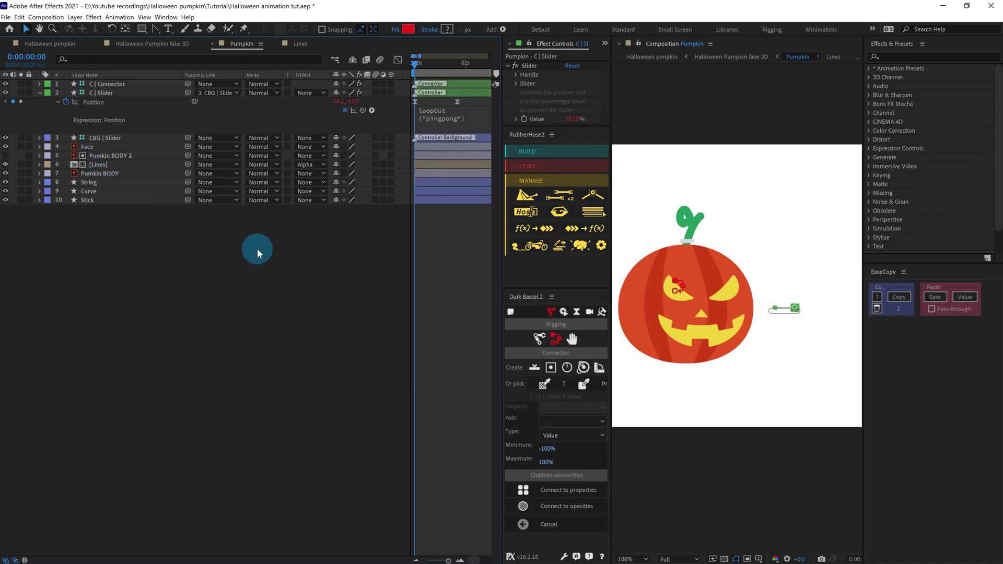
Step: Shift both C | Slider Position keyframes later so that the first one sits at 0:00:00:08
left_click_drag(457, 102, 409, 106)
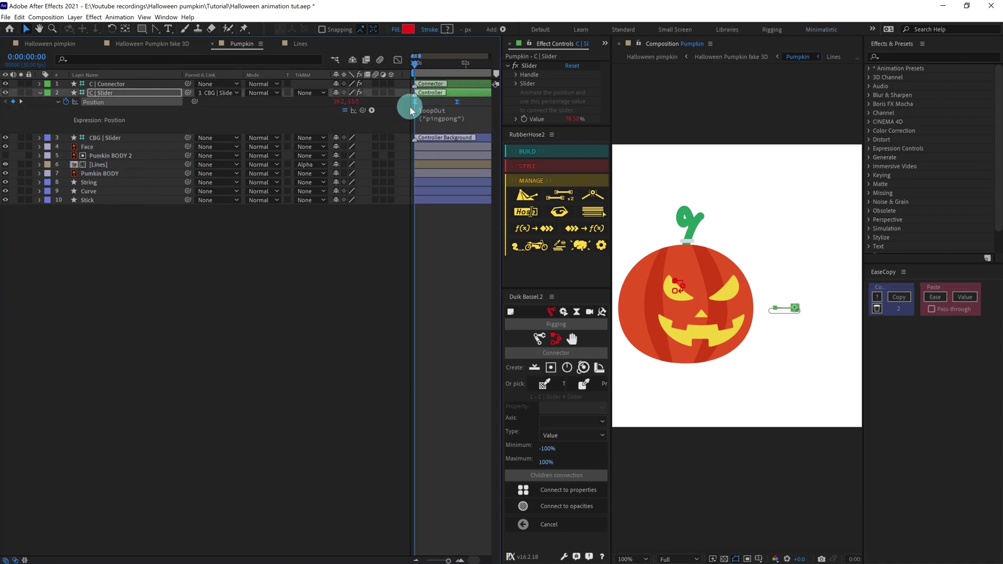
key("=")
key("=")
left_click(173, 46)
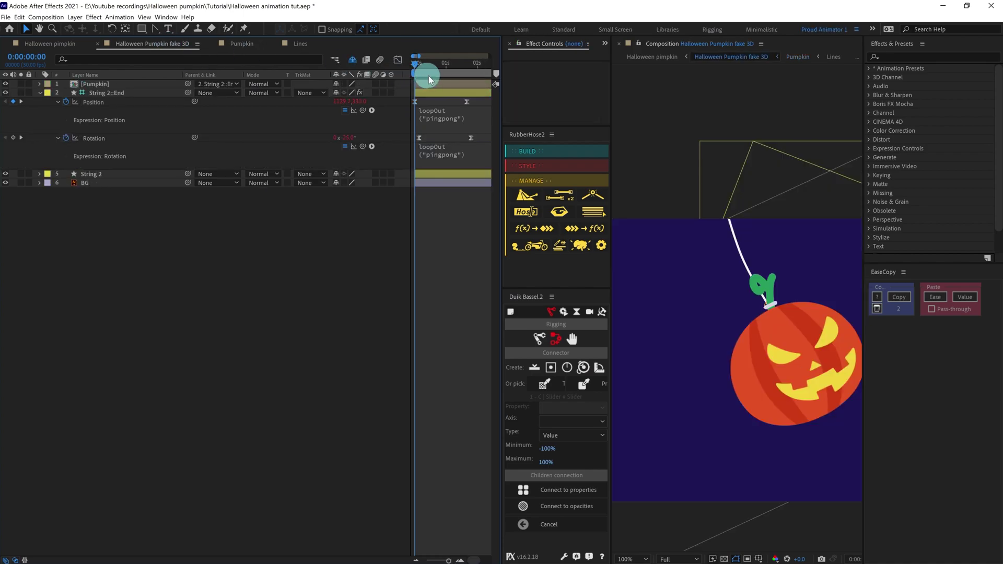
left_click(422, 65)
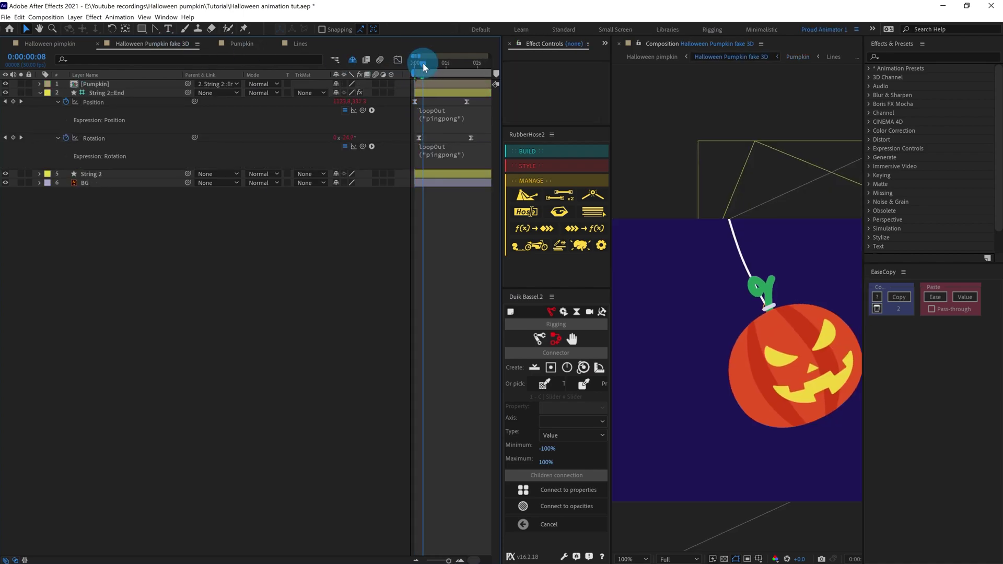
left_click(239, 44)
left_click_drag(423, 105, 440, 104)
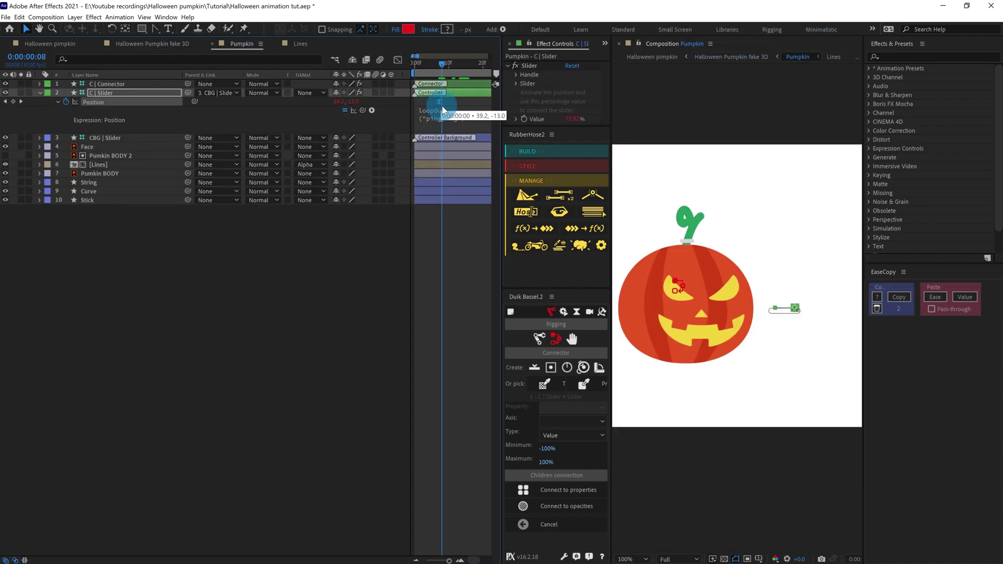
Step: Preview the swinging and turning pumpkin in the Halloween Pumpkin fake 3D composition
left_click(161, 45)
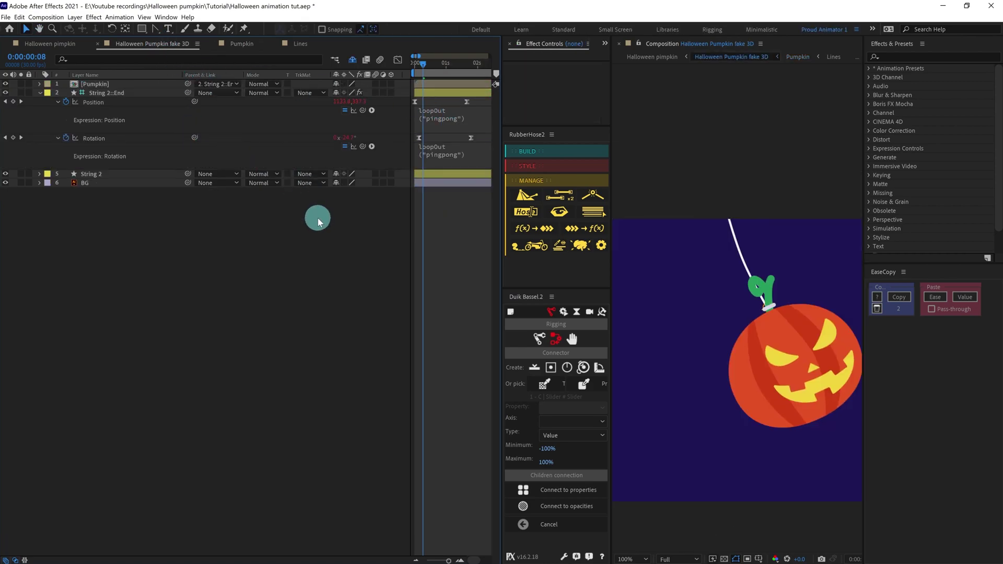
key("space")
scroll(695, 353, "down", 2)
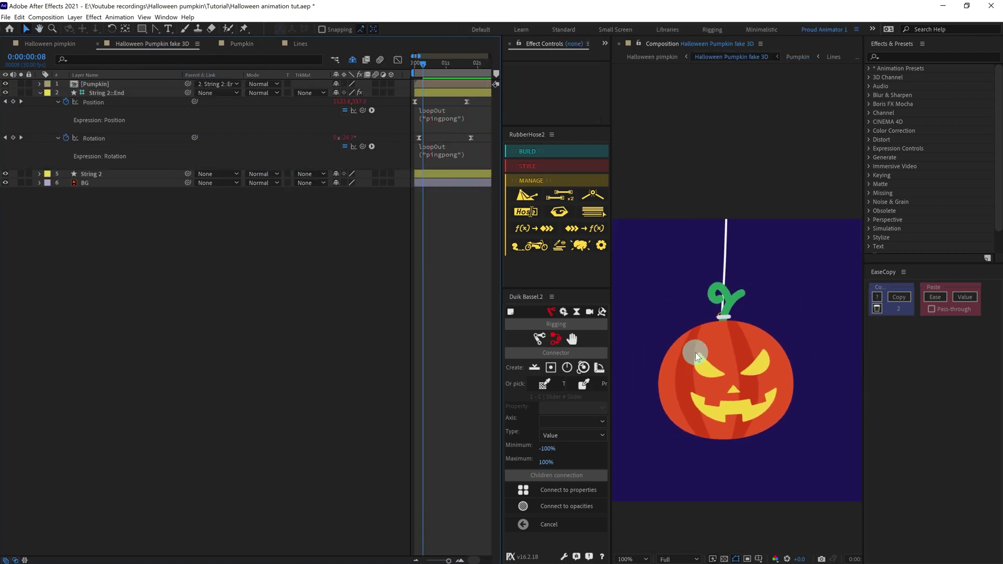